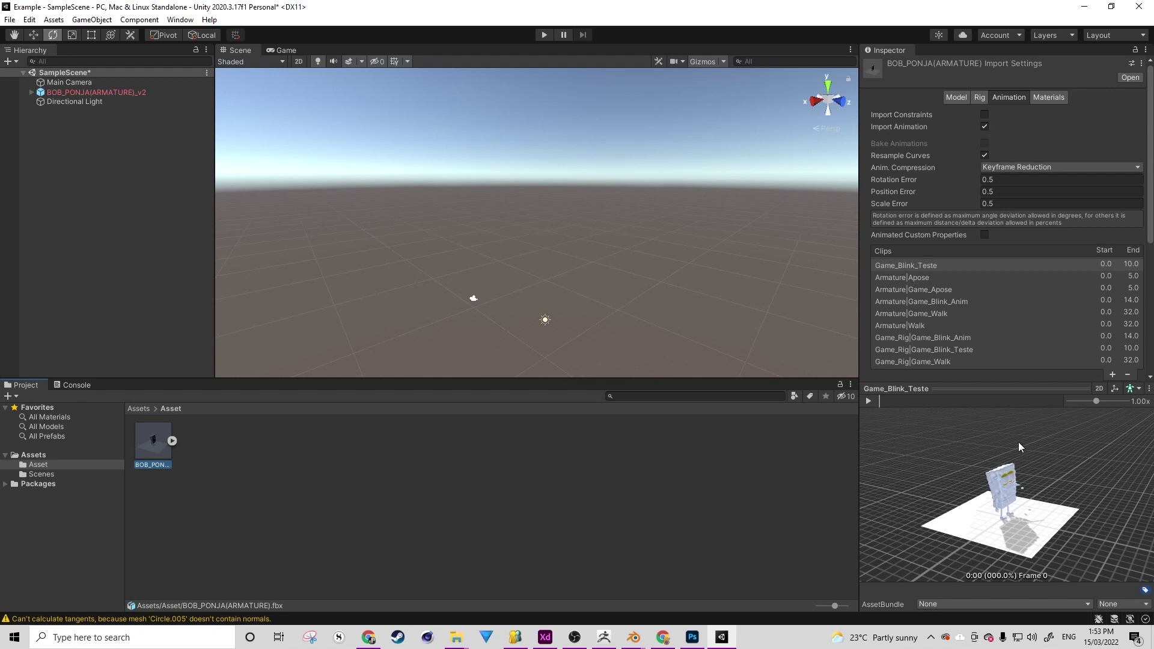
Preview the Game_Rig|Game_Blink_Teste clip in the model's import settings, watching the character's eyelids up close
left_click(884, 350)
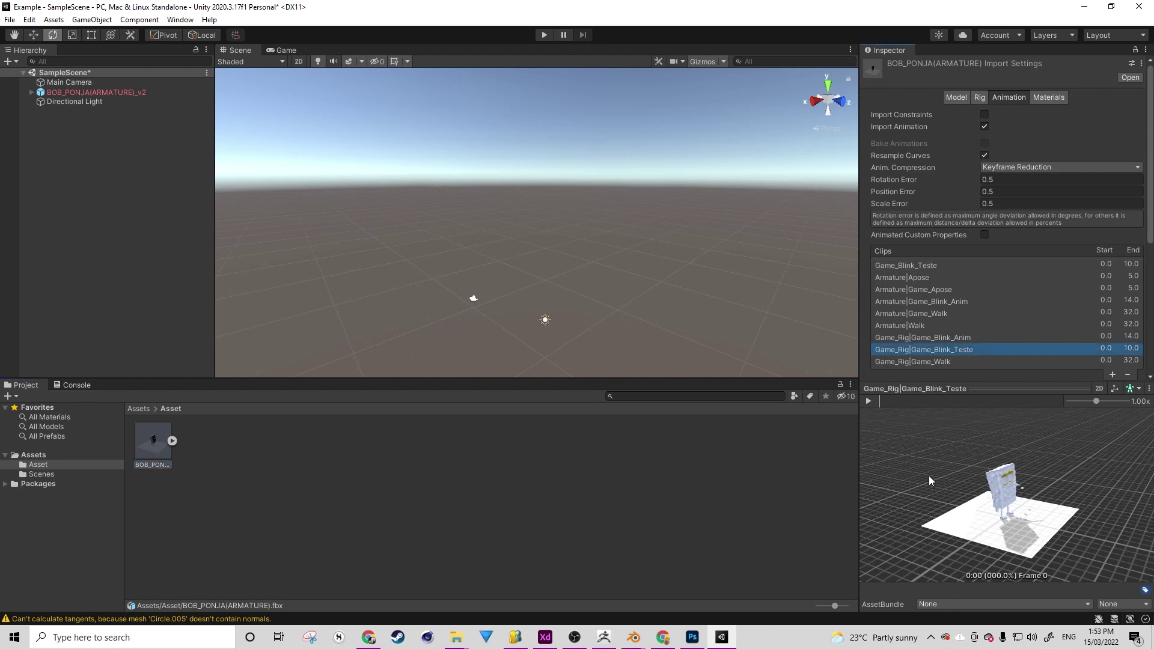
scroll(1008, 469, "up", 2)
scroll(1008, 470, "up", 2)
left_click(869, 401)
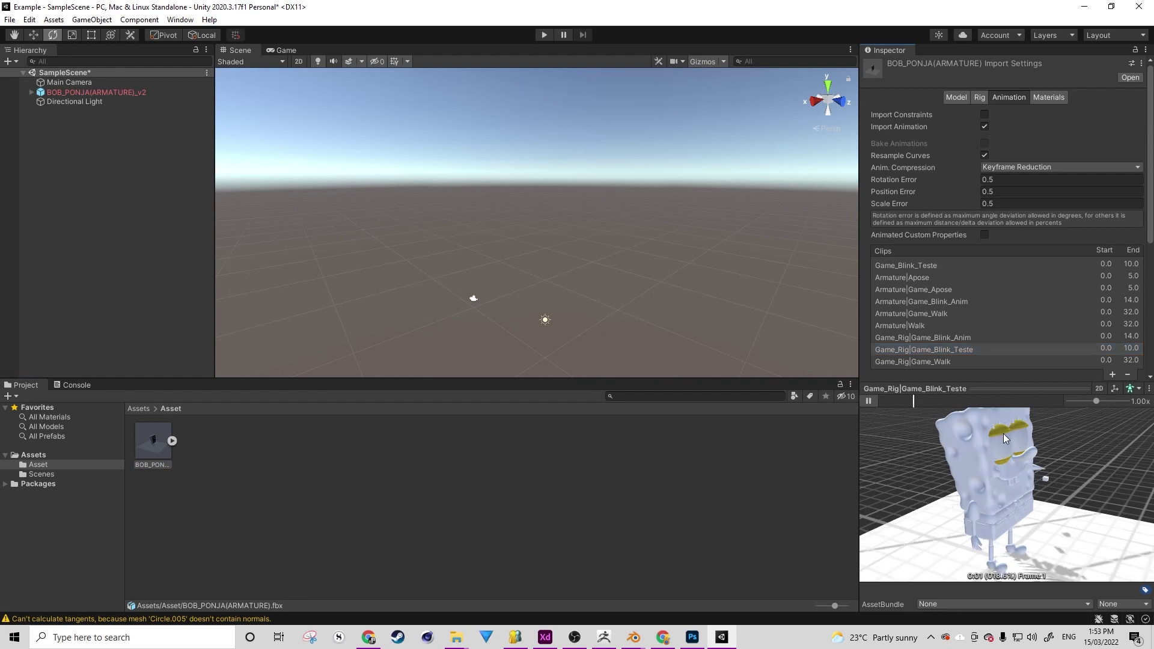
scroll(1010, 486, "down", 3)
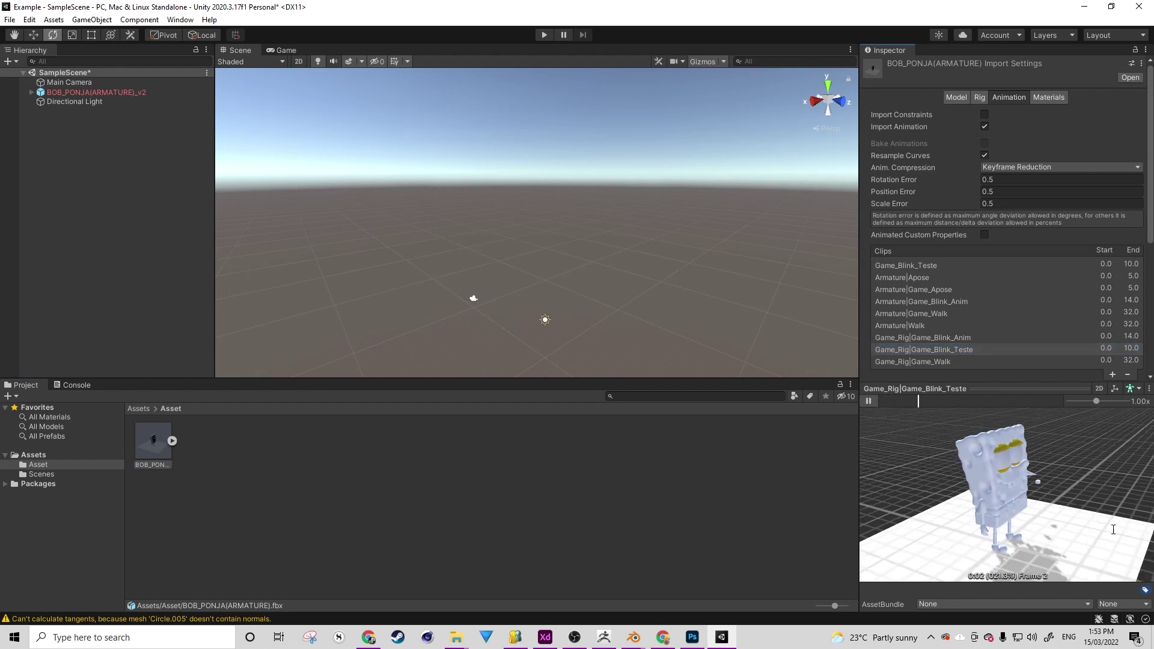
left_click(873, 404)
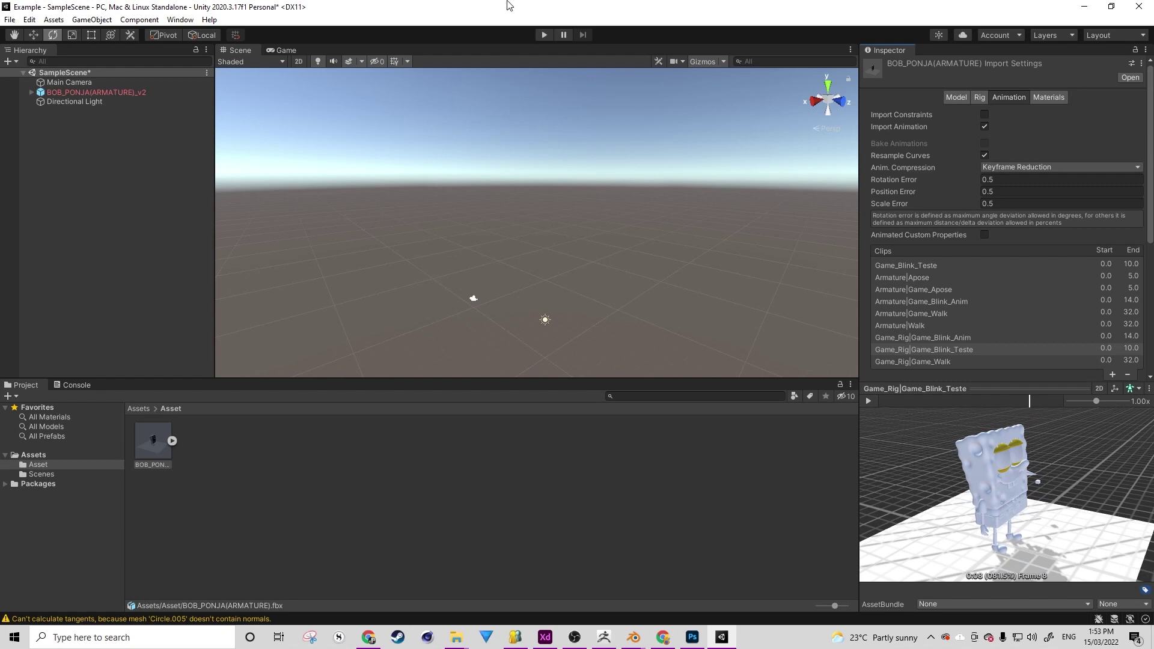
Switch to Blender and play back the Game_Rig blink animation from the NLA tracks
key("alt+Tab")
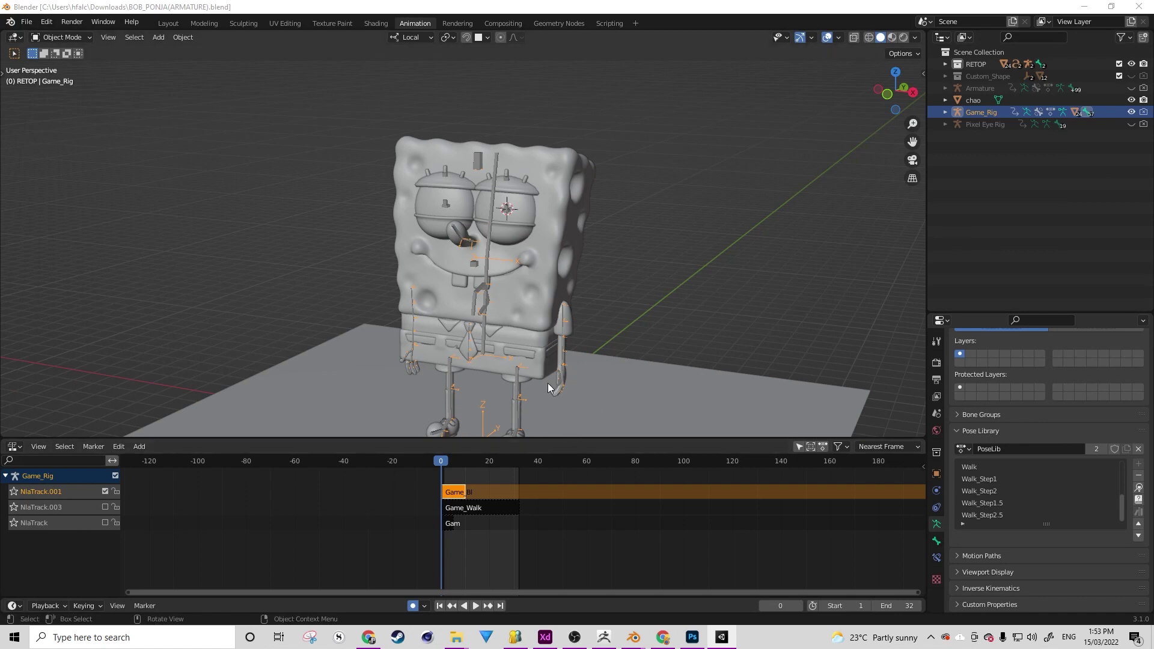
left_click(572, 528)
key("space")
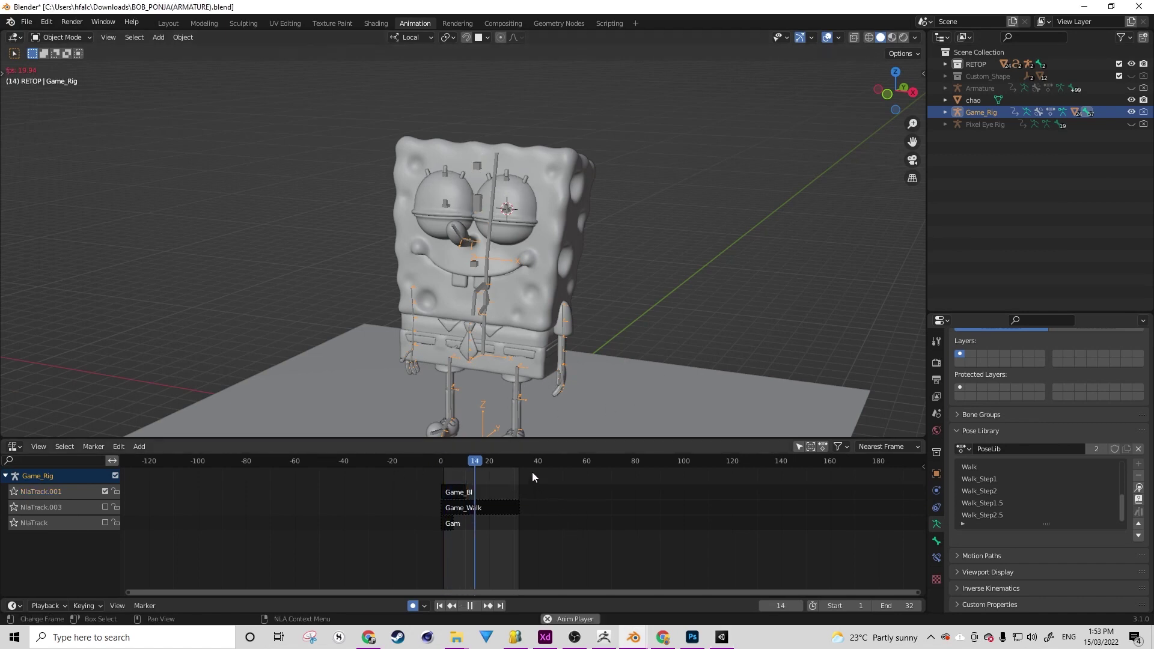
key("space")
key("space")
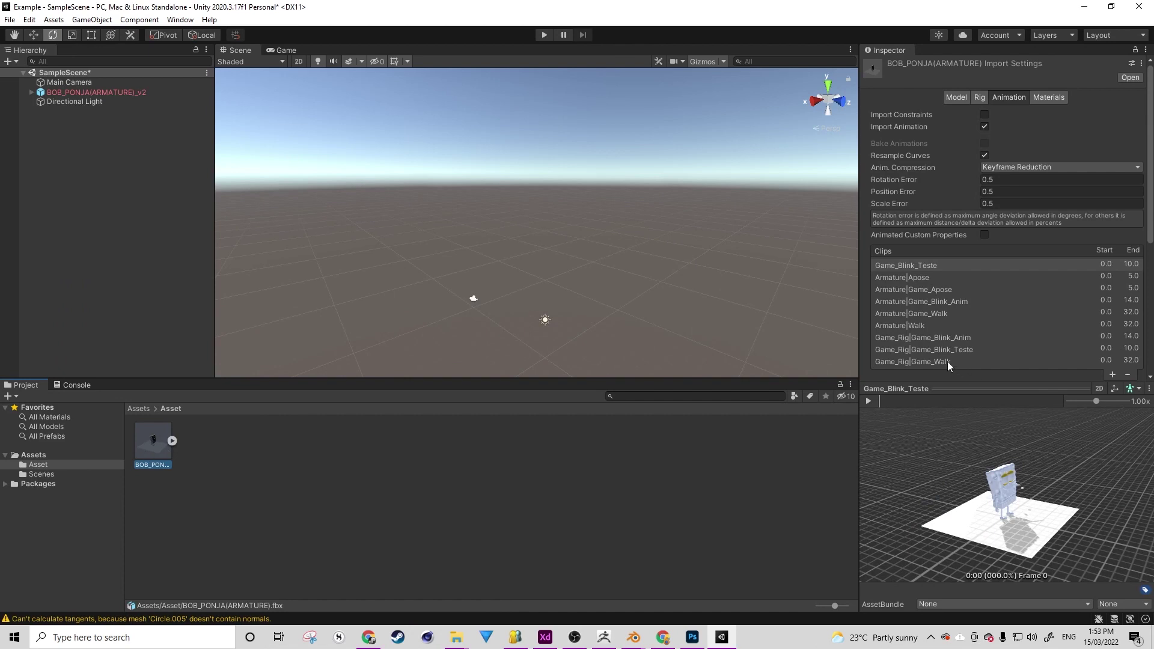
In Unity, play the imported Game_Rig|Game_Blink_Teste clip again and check how the eyelids move
left_click(927, 349)
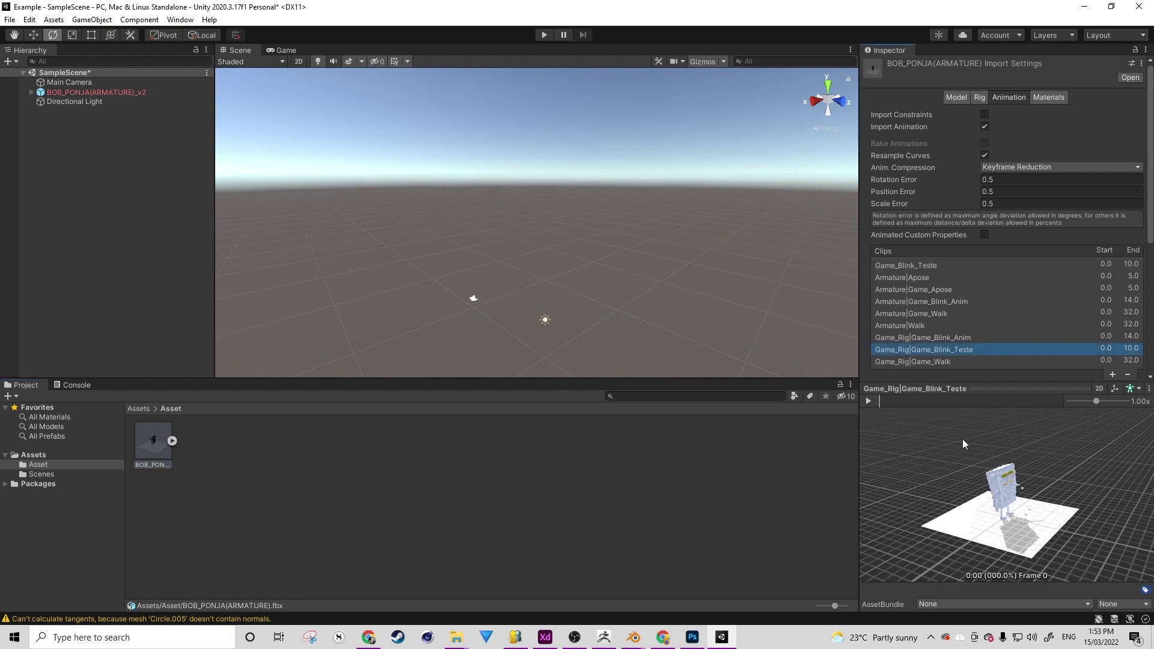
scroll(963, 443, "up", 5)
left_click(868, 400)
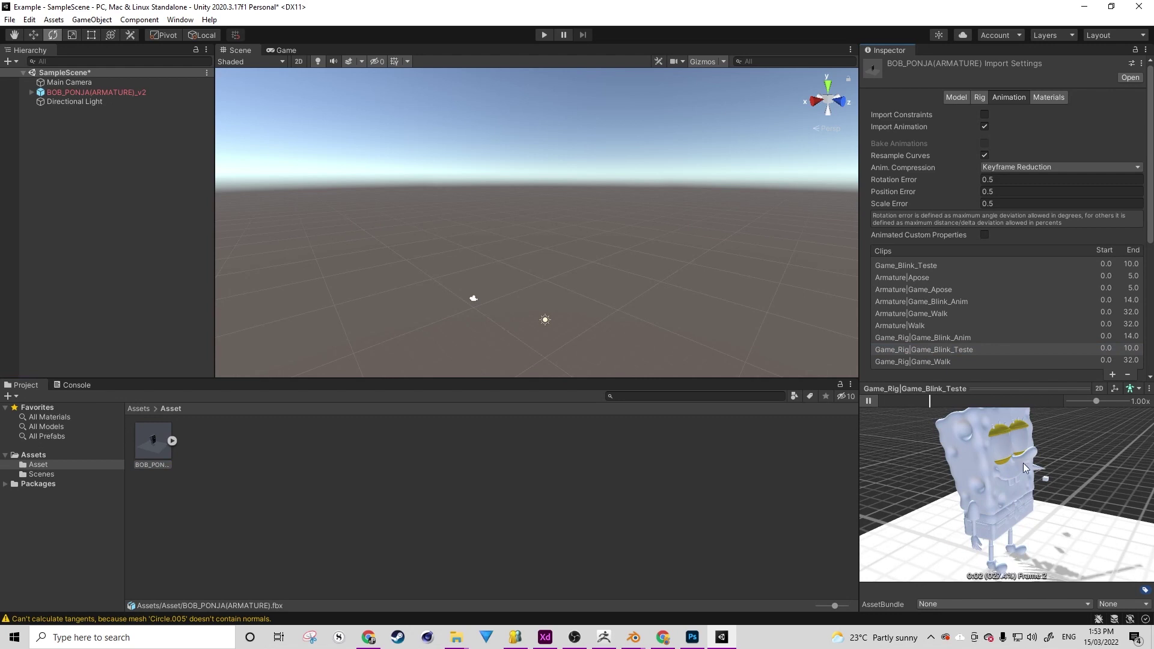
scroll(1009, 480, "down", 3)
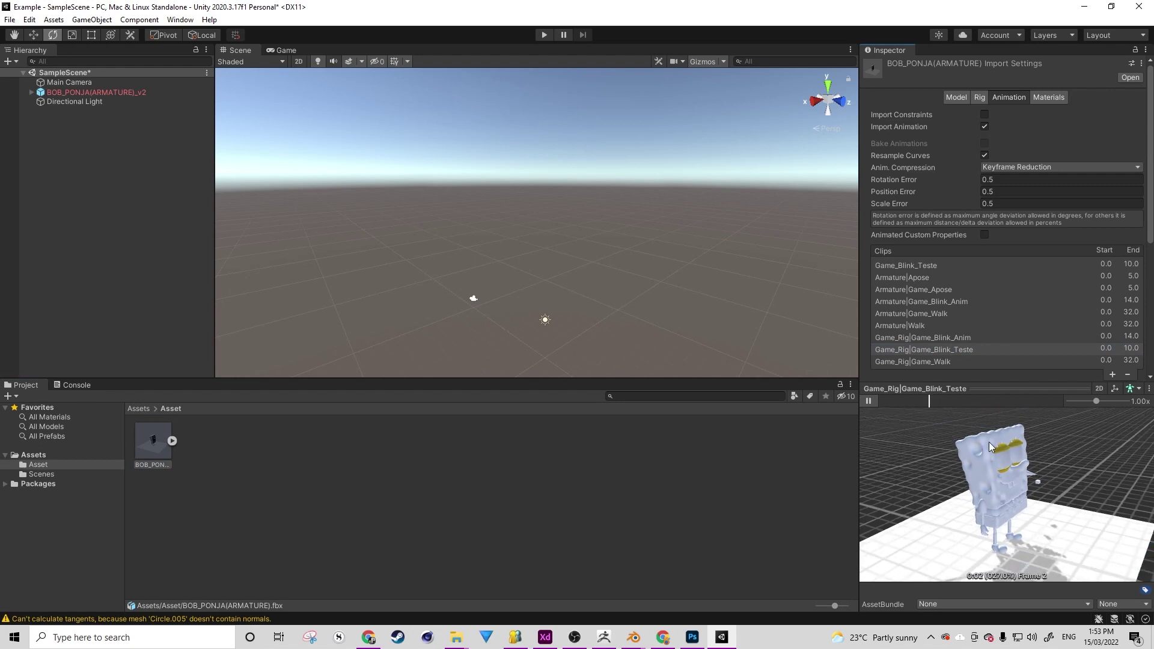
left_click(871, 404)
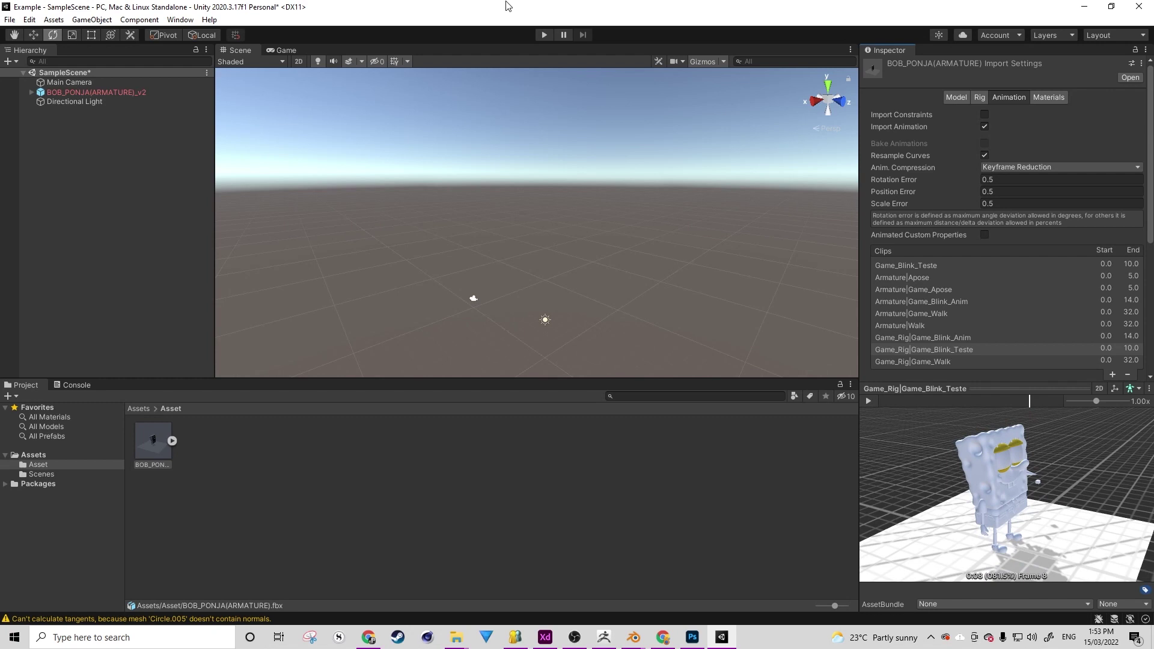
Return to Blender, replay the rig's blink animation for comparison, and put the playhead back at frame 0
left_click(1084, 6)
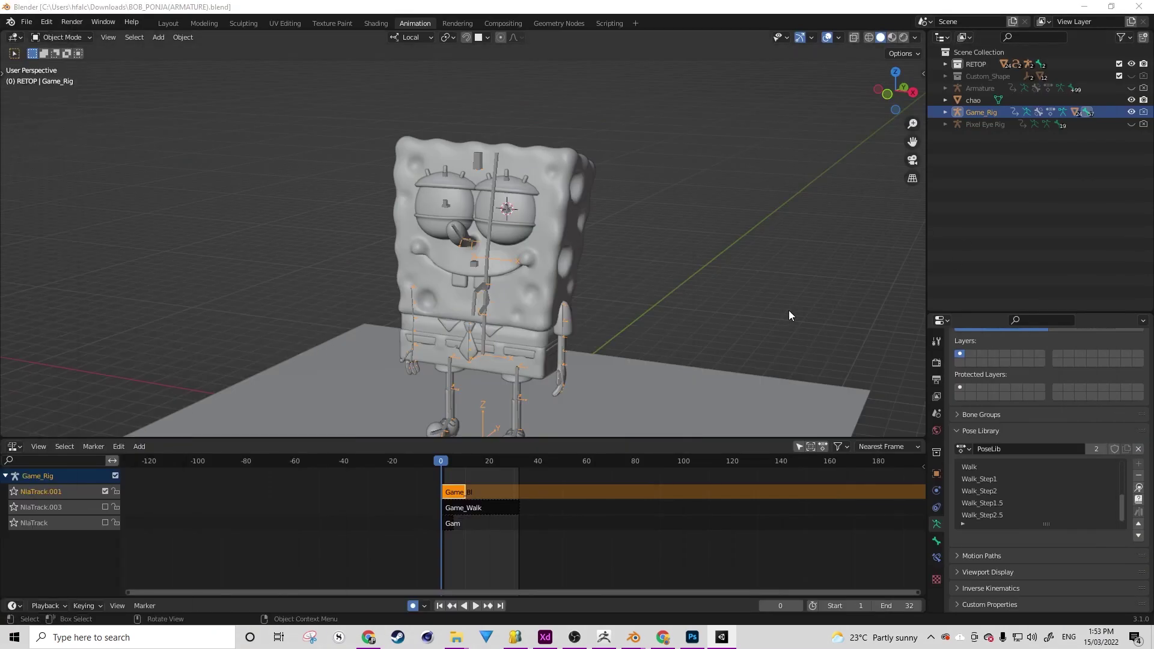
left_click(554, 501)
key("space")
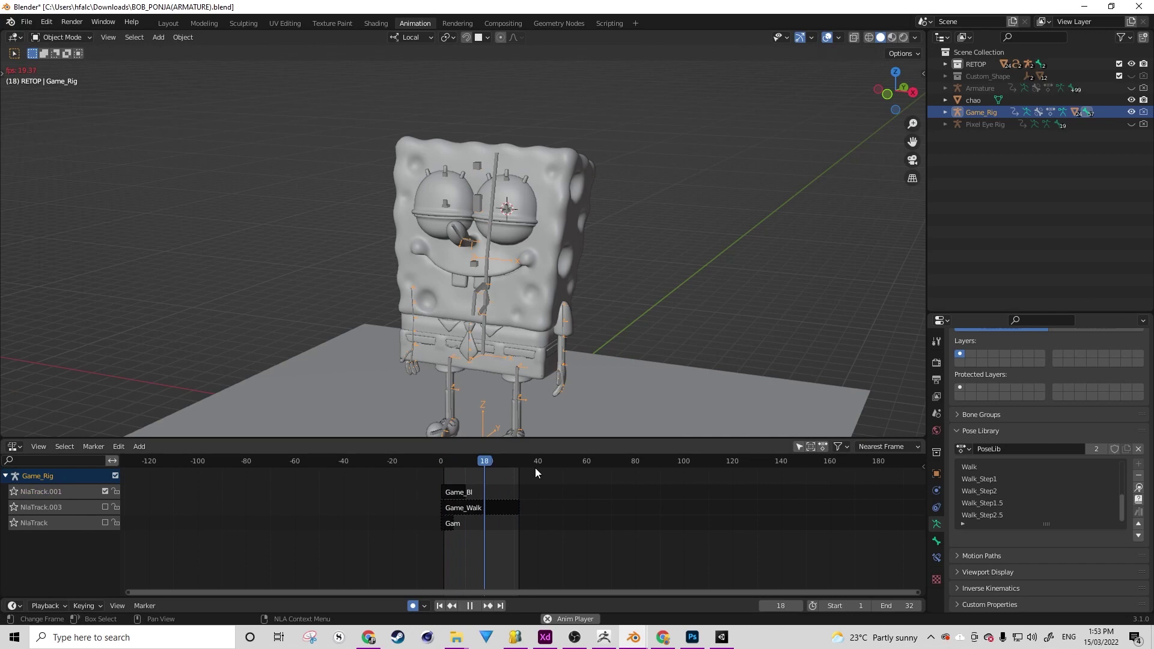
key("space")
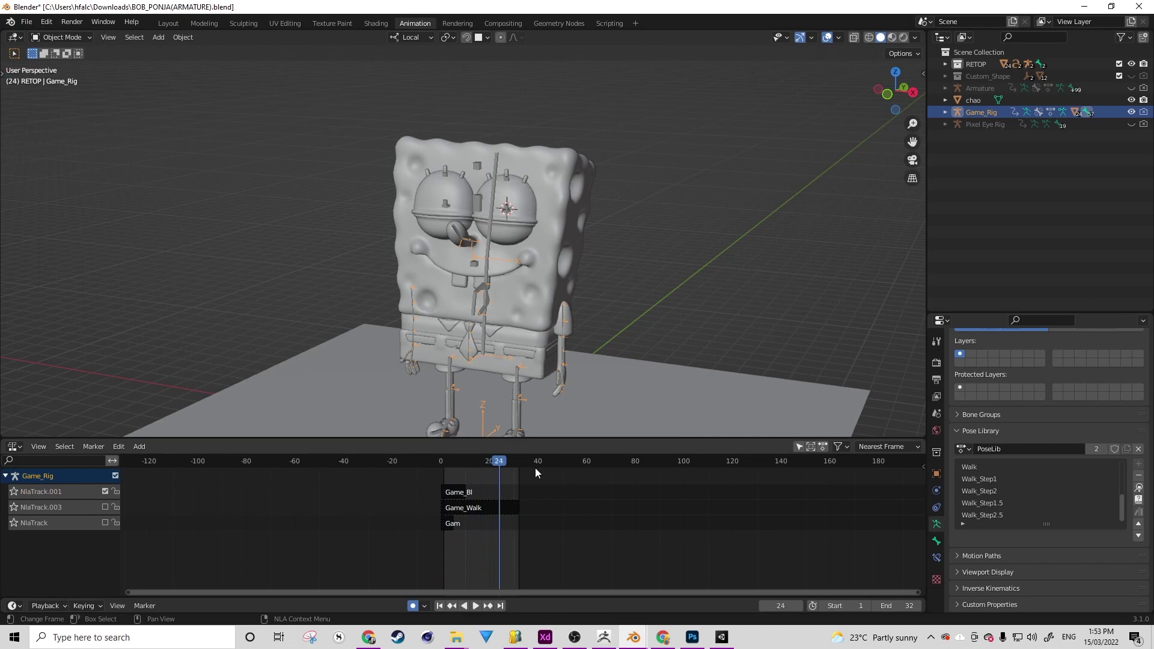
left_click_drag(484, 462, 440, 464)
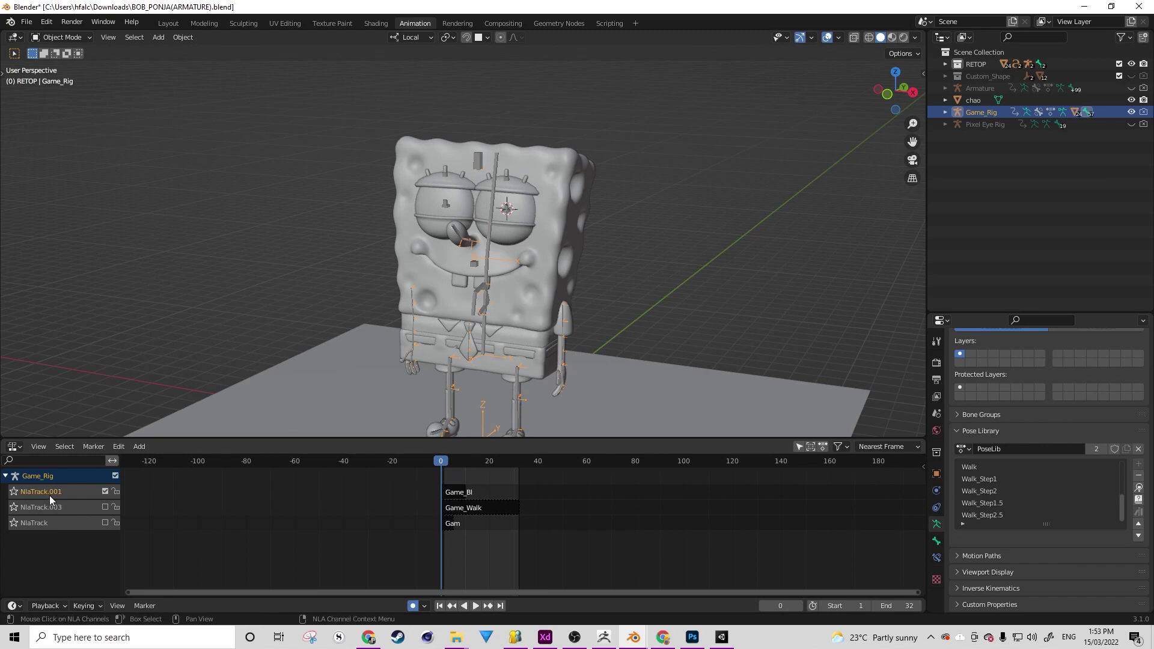
Delete all three NLA tracks from Game_Rig
key("x")
key("x")
key("x")
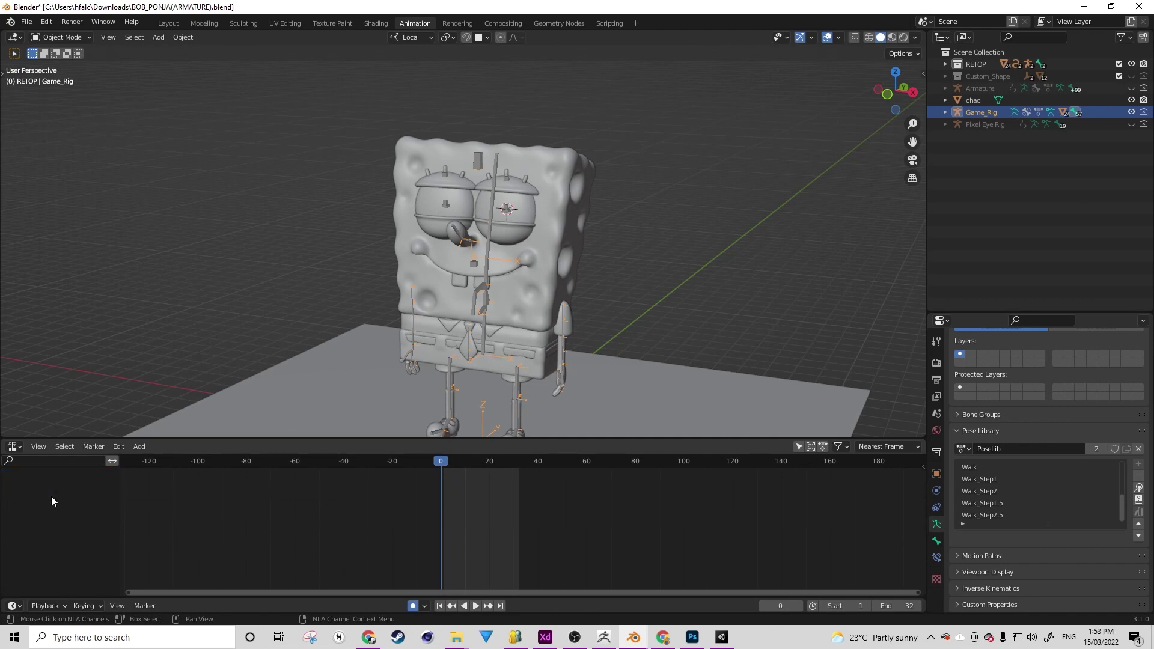
Change the NLA area to the Dope Sheet's Action Editor and turn on the selection outline in the viewport overlays
left_click(14, 447)
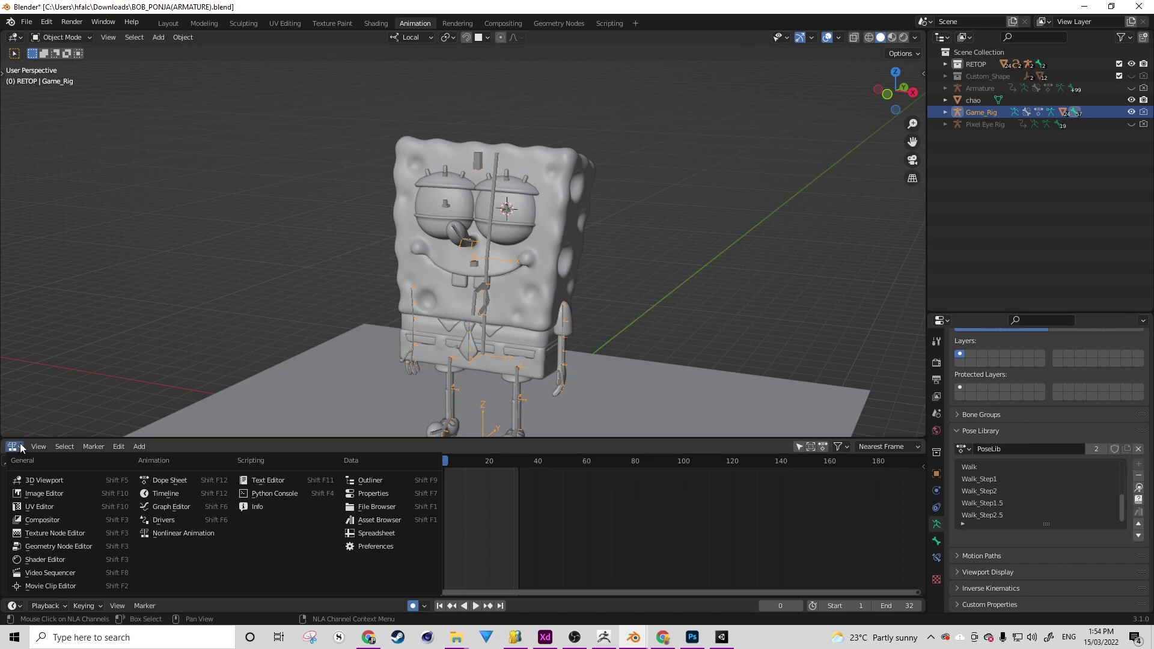
left_click(154, 479)
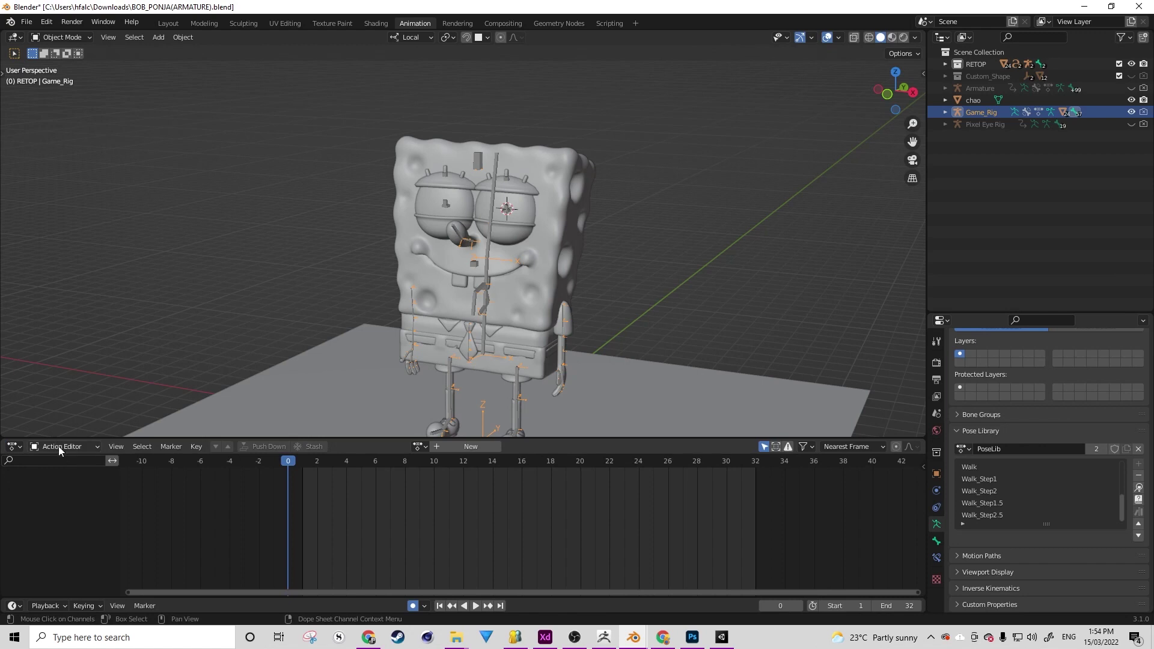
left_click(484, 250)
left_click(489, 248)
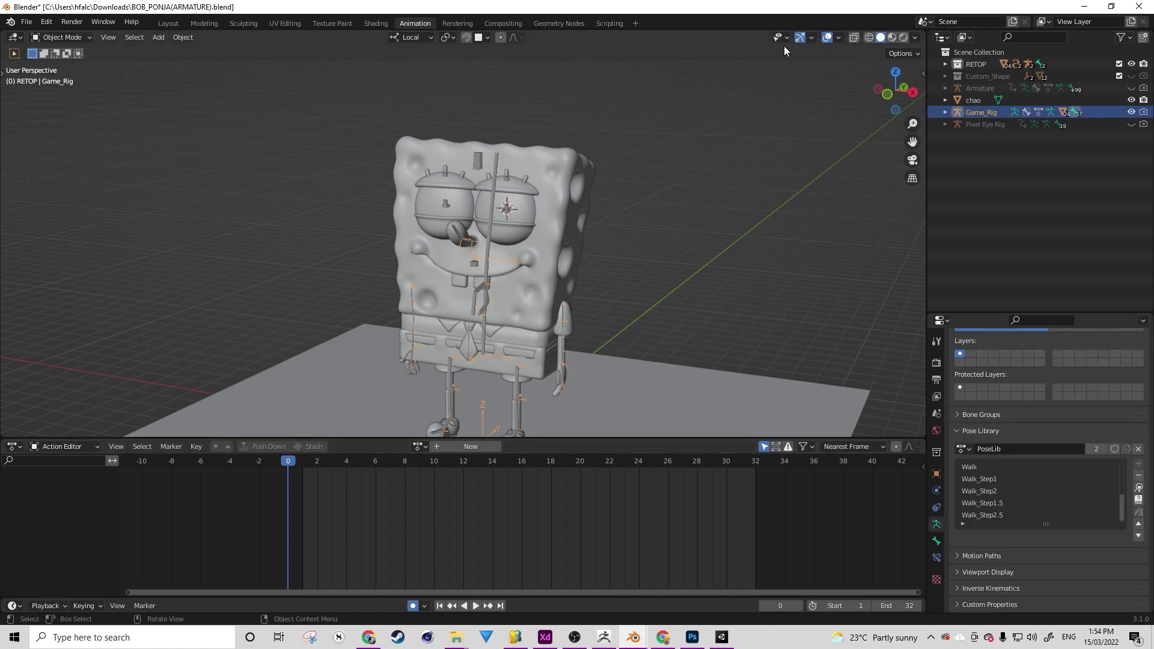
left_click(838, 37)
left_click(763, 194)
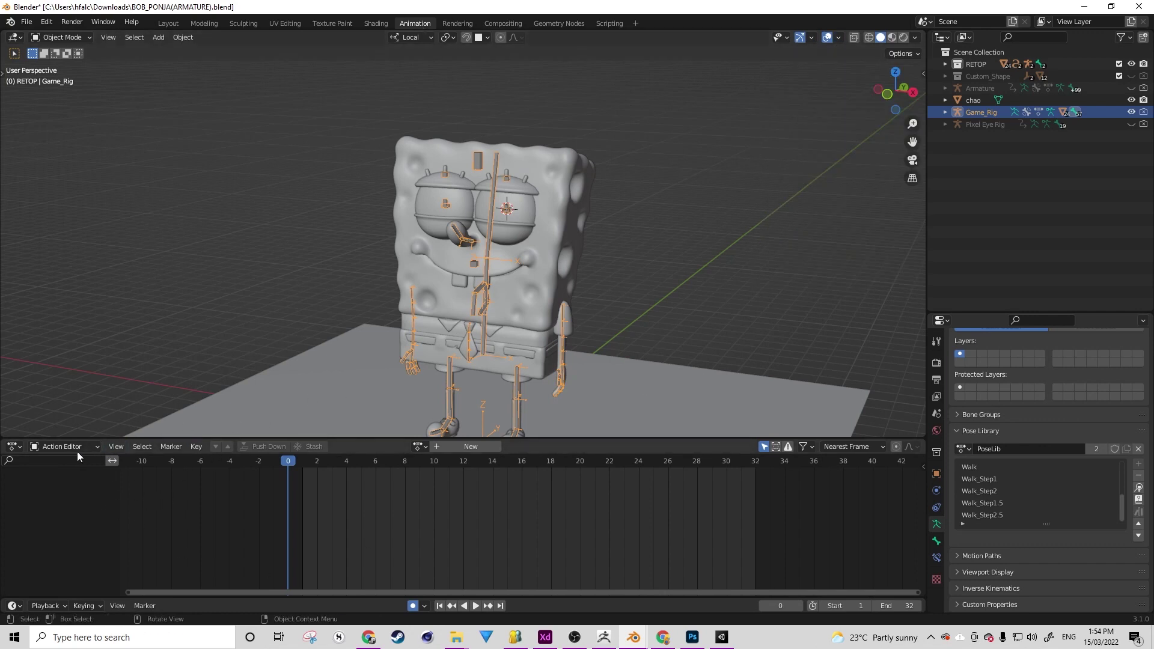
Put the selected Game_Rig armature into Pose Mode
left_click(44, 447)
left_click(75, 37)
left_click(62, 79)
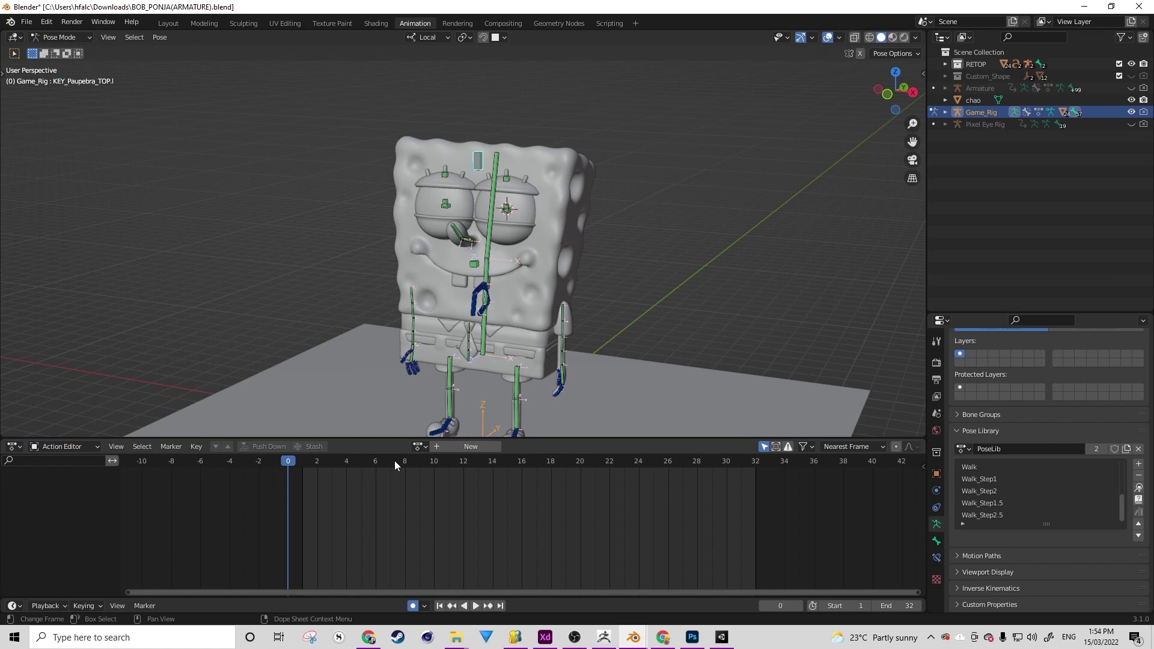
Create a new action named "Rest" for Game_Rig and protect it with a fake user
left_click(419, 447)
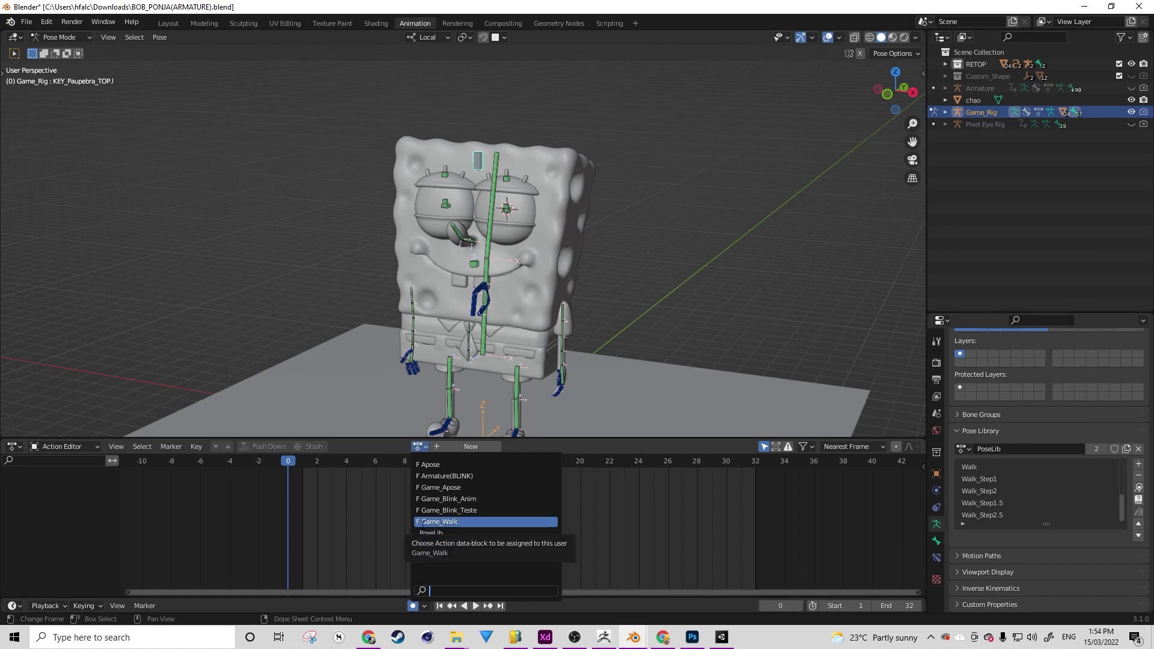
left_click(483, 446)
double_click(474, 445)
type("Rest")
key("Return")
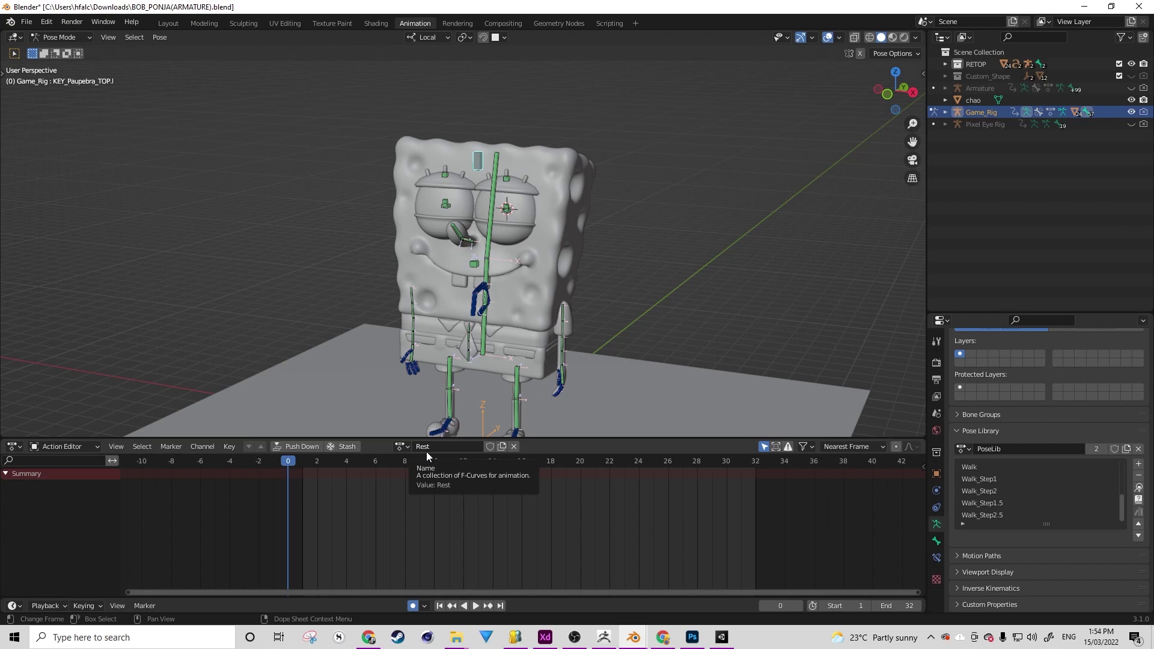
middle_click_drag(613, 344, 543, 345)
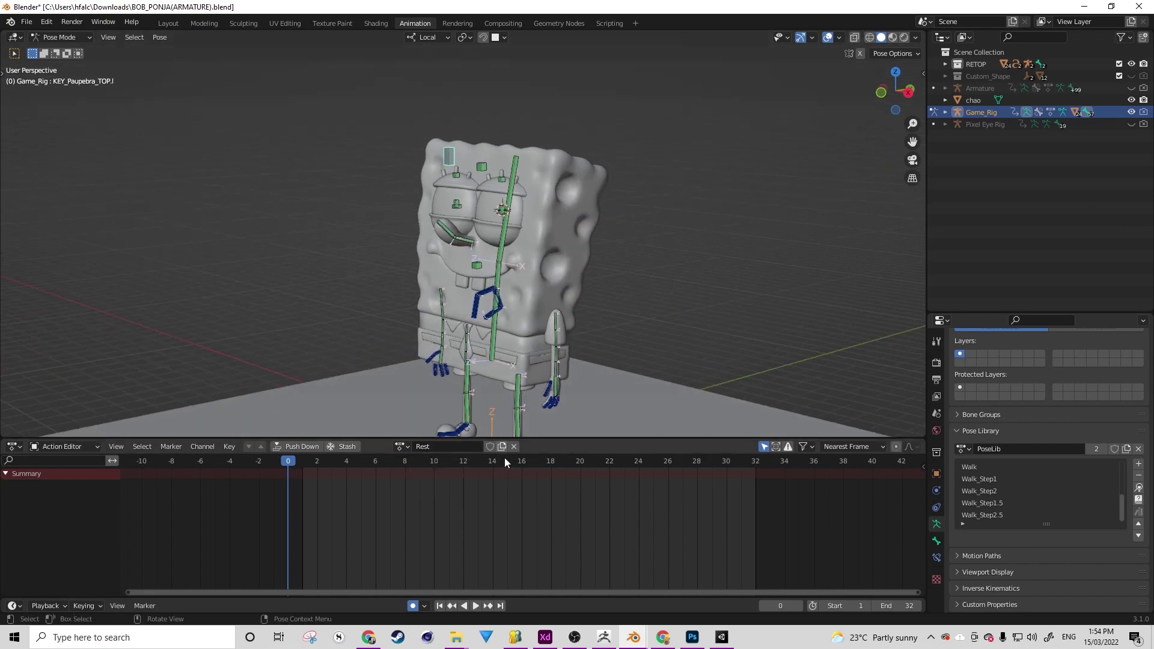
left_click(491, 445)
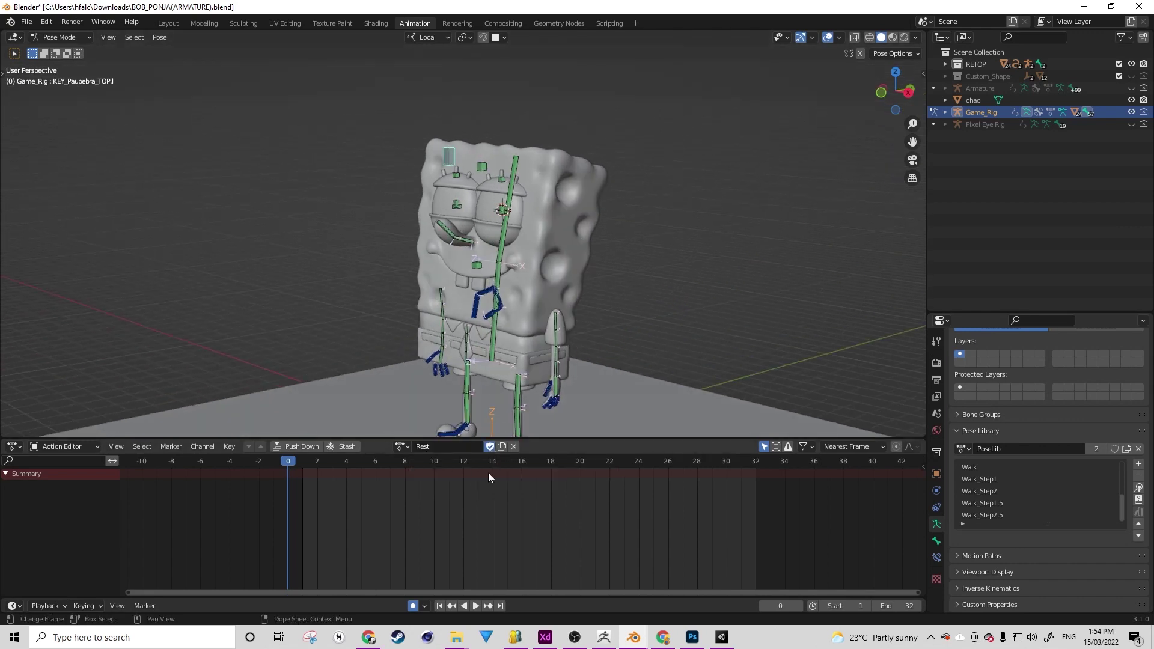
left_click(400, 446)
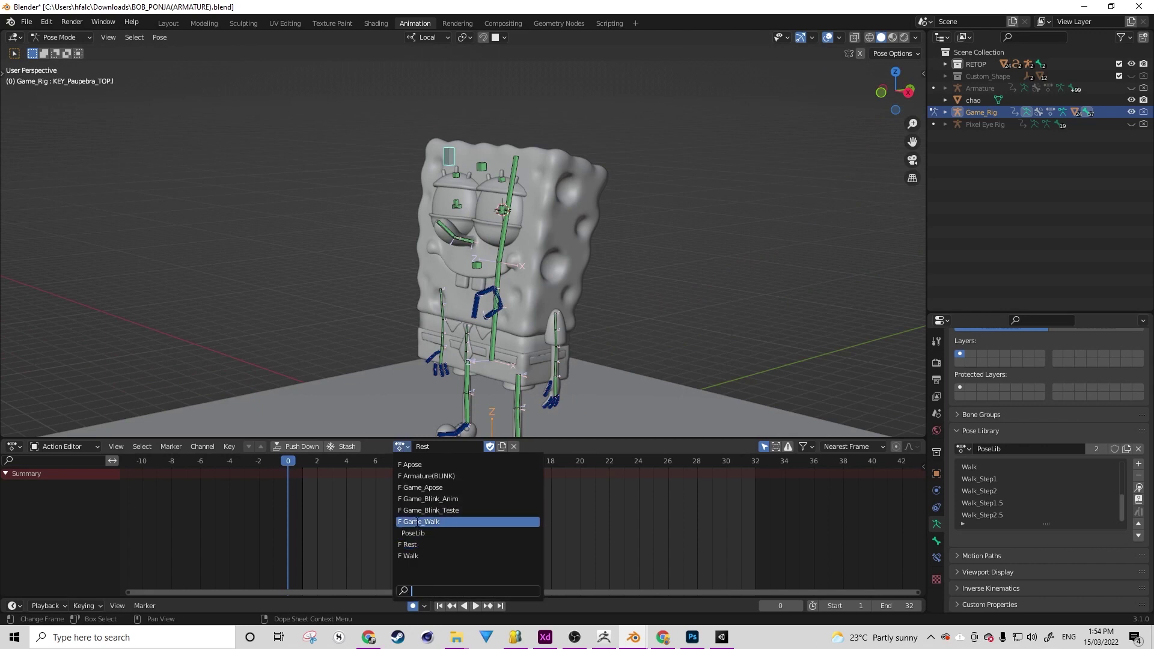
In Object Mode, select the upper eyelid mesh Palpebra_Cima.r and examine its driven Blink shape key
middle_click_drag(429, 323, 494, 286)
scroll(506, 313, "up", 5)
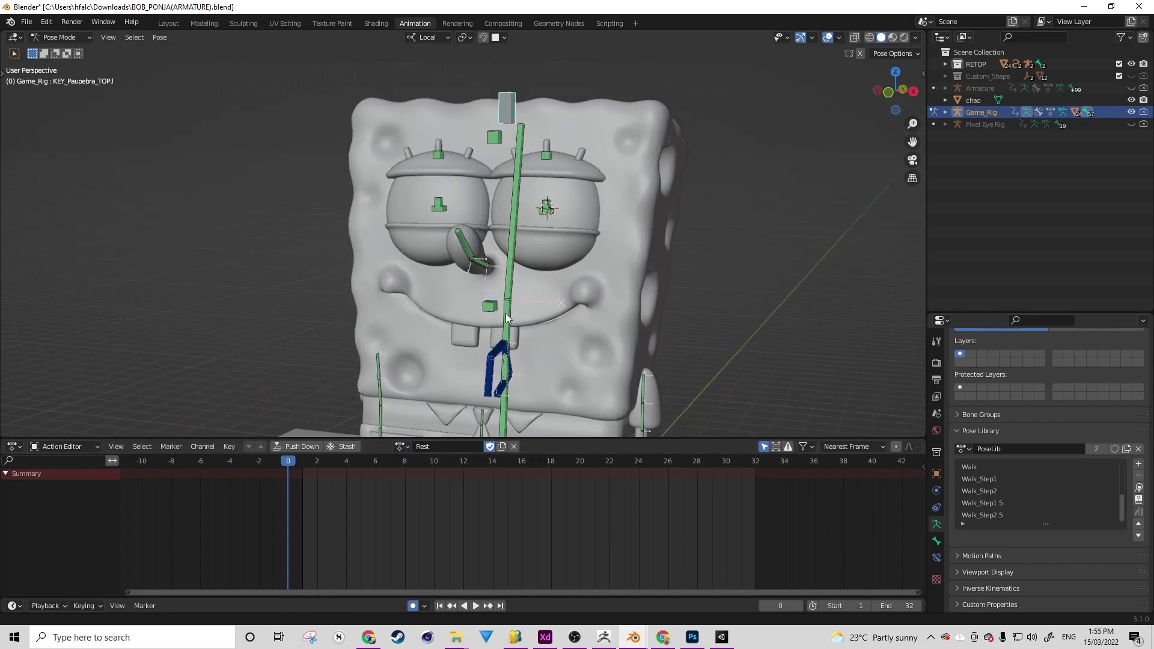
scroll(508, 297, "down", 3)
middle_click_drag(524, 299, 468, 222)
scroll(471, 256, "down", 3)
scroll(468, 222, "up", 6)
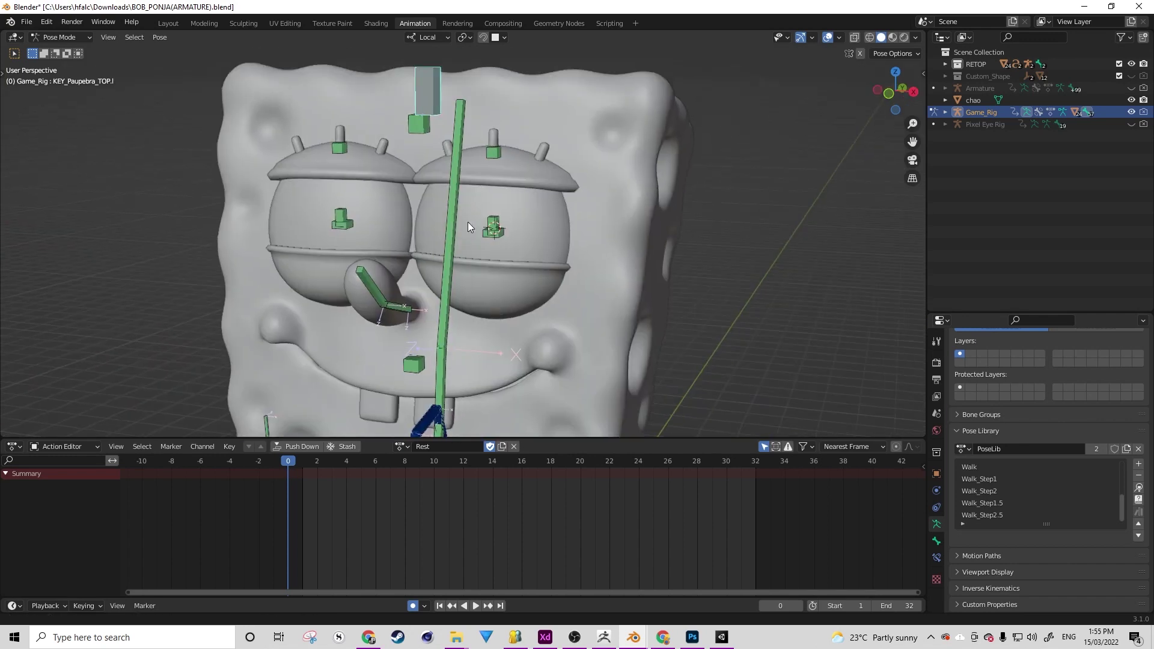
left_click(60, 37)
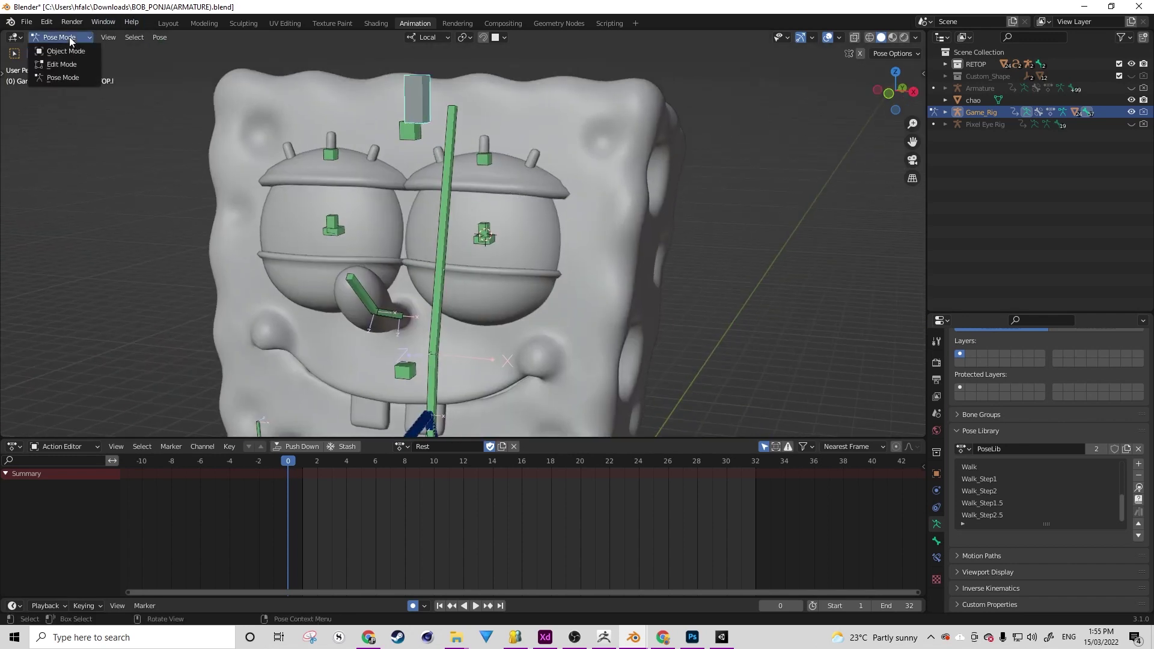
left_click(63, 48)
left_click(483, 180)
left_click(394, 180)
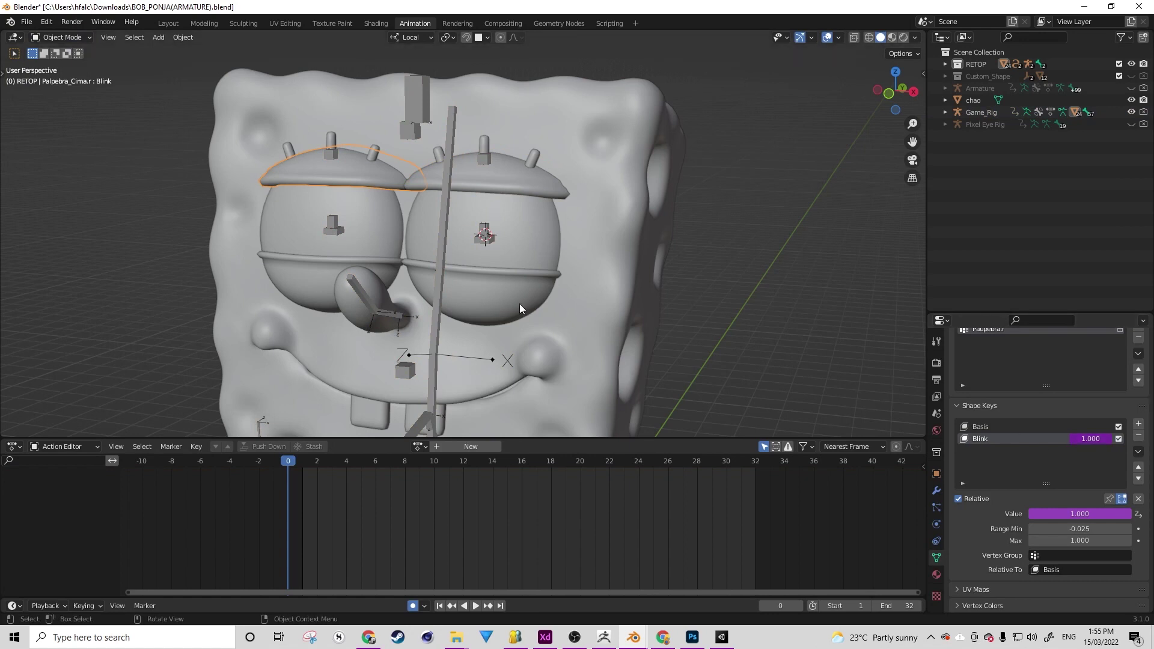
double_click(980, 440)
key("Escape")
Reselect the Game_Rig armature and return it to Pose Mode
left_click(416, 103)
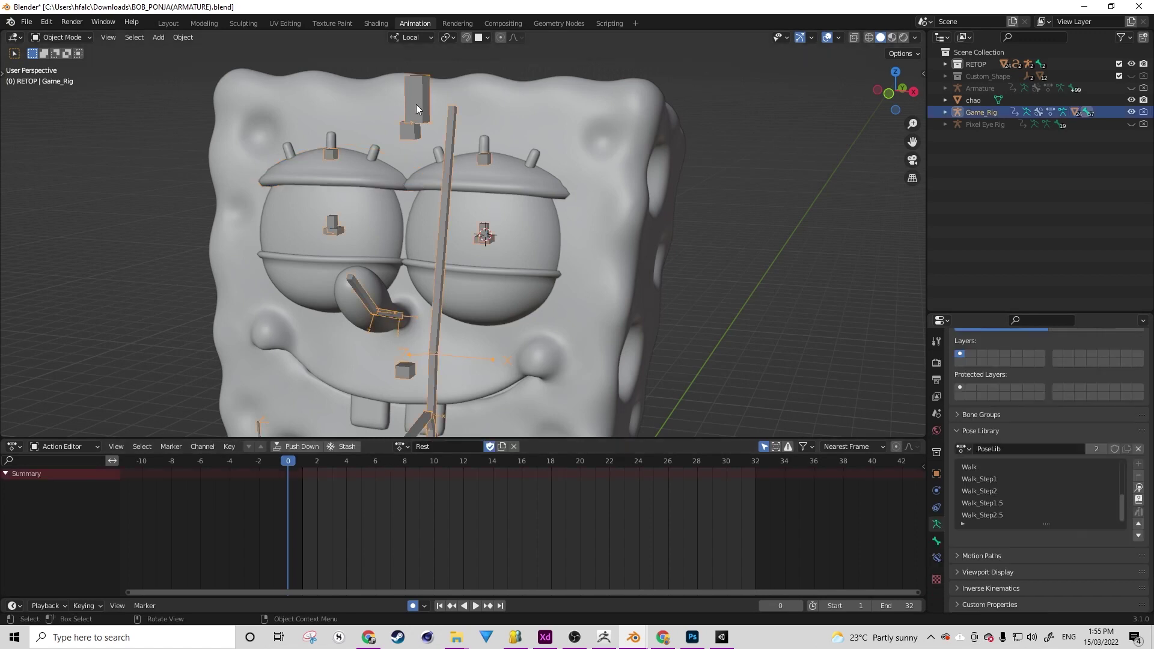
left_click(73, 37)
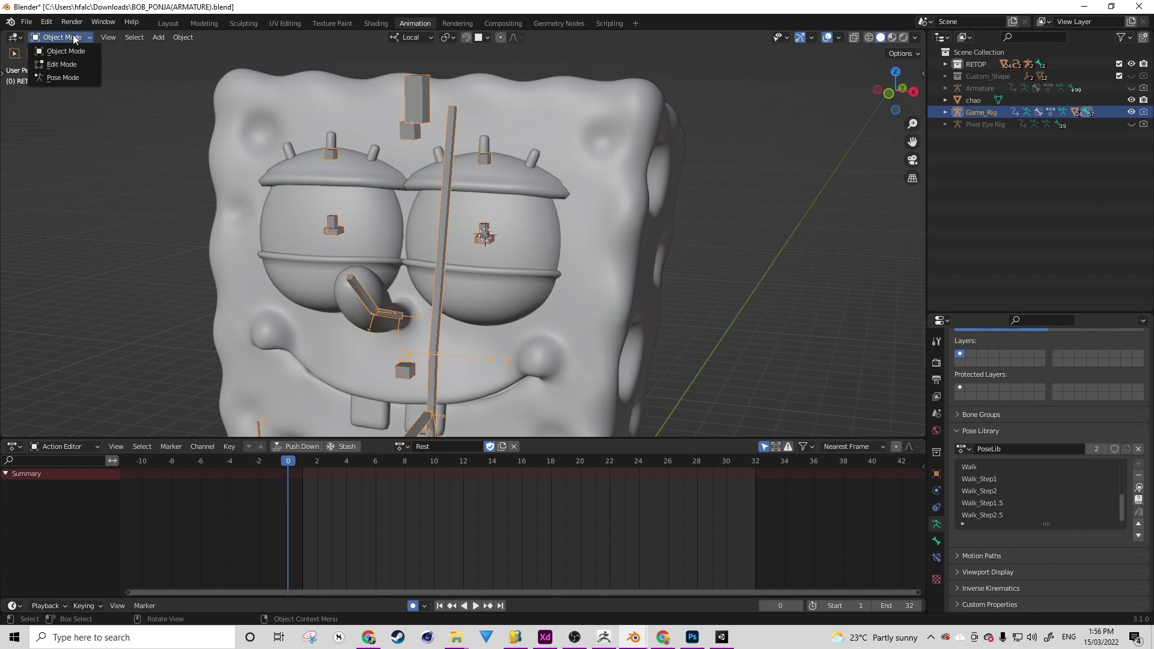
left_click(66, 78)
middle_click_drag(437, 130, 407, 165)
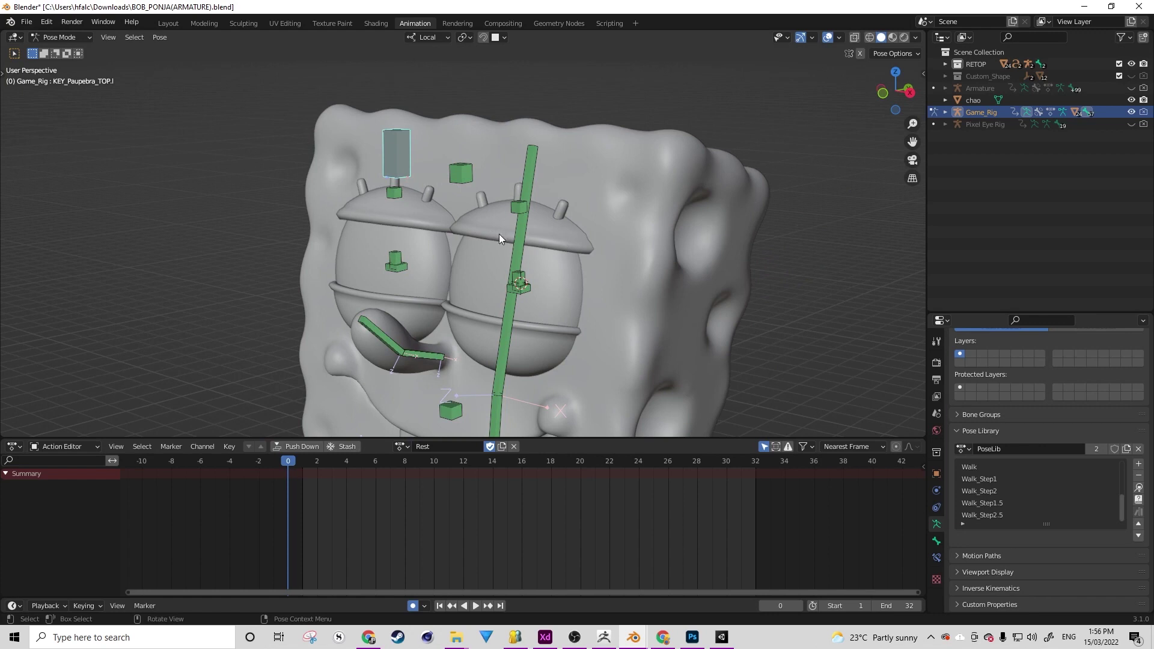
scroll(475, 217, "down", 2)
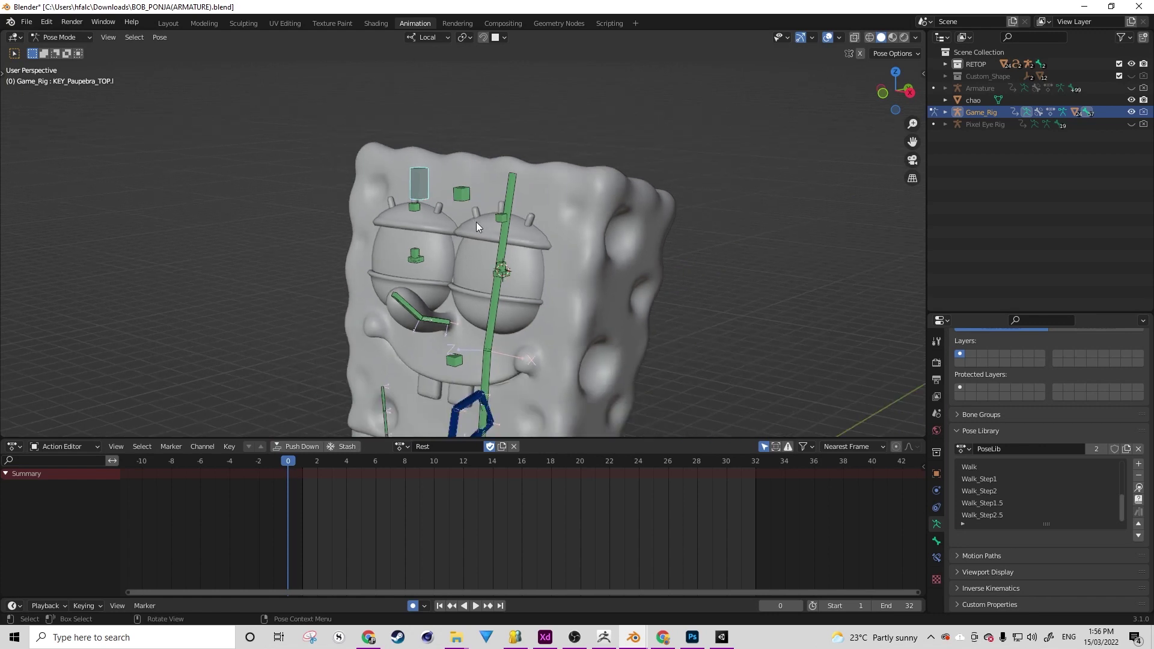
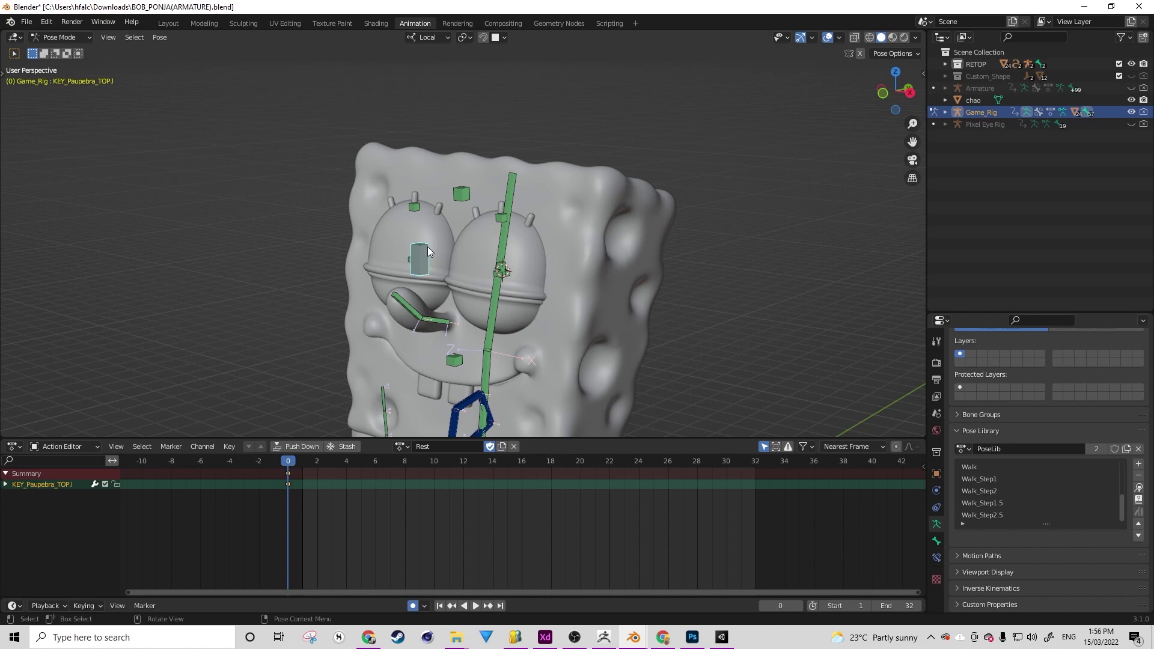
Inspect the eyelid control bone from several angles and switch to Unity to preview the Game_Rig|Game_Blink_Teste clip
middle_click_drag(394, 276, 341, 214)
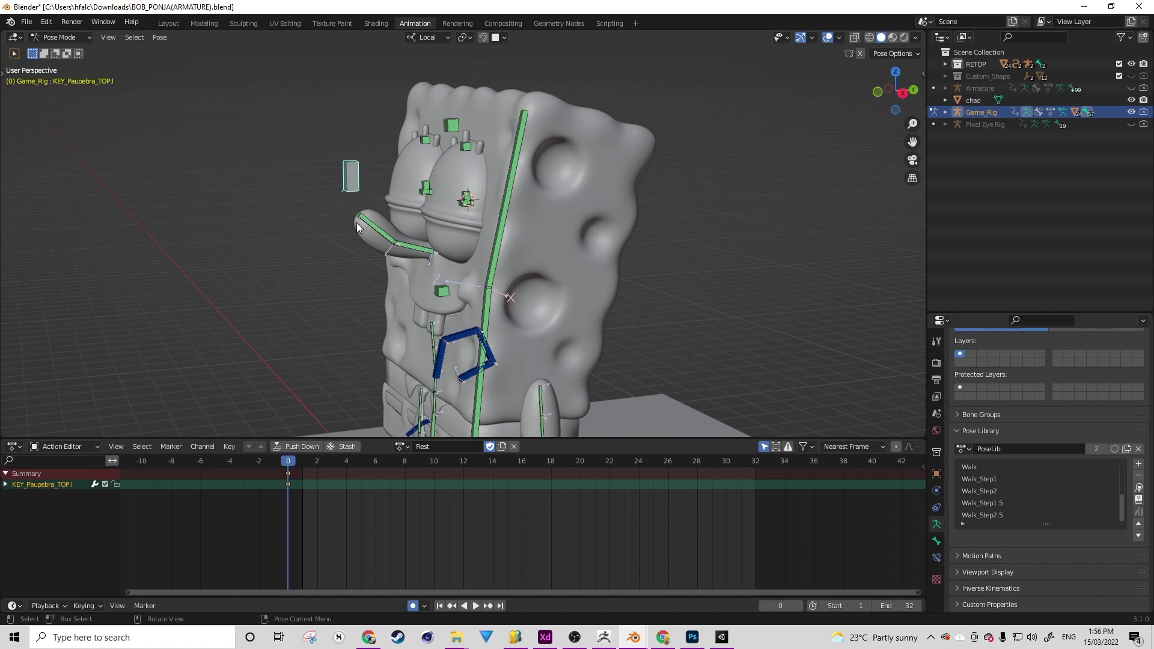
middle_click_drag(356, 222, 471, 73)
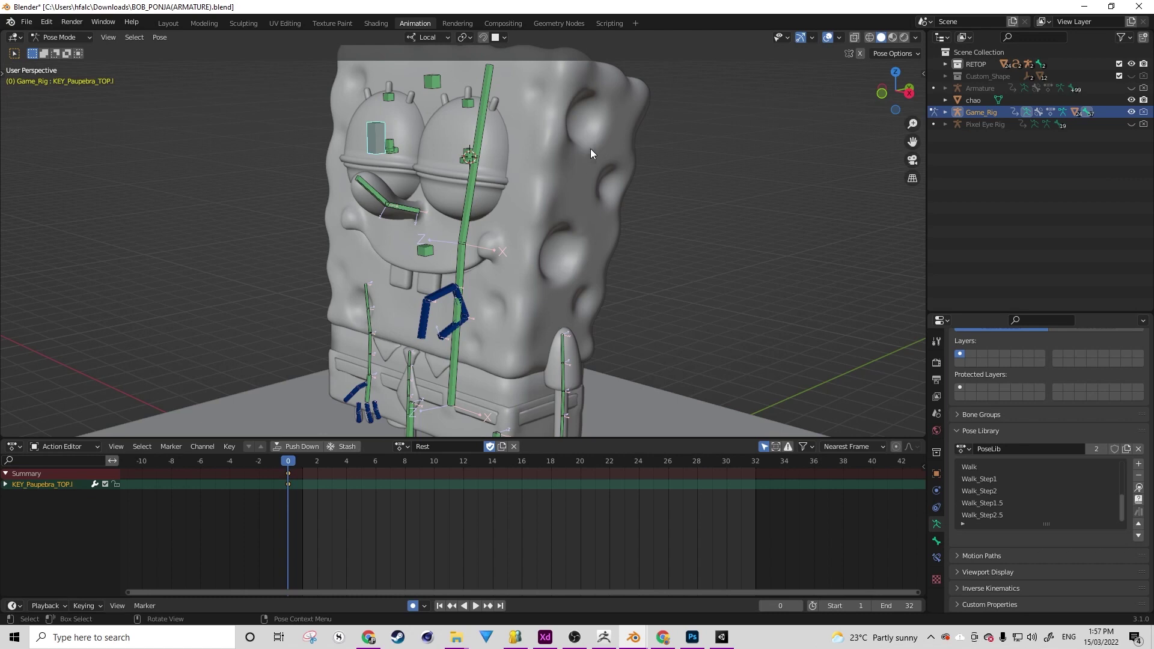
scroll(459, 201, "up", 4, "shift")
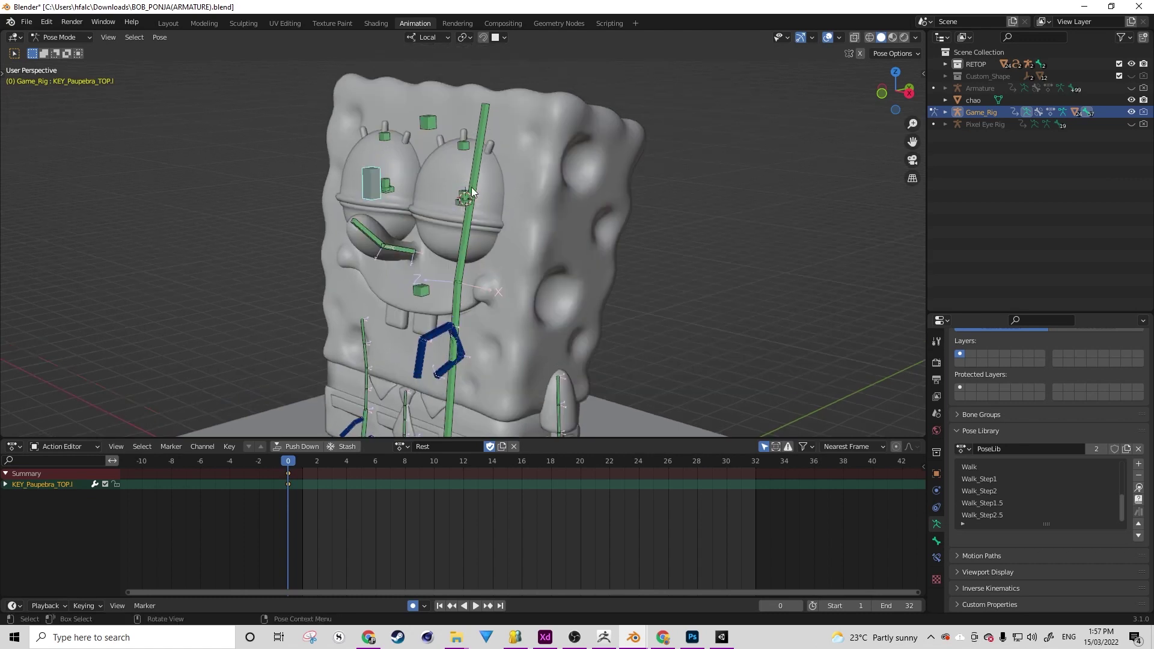
left_click(428, 175)
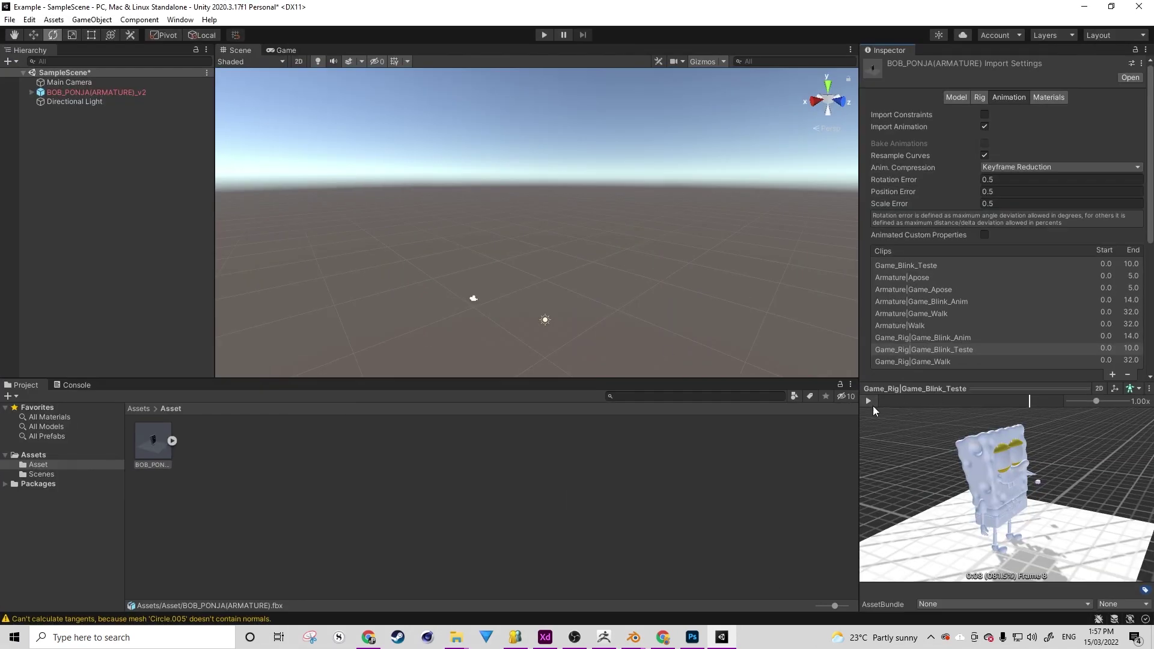
left_click(869, 403)
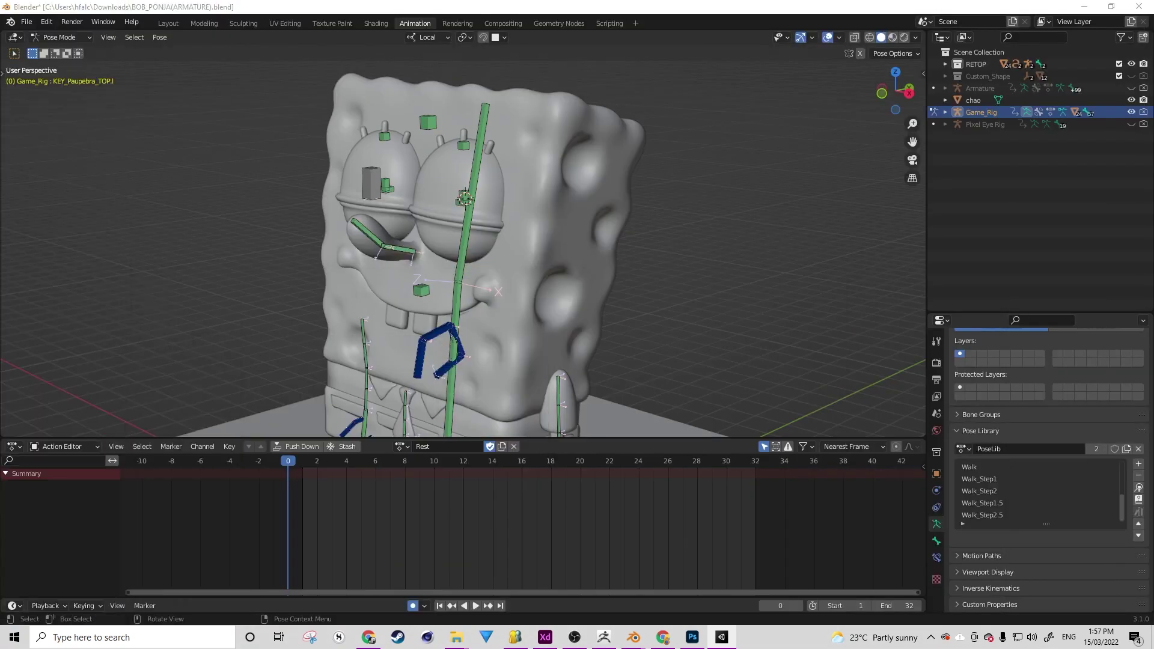
Back in Blender, select the eyelid control bone KEY_Paupebra_TOP.l and insert a keyframe at frame 0 of the Rest action
middle_click_drag(402, 315, 409, 289)
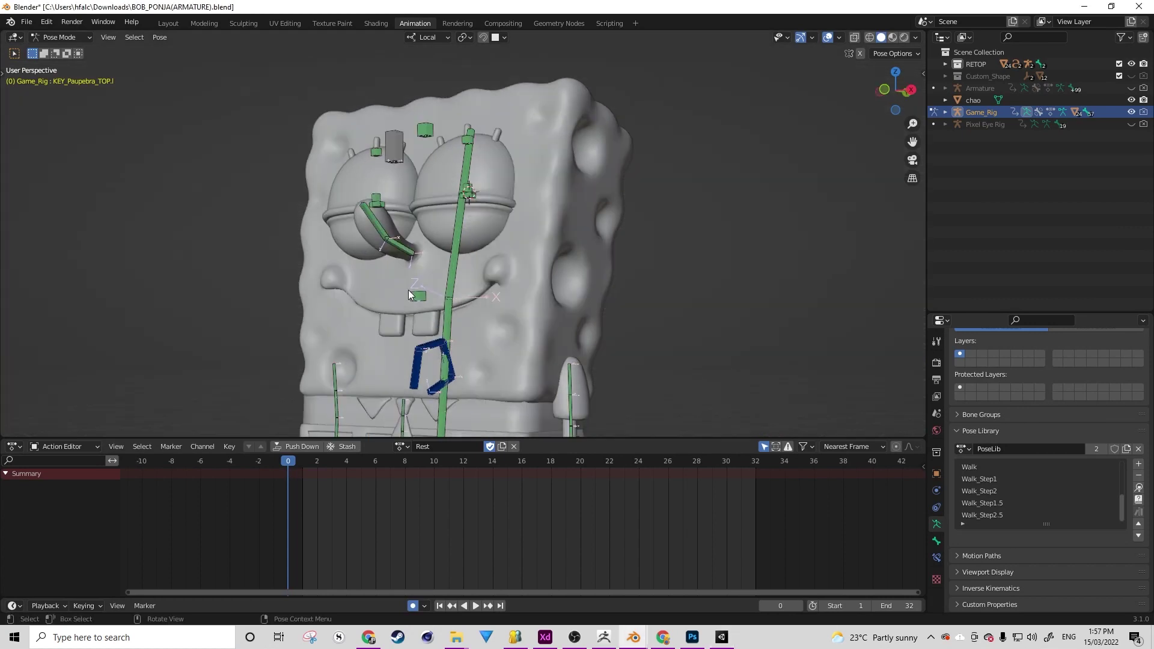
left_click(398, 145)
key("i")
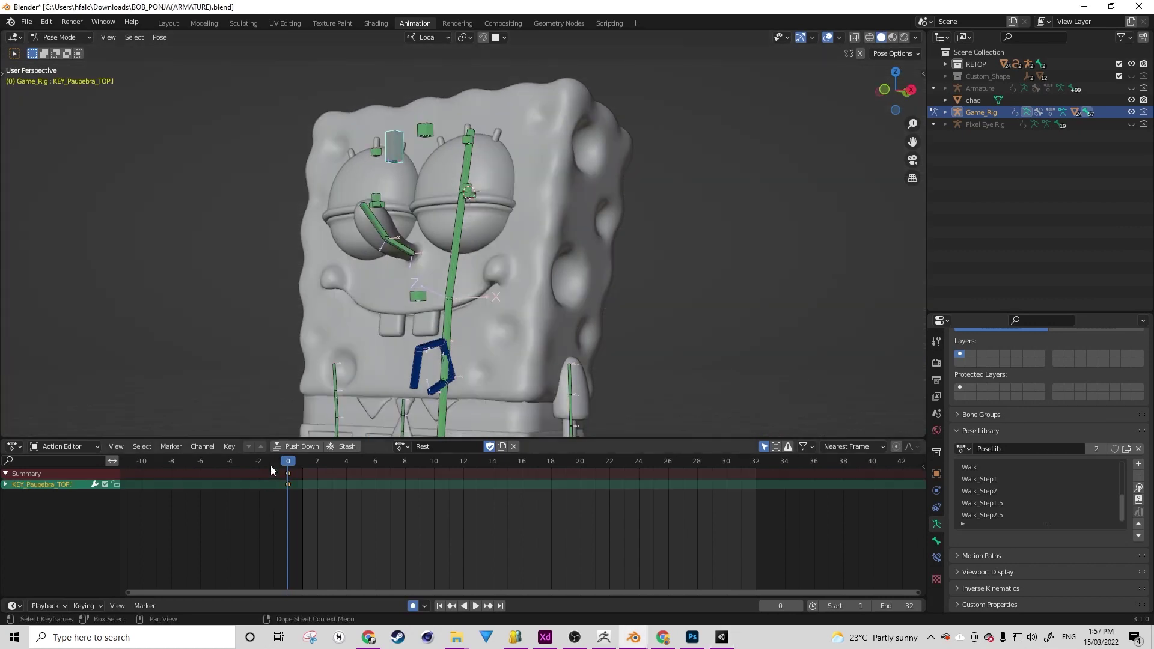
Try to clear the rotation and location of all Game_Rig pose bones at frame 0
middle_click_drag(415, 225, 365, 205)
scroll(597, 272, "down", 5)
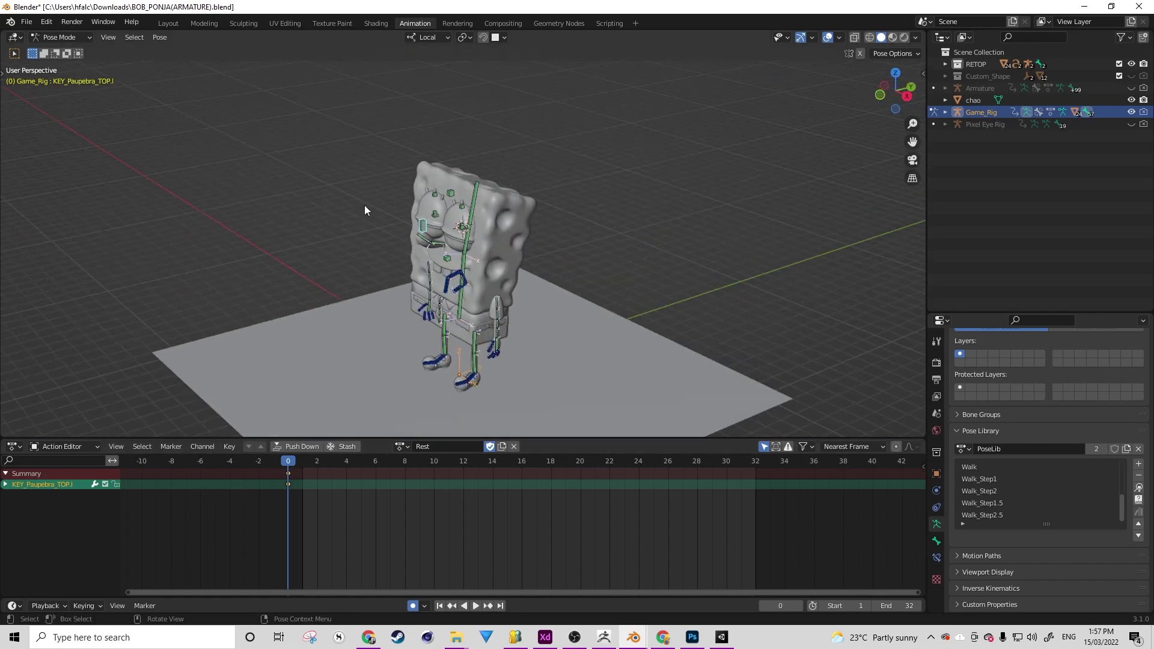
scroll(464, 339, "up", 6)
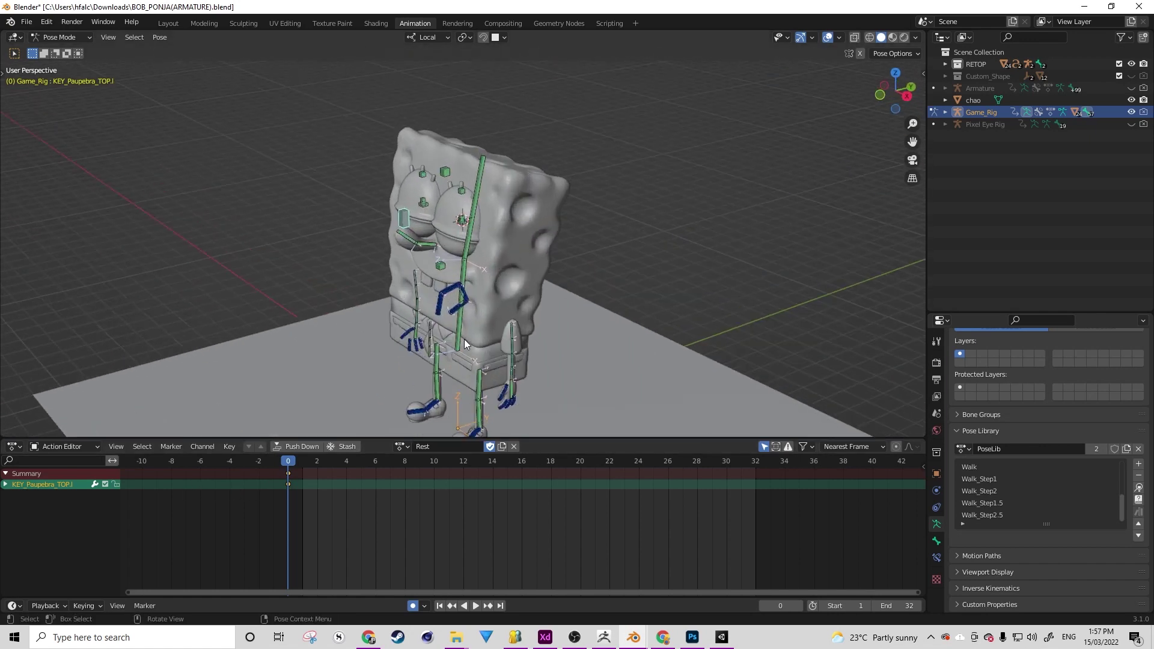
middle_click_drag(463, 339, 499, 327)
key("a")
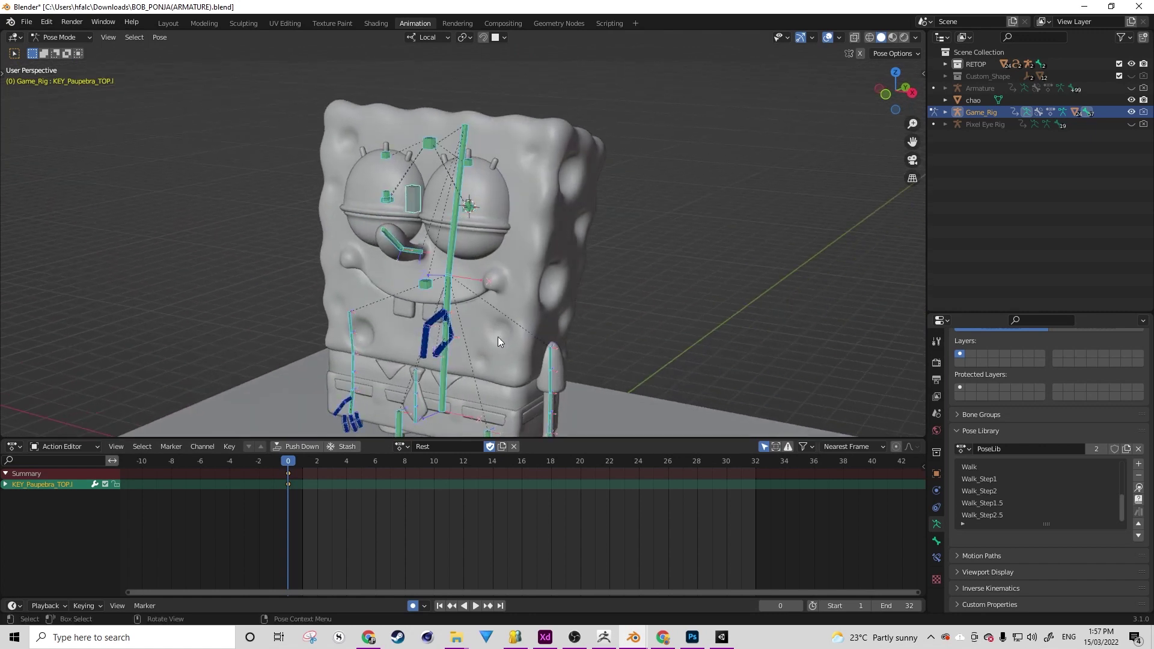
key("alt+r")
key("alt+g")
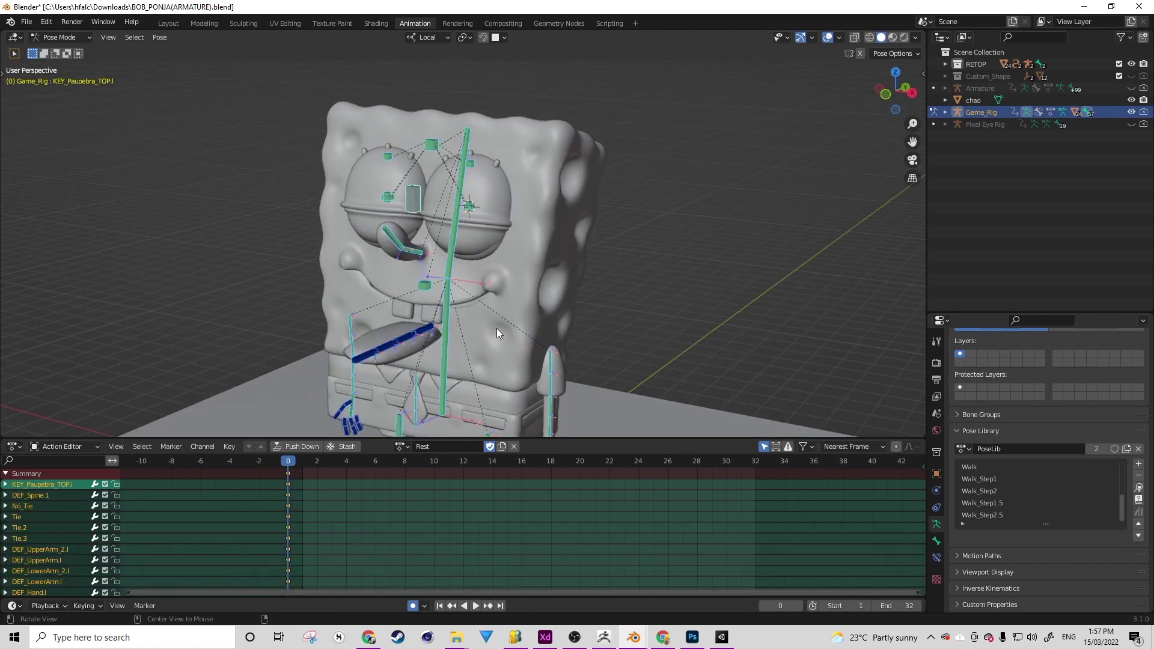
middle_click_drag(503, 326, 484, 296)
scroll(484, 296, "up", 5)
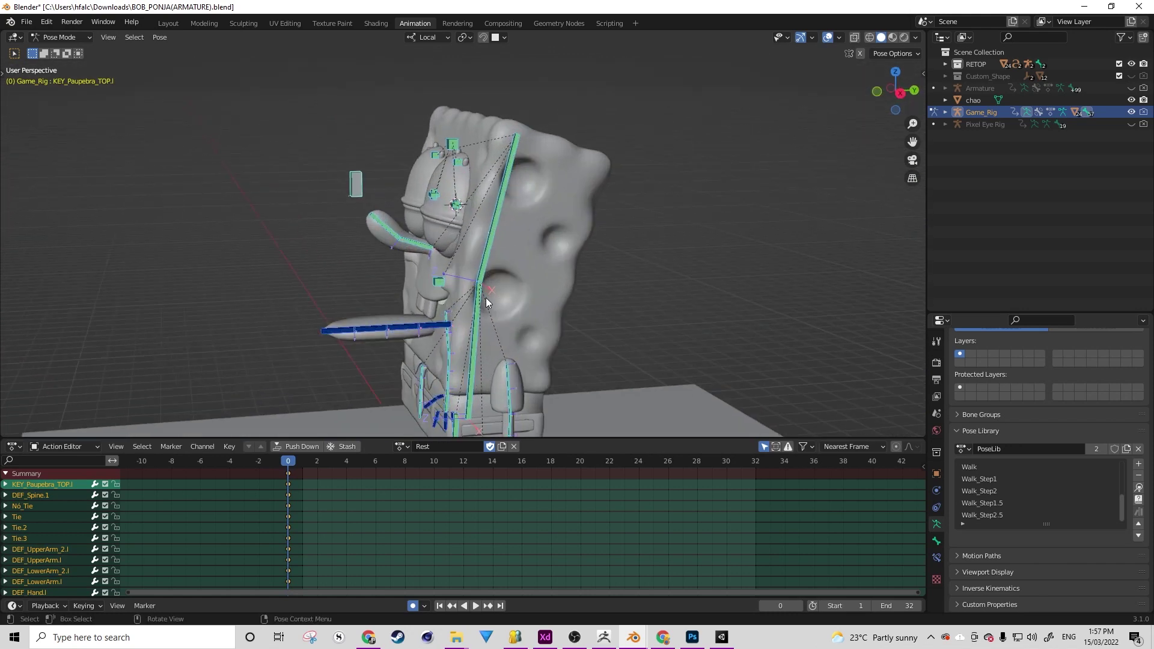
middle_click_drag(405, 264, 553, 187)
key("ctrl+z")
Switch to Object Mode and select all visible objects, with the lower eyelid Palpebra_Baixo.l as the active one
middle_click_drag(502, 243, 423, 167)
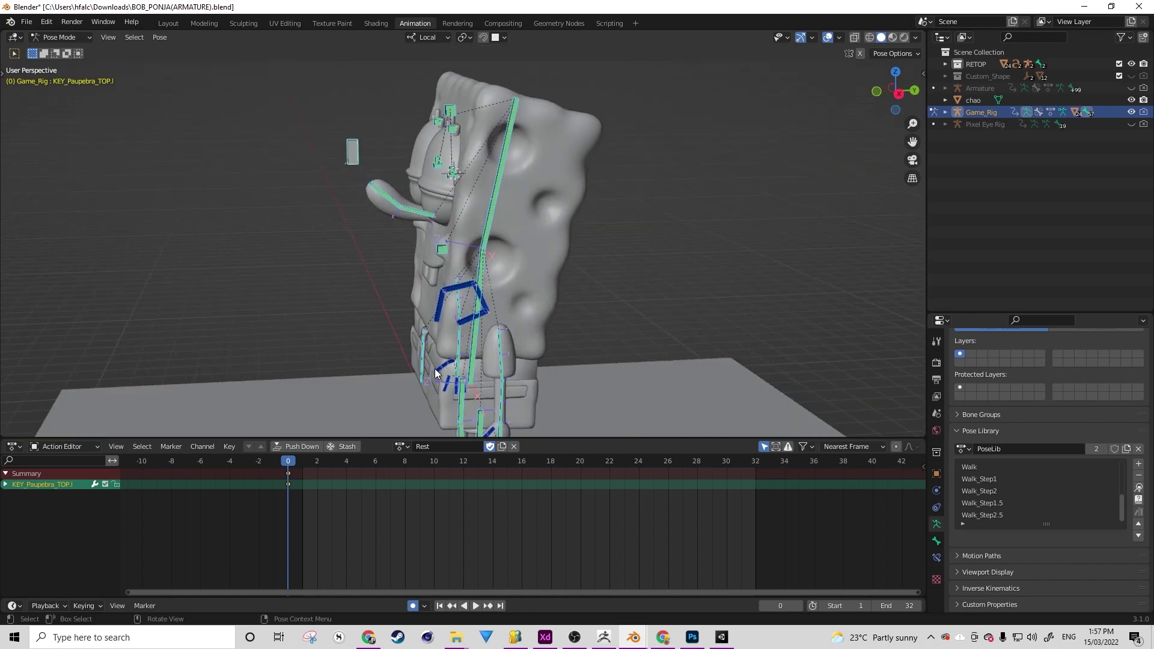
middle_click_drag(433, 373, 477, 355)
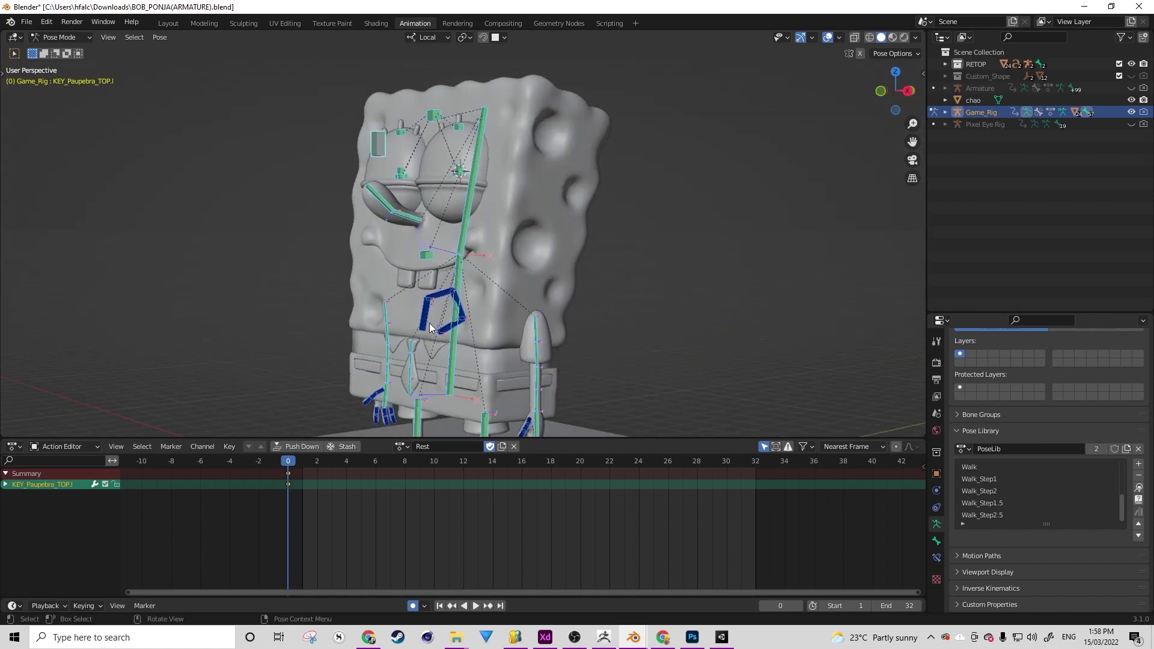
middle_click_drag(430, 327, 317, 146)
key("ctrl+Tab")
scroll(503, 192, "down", 2)
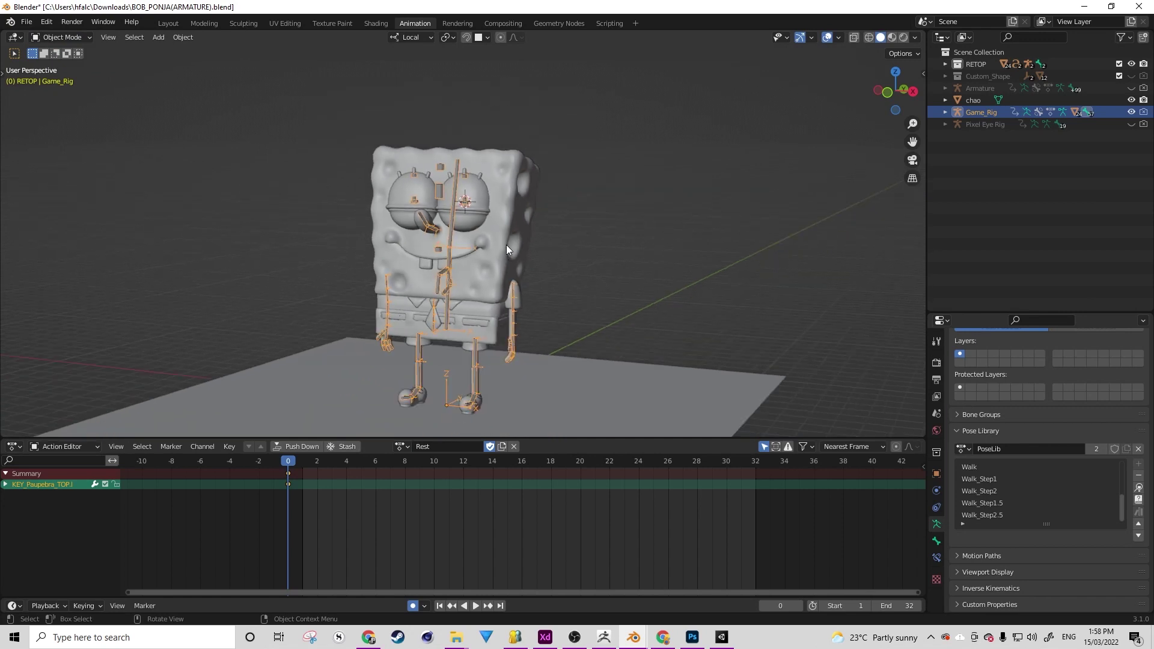
left_click(482, 198)
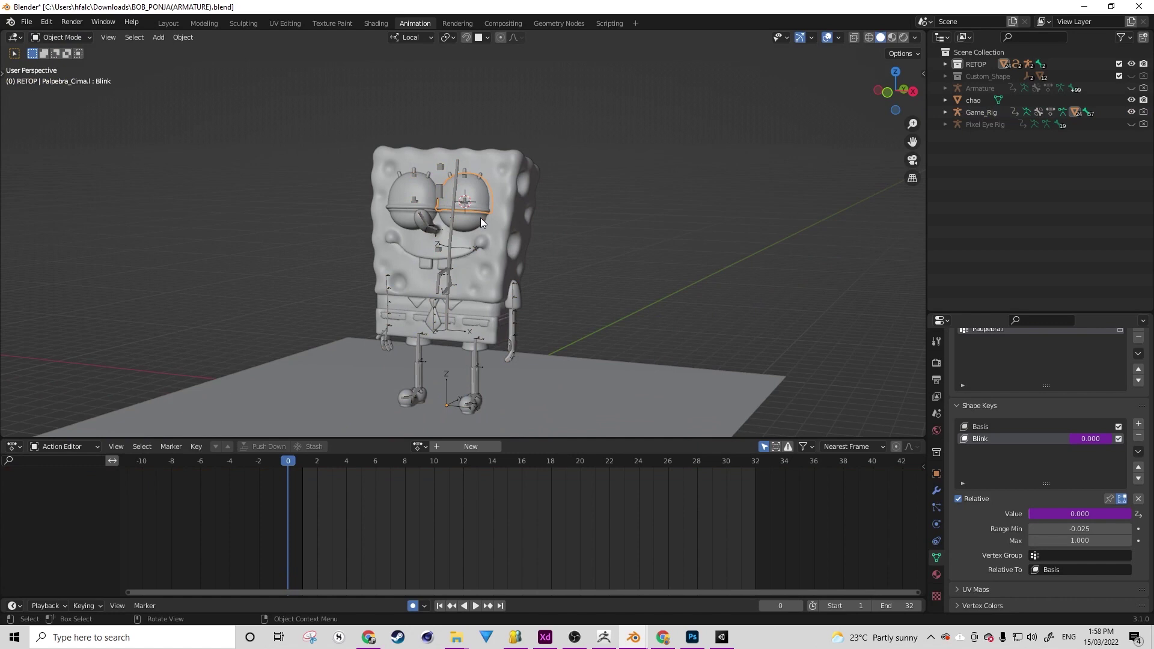
left_click(480, 218)
key("a")
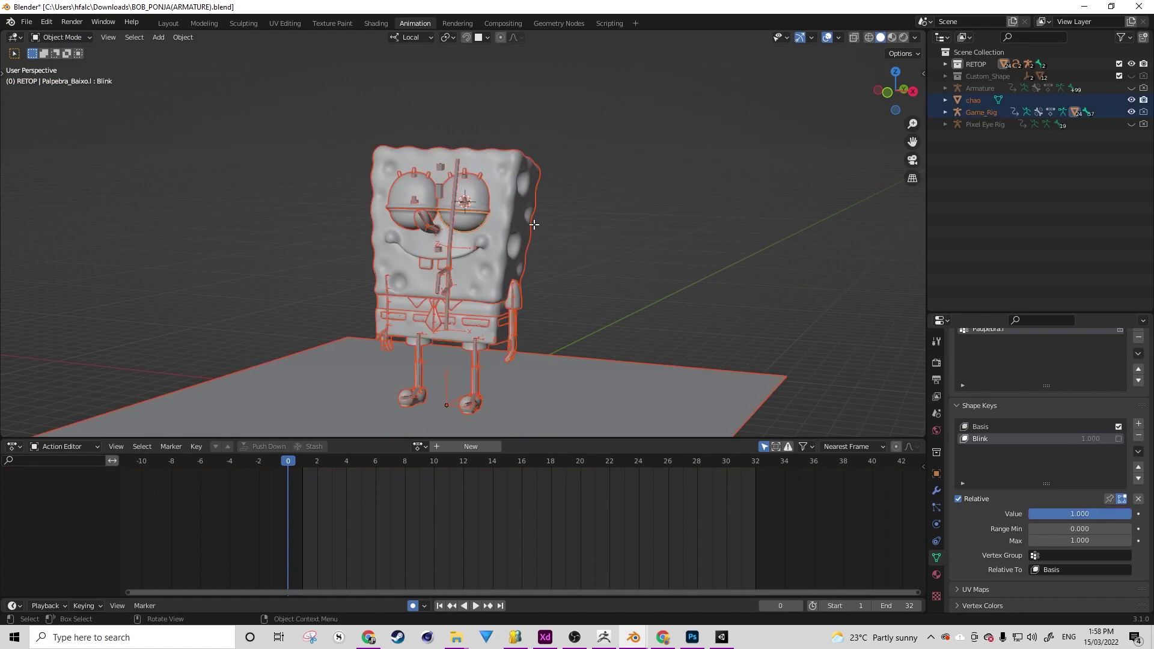
key("Tab")
middle_click_drag(534, 224, 575, 237)
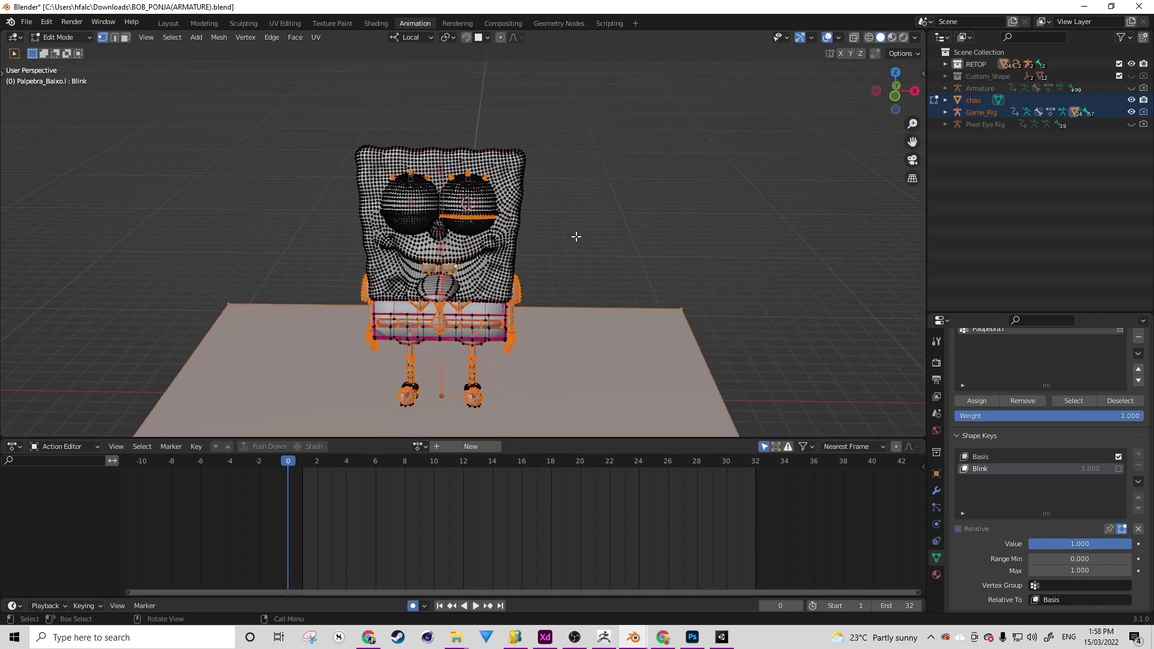
key("Tab")
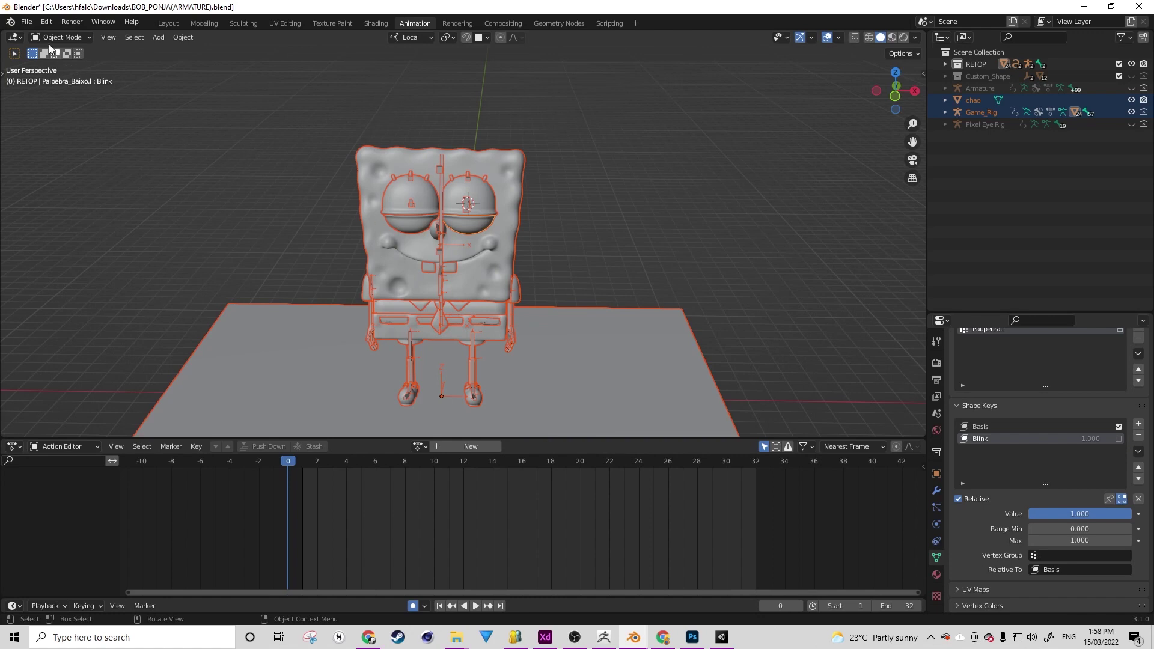
Export the scene as FBX to the Unity project's Asset folder with the file name BOB_PONJA(ARMATURE)_v2.fbx
left_click(29, 22)
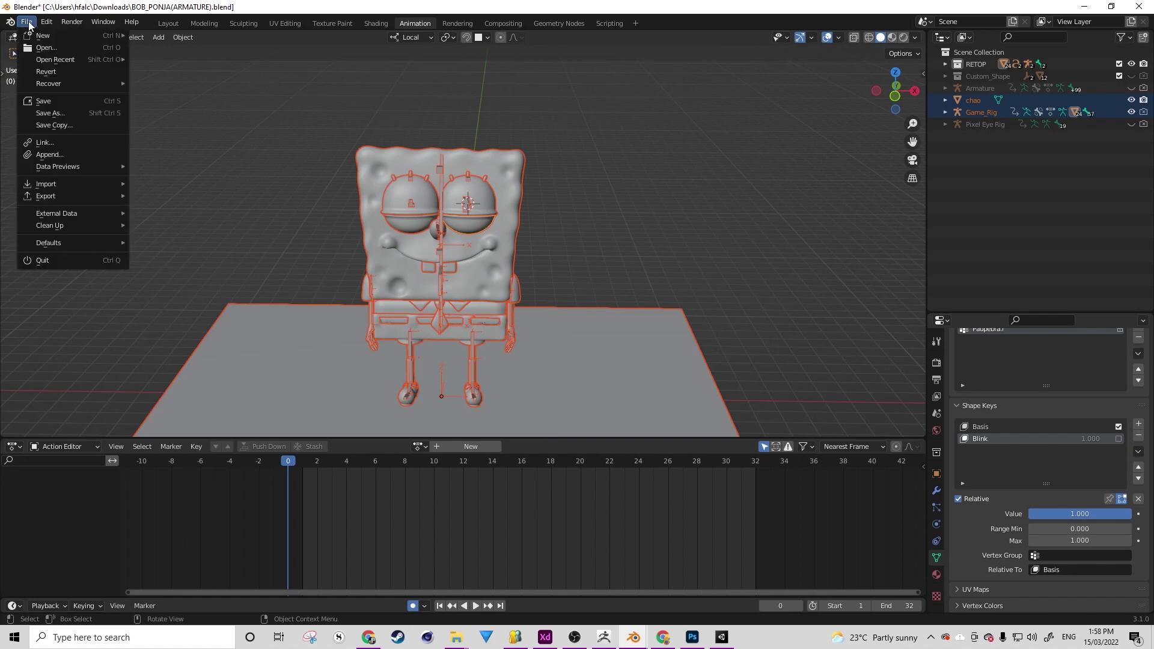
mouse_move(60, 196)
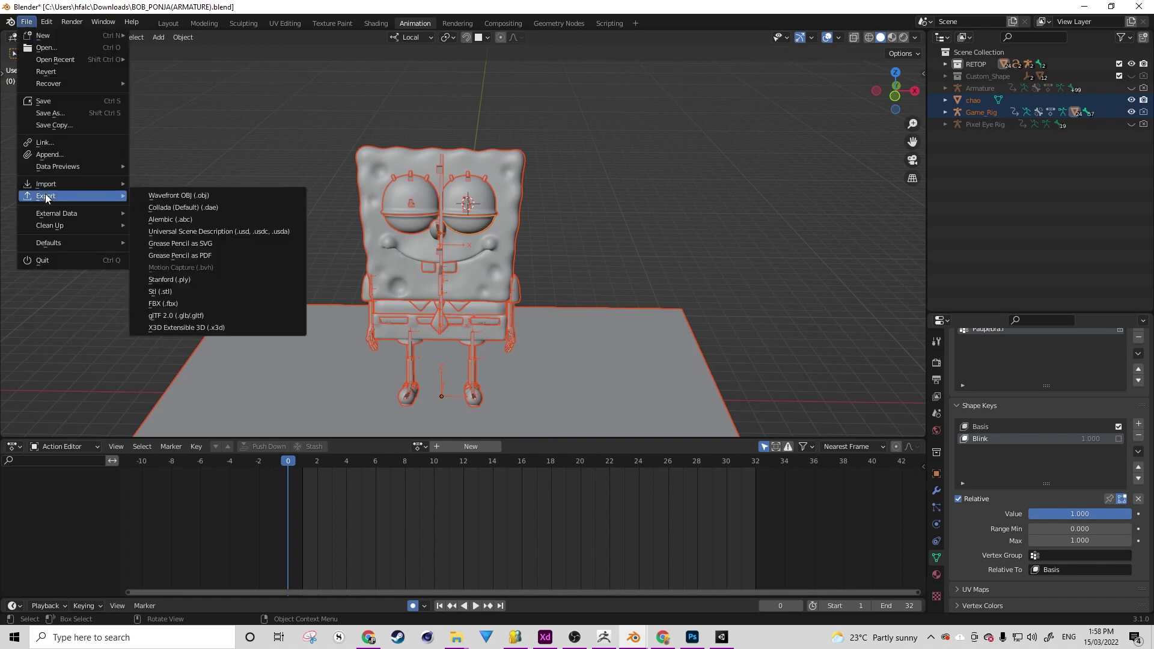
left_click(188, 302)
left_click(300, 416)
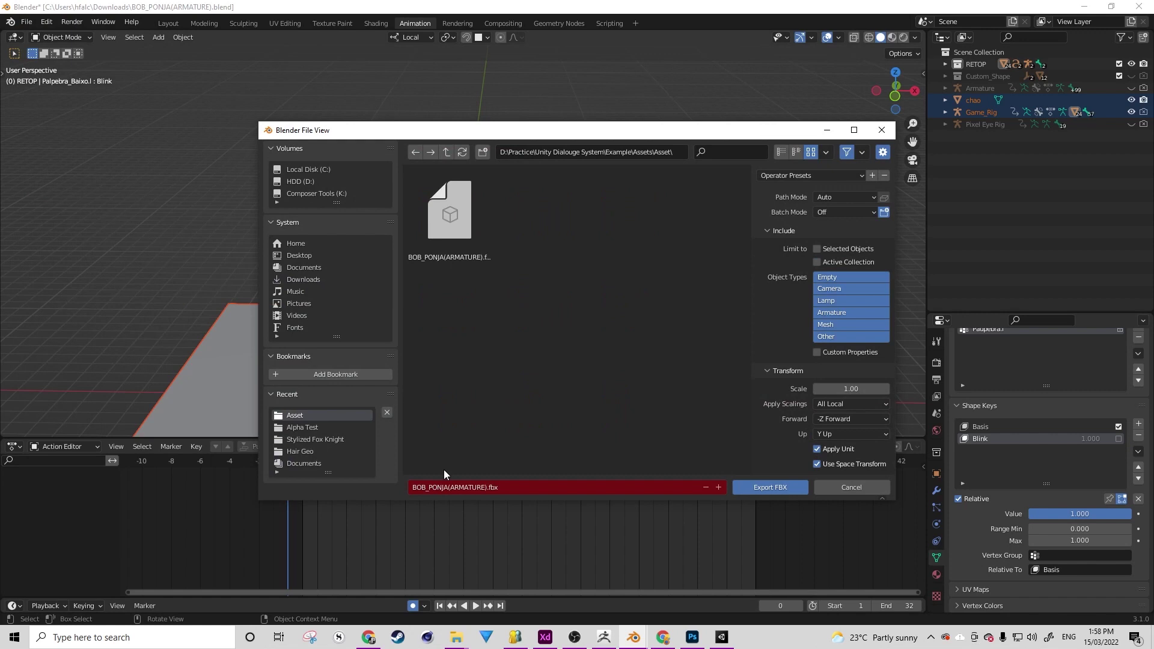
left_click(484, 486)
type("_v2")
key("Return")
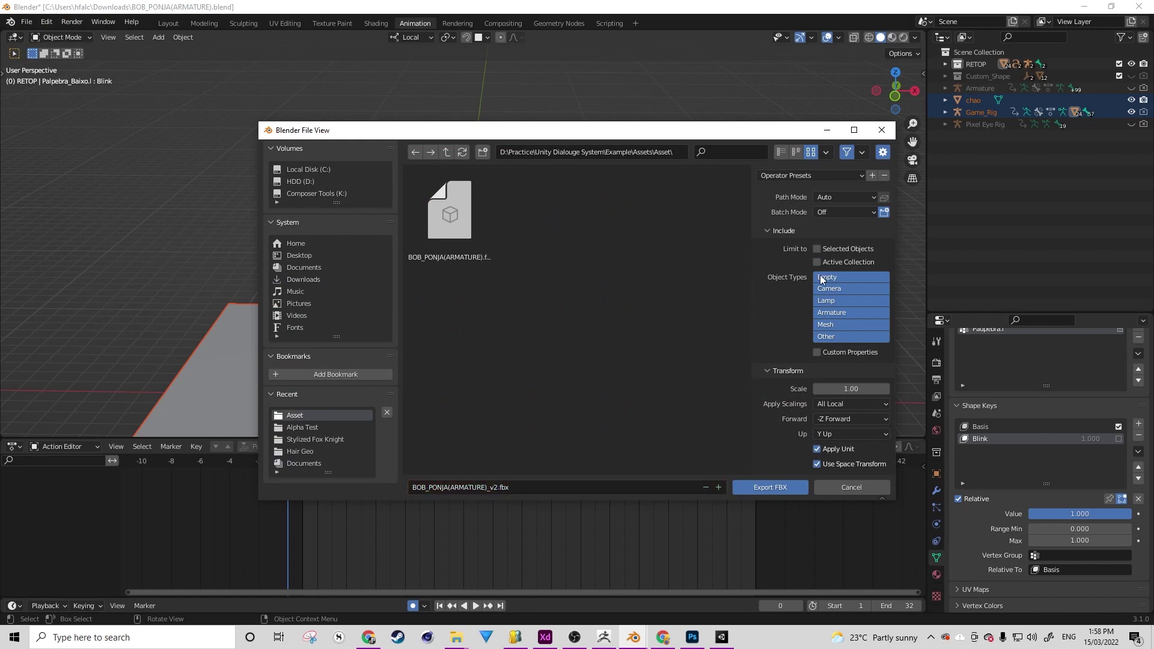
left_click(768, 487)
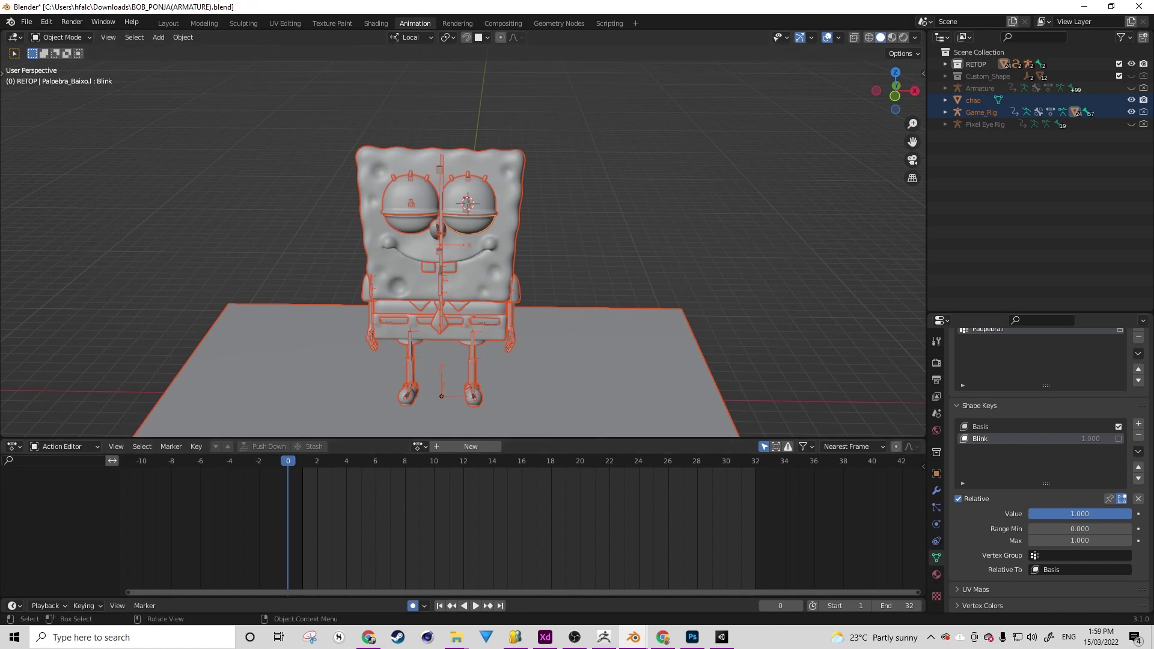
Switch to Unity and examine the animation import settings and preview of the newly exported BOB_PONJA(ARMATURE)_v2 asset
middle_click_drag(563, 257, 525, 277)
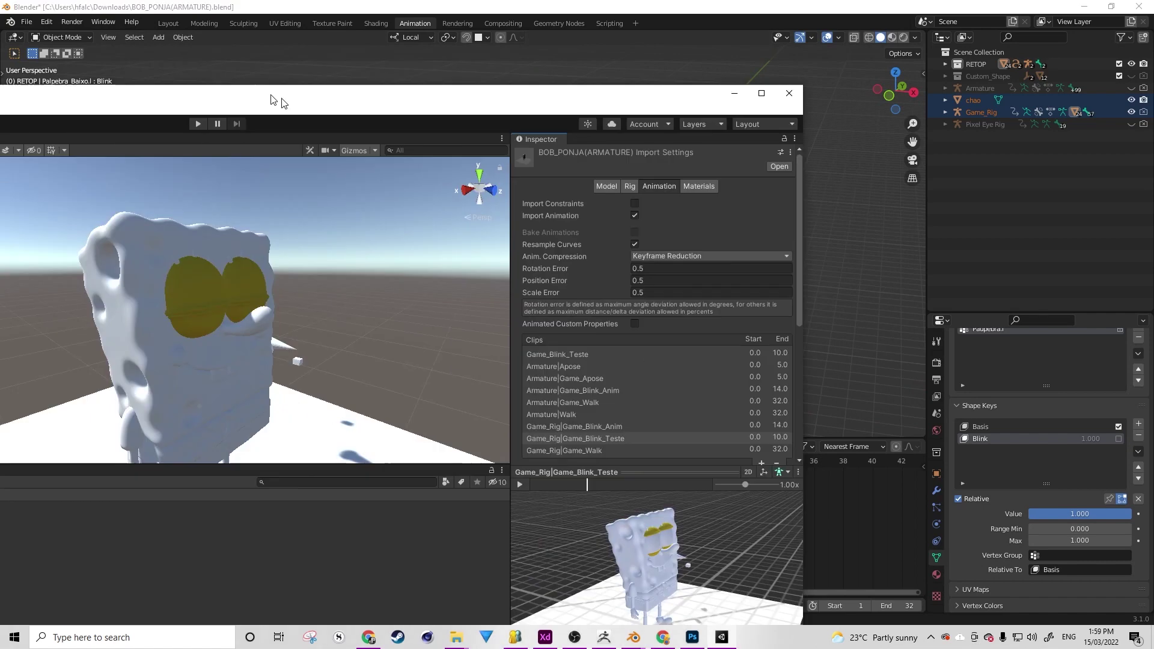
double_click(276, 98)
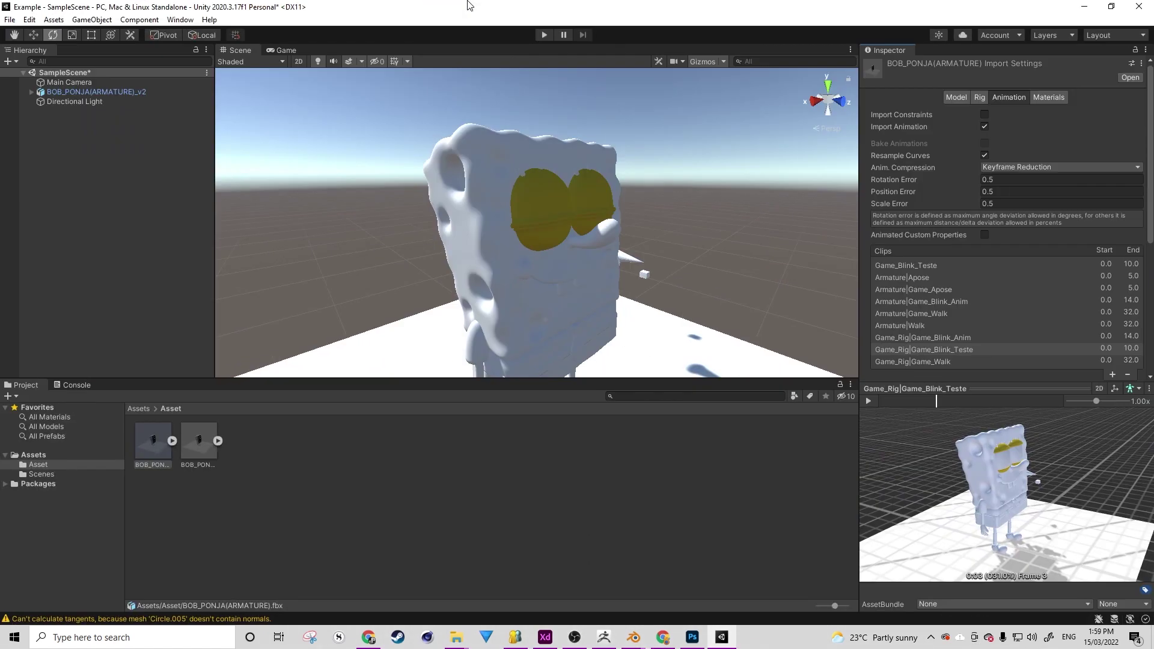
scroll(463, 308, "down", 3)
left_click_drag(511, 287, 525, 292, "alt")
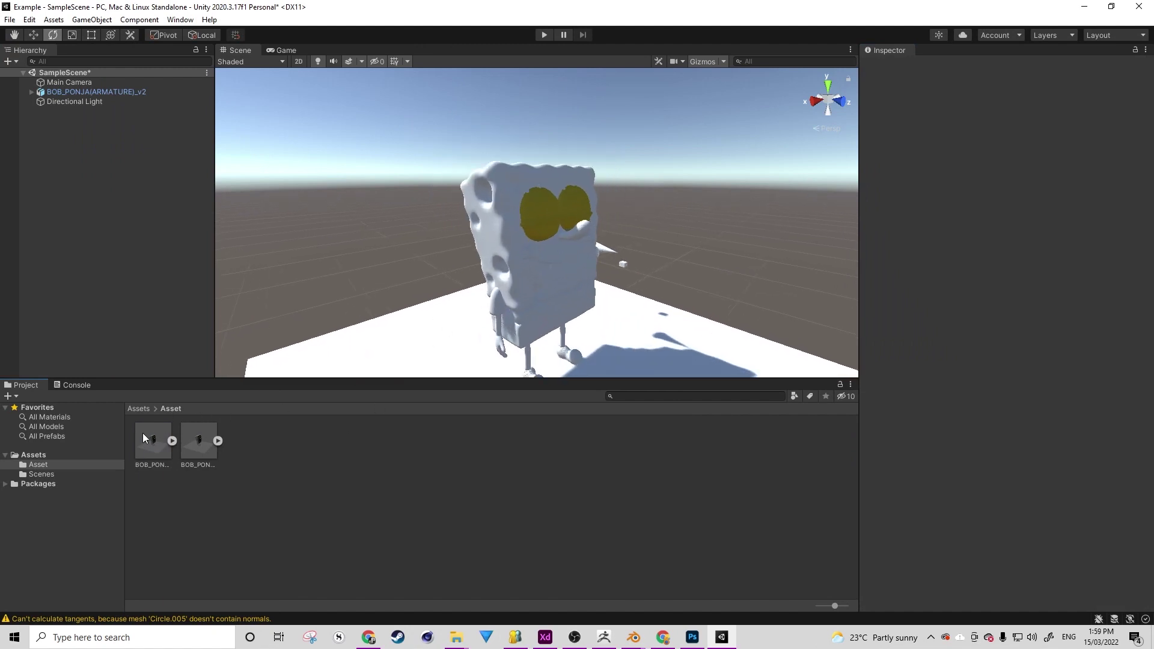
left_click(142, 433)
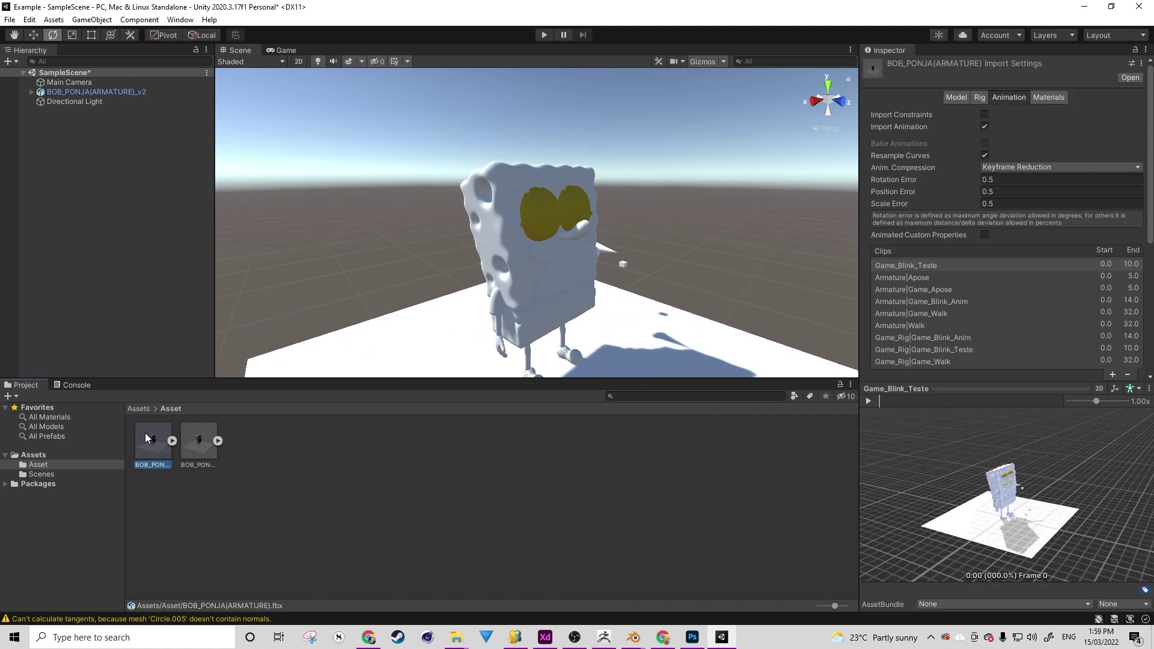
left_click(213, 456)
scroll(1047, 492, "up", 5)
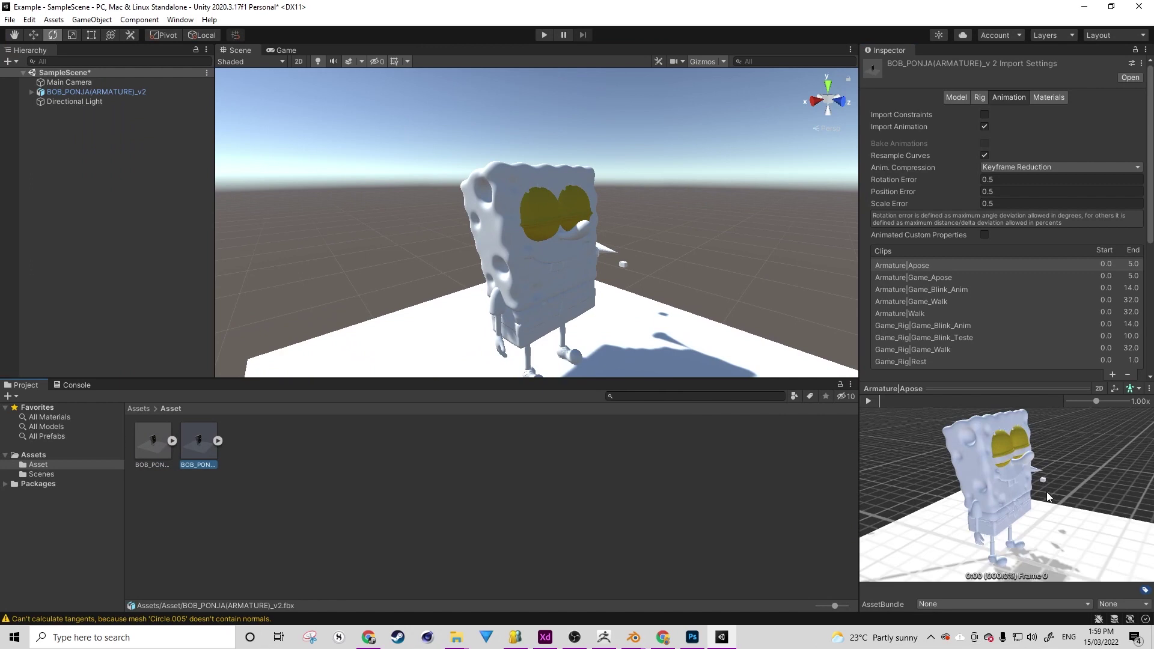
Play the Game_Rig|Game_Blink_Teste clip of the v2 asset, pause it and scrub to frame 9
left_click(928, 337)
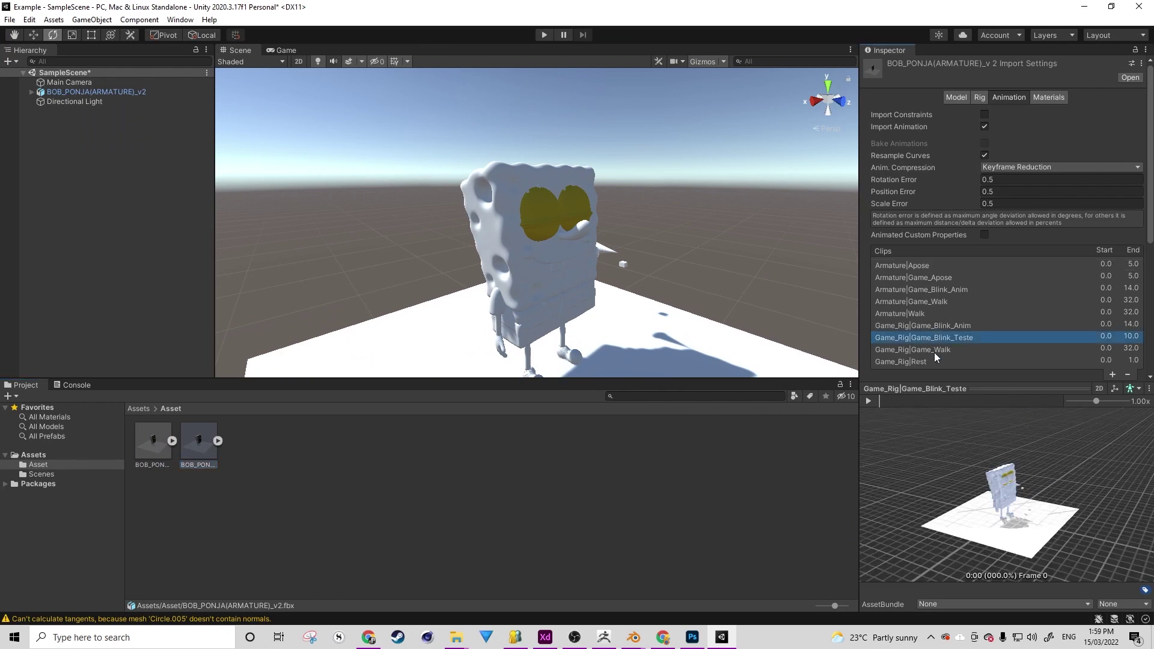
left_click(869, 401)
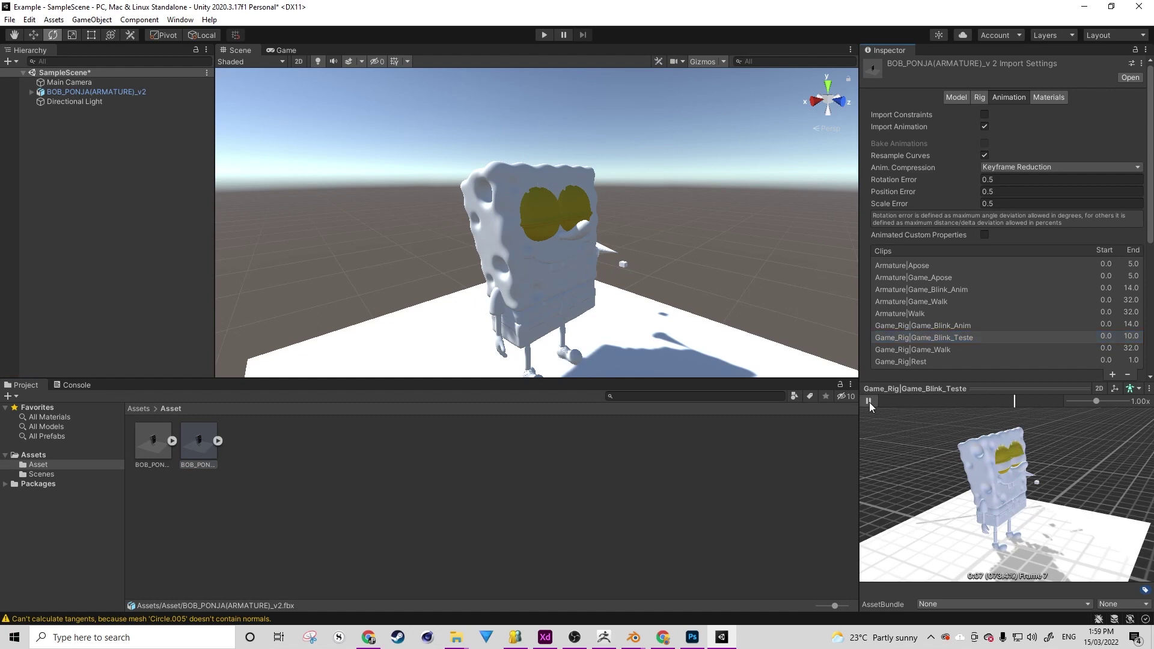
left_click(869, 401)
mouse_move(1043, 400)
left_mouse_down()
mouse_move(865, 395)
mouse_move(1055, 412)
left_mouse_up()
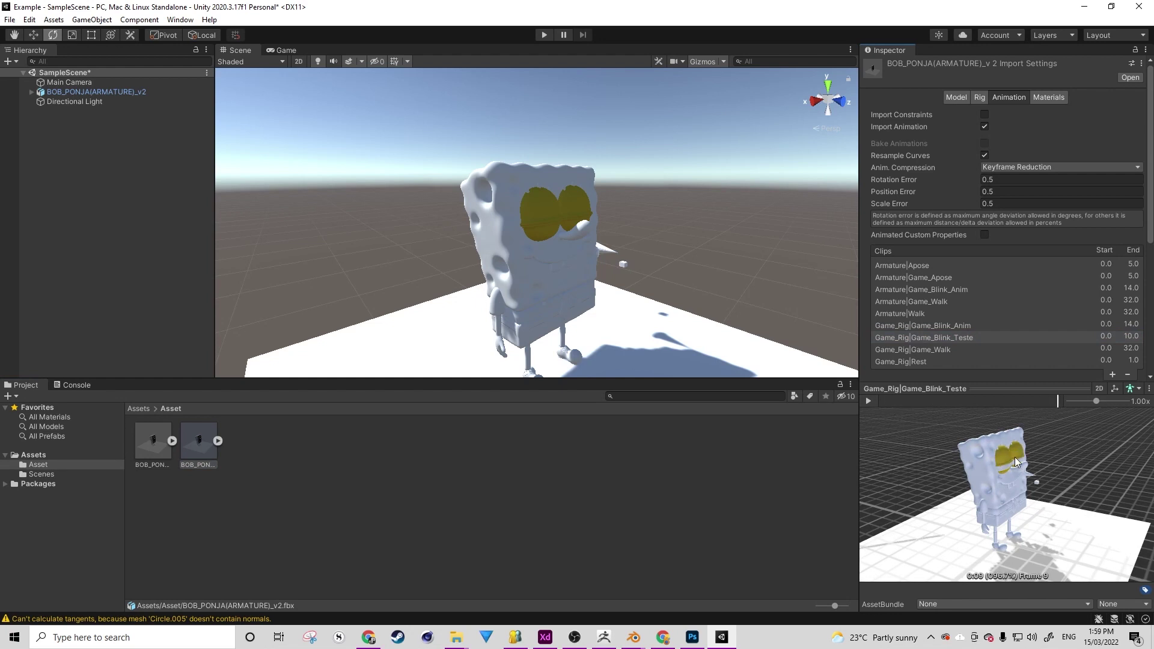
Return to Blender, select the lower eyelid mesh Palpebra_Baixo.l and enable its Blink shape key
key("alt+Tab")
scroll(453, 283, "up", 3)
middle_click_drag(487, 268, 506, 287)
left_click(510, 265)
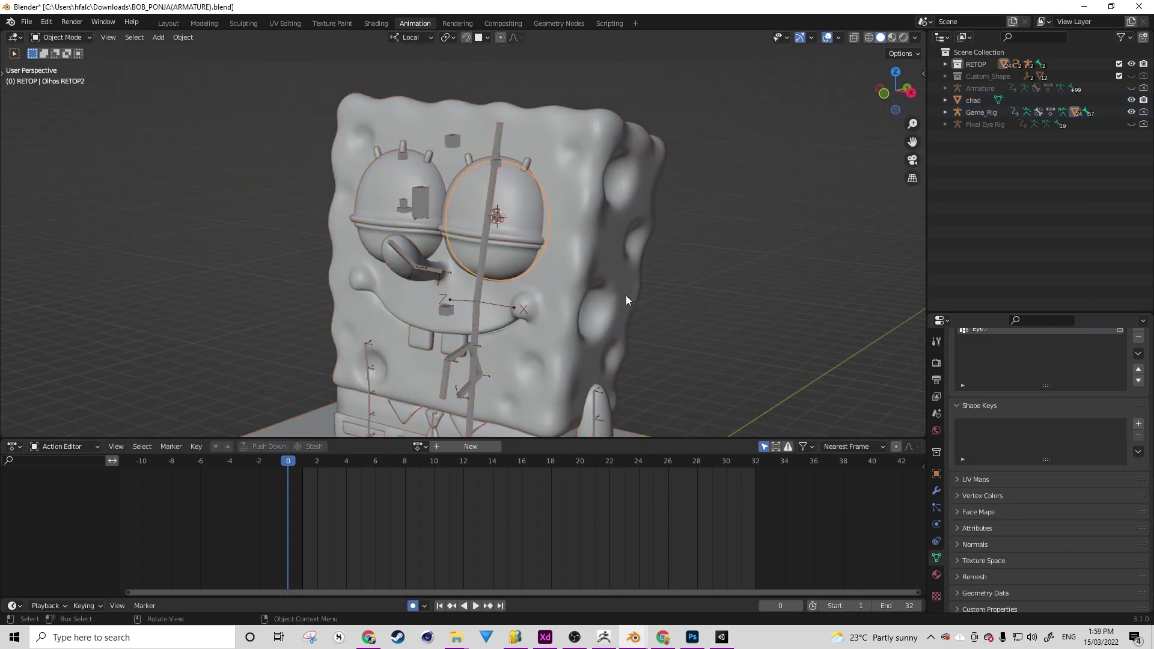
left_click(515, 276)
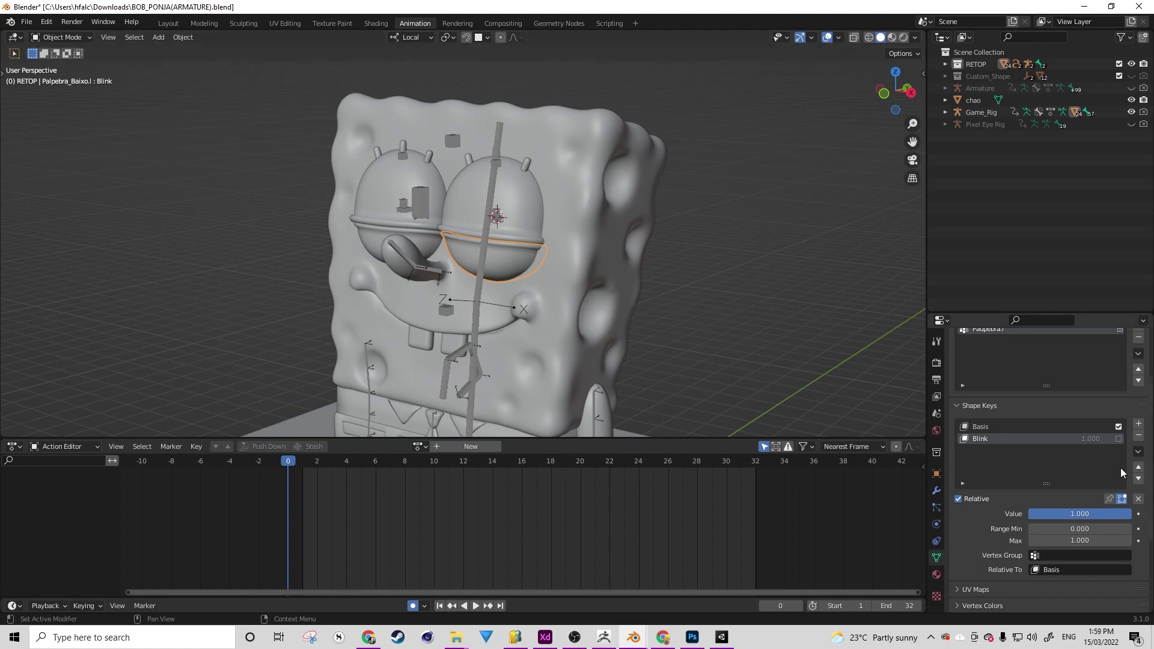
left_click(1120, 441)
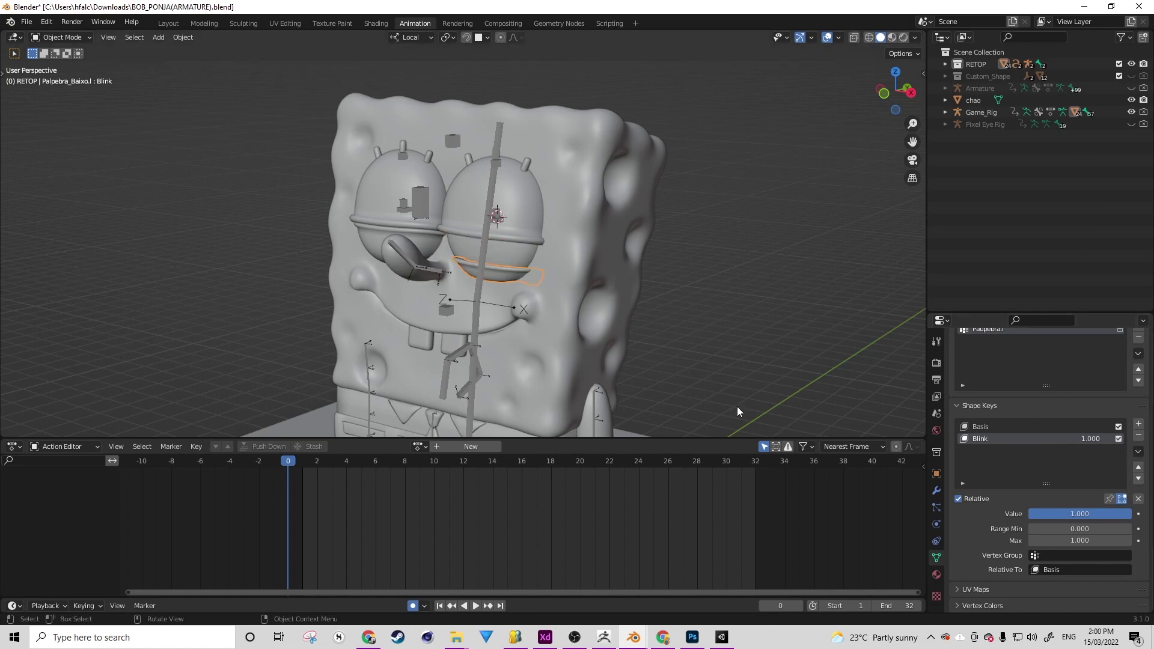
Set the Blink value of Palpebra_Baixo.l to 0.000, then enable Blink on Palpebra_Baixo.r and set its value to 0.000
left_click_drag(1075, 514, 1048, 517)
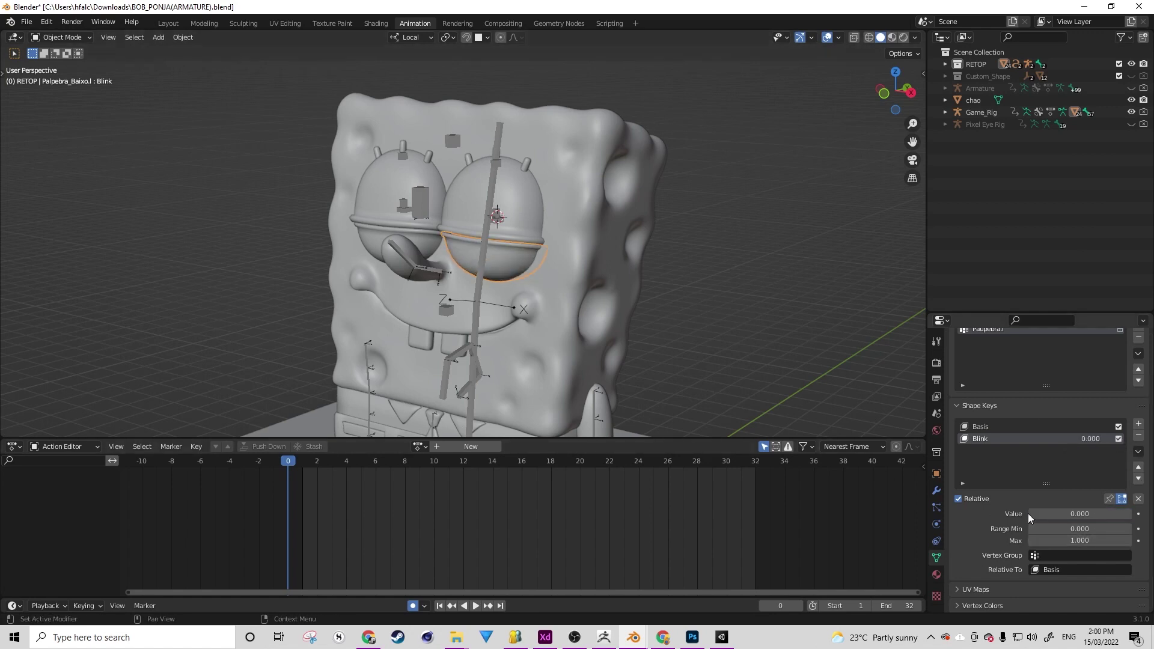
left_click(365, 241)
left_click(1118, 438)
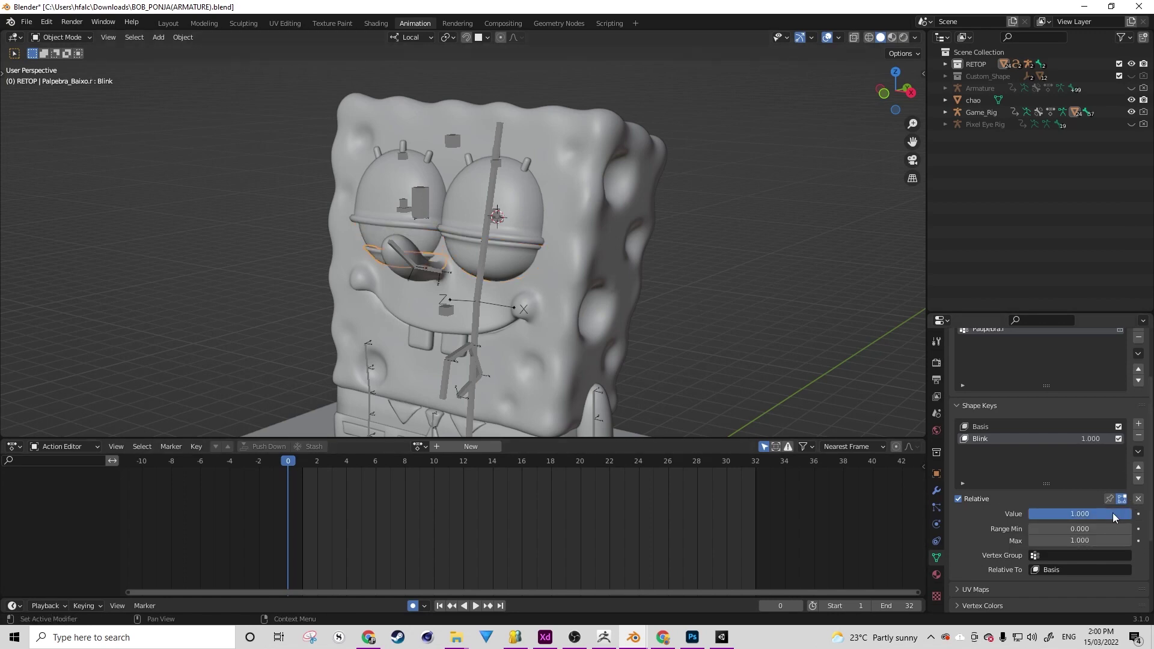
left_click_drag(1112, 515, 1028, 515)
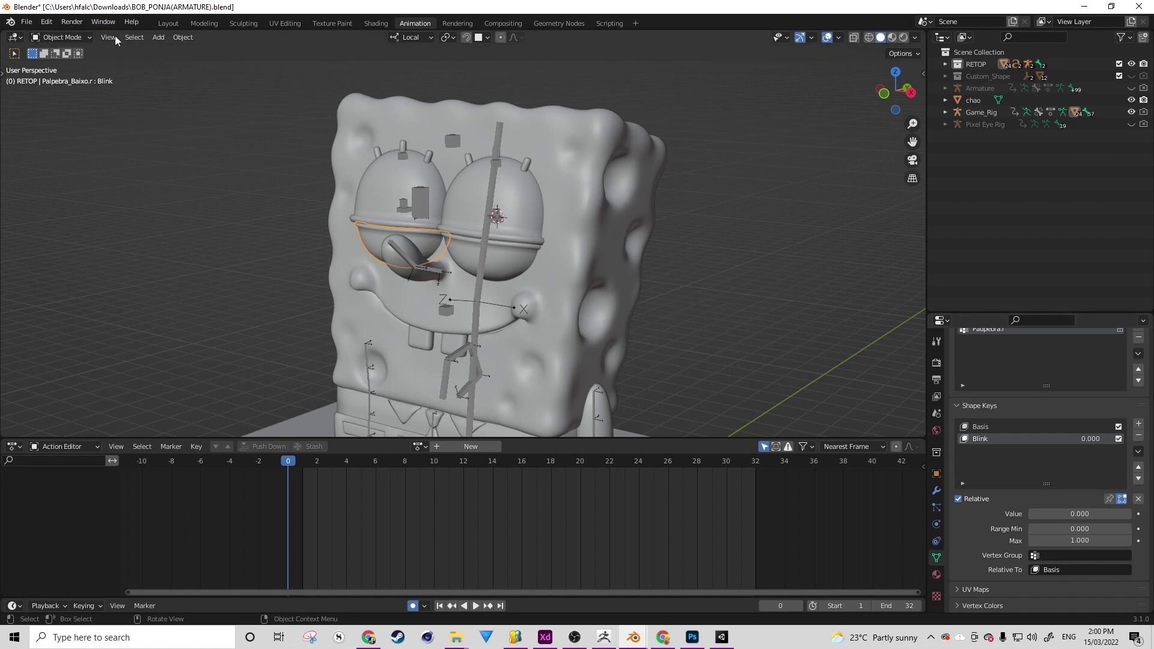
Export the scene as FBX, overwriting BOB_PONJA(ARMATURE)_v2.fbx in the Unity project's Asset folder
left_click(28, 22)
mouse_move(54, 198)
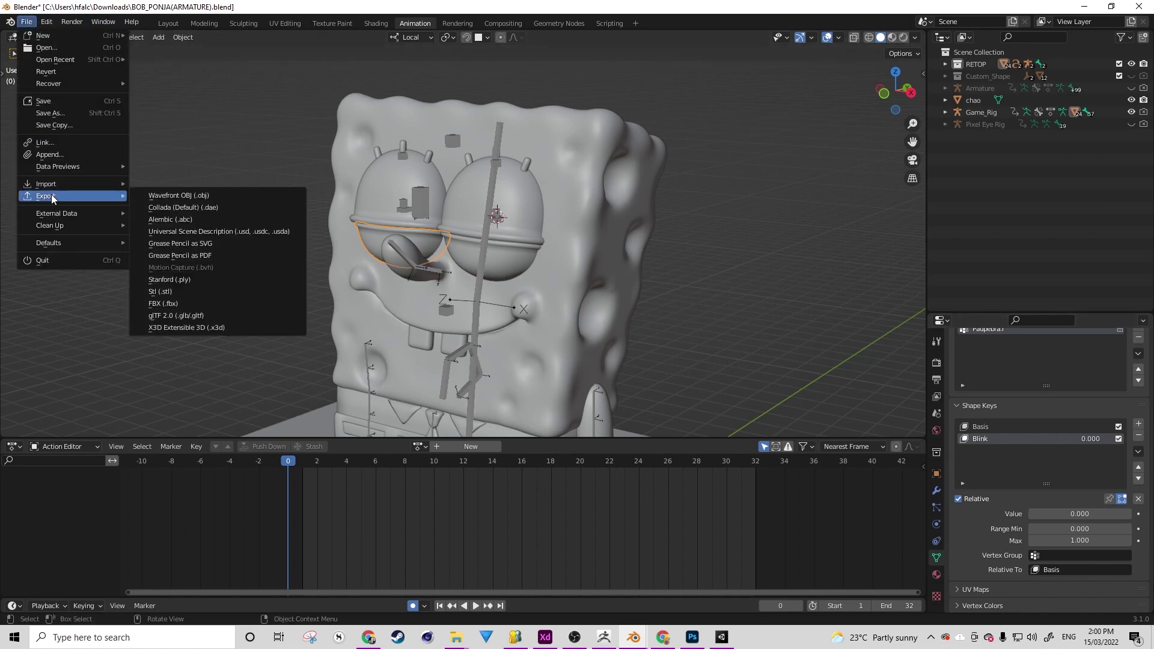
left_click(180, 302)
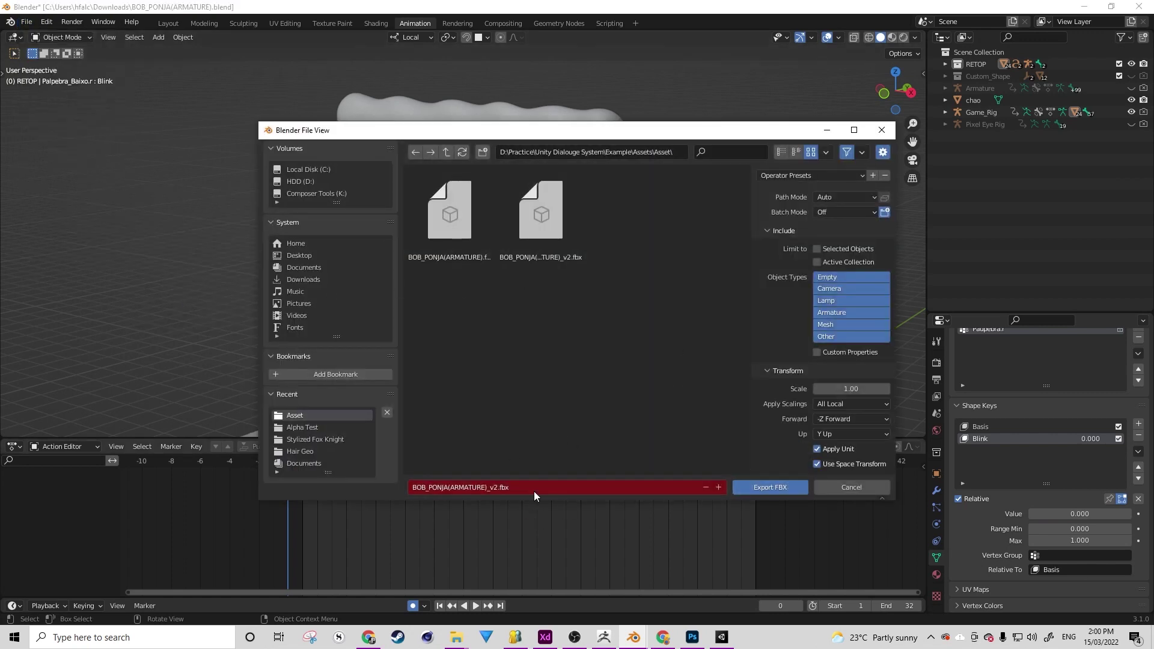
left_click(757, 487)
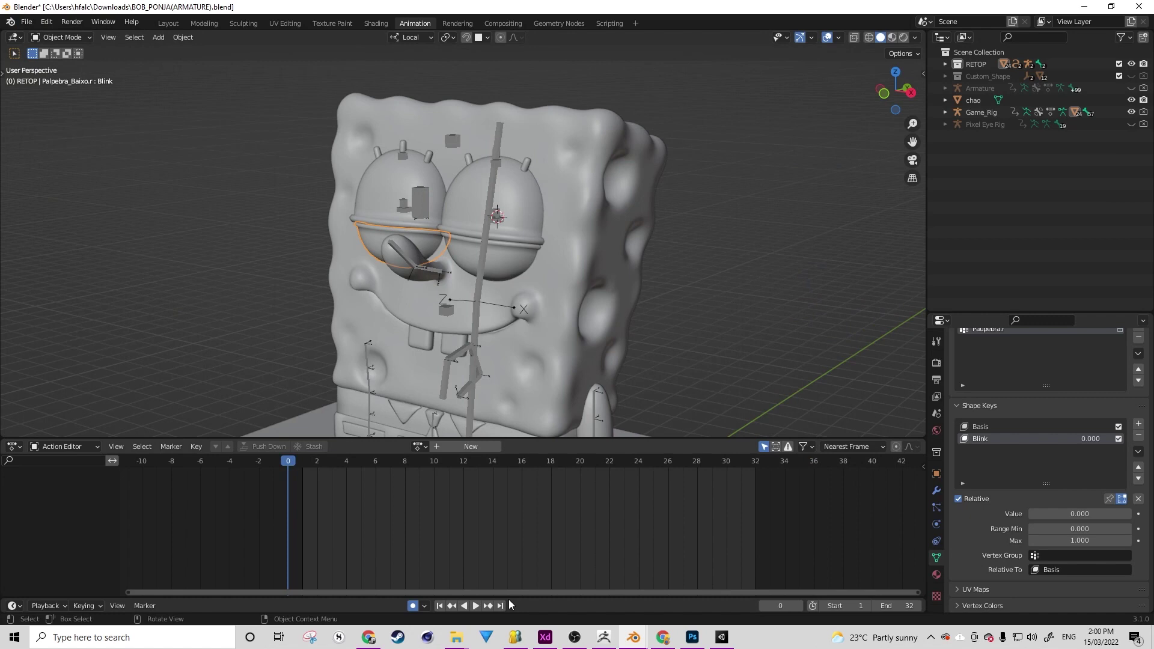
Switch to Unity, play and pause the Game_Rig|Game_Blink_Teste clip of the v2 asset, and preview the Game_Rig|Rest clip
key("alt+Tab")
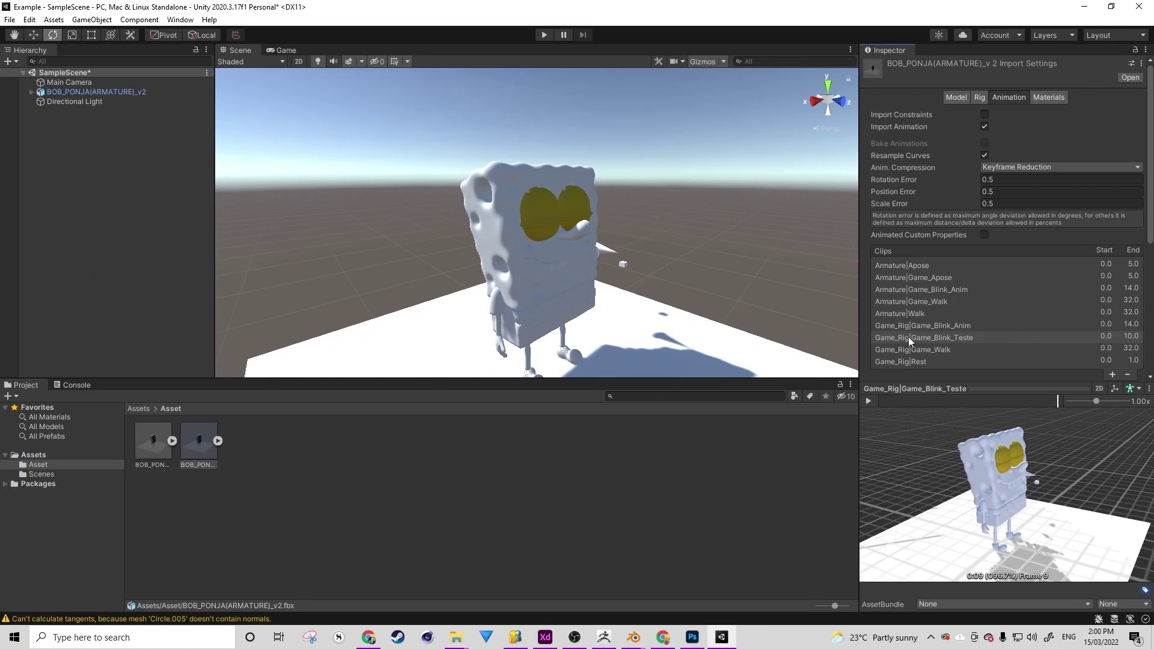
left_click(868, 400)
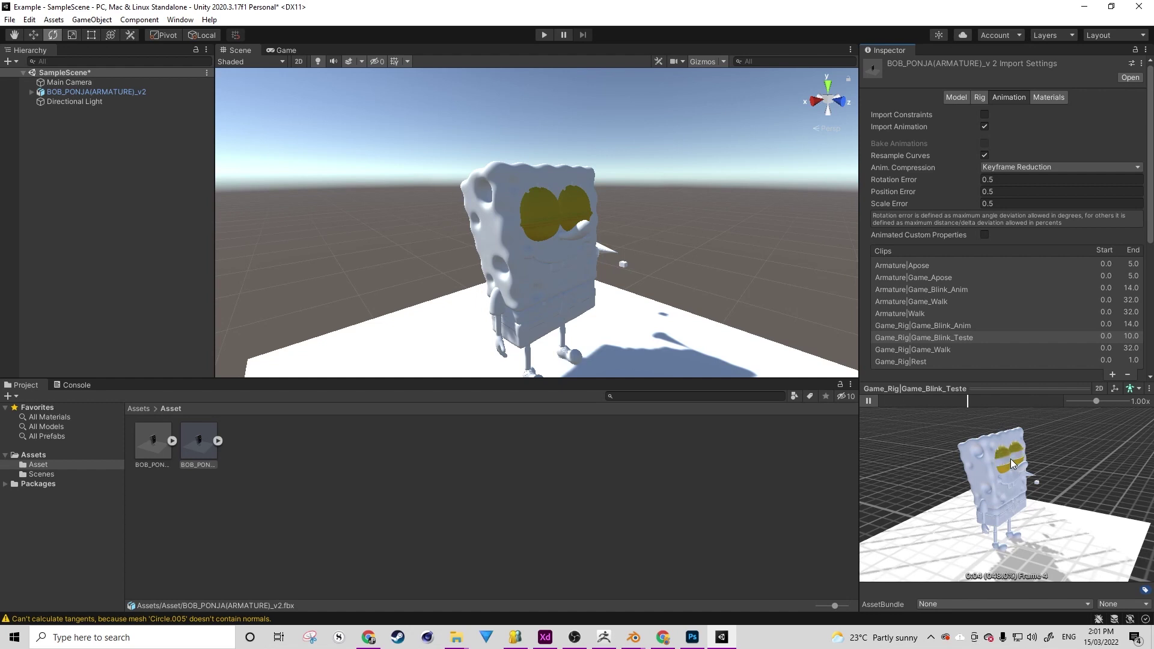
left_click(868, 401)
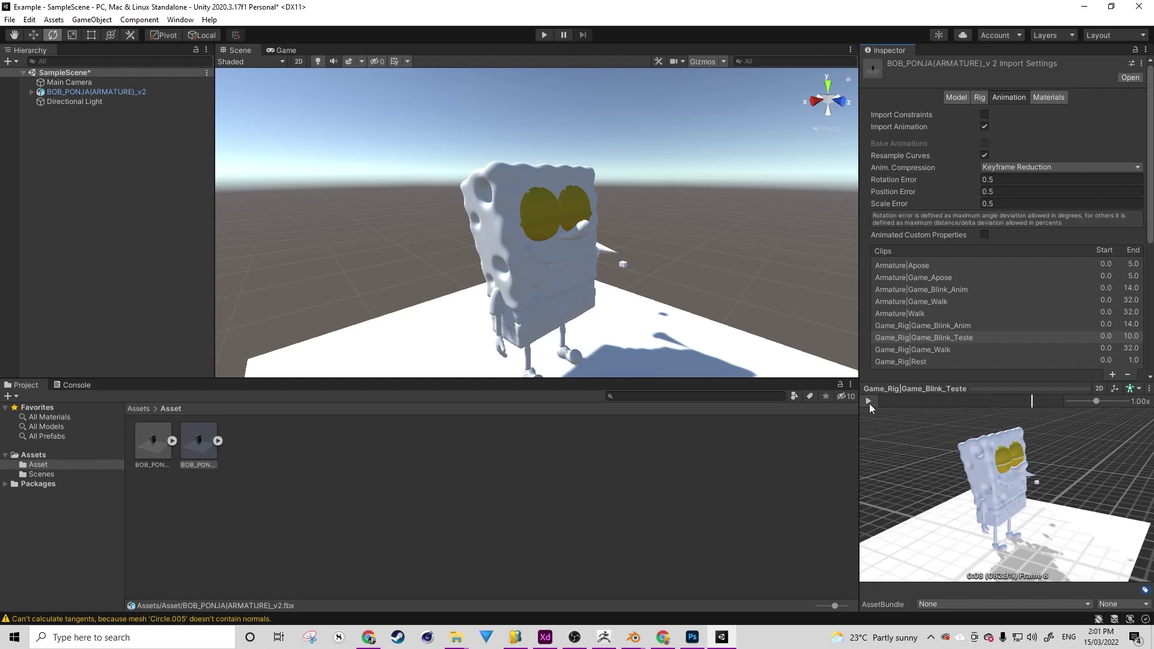
left_click(909, 364)
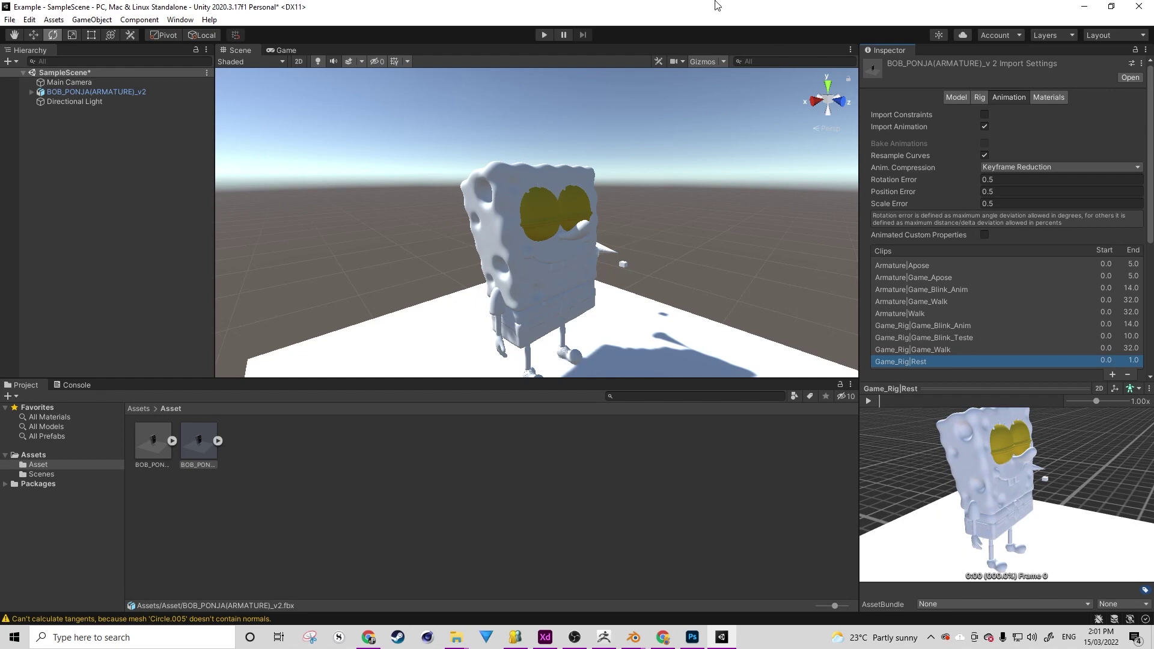
Return to Blender and select the eyelid meshes in turn to check their Blink shape keys, ending on Palpebra_Cima.l
left_click_drag(715, 5, 441, 268)
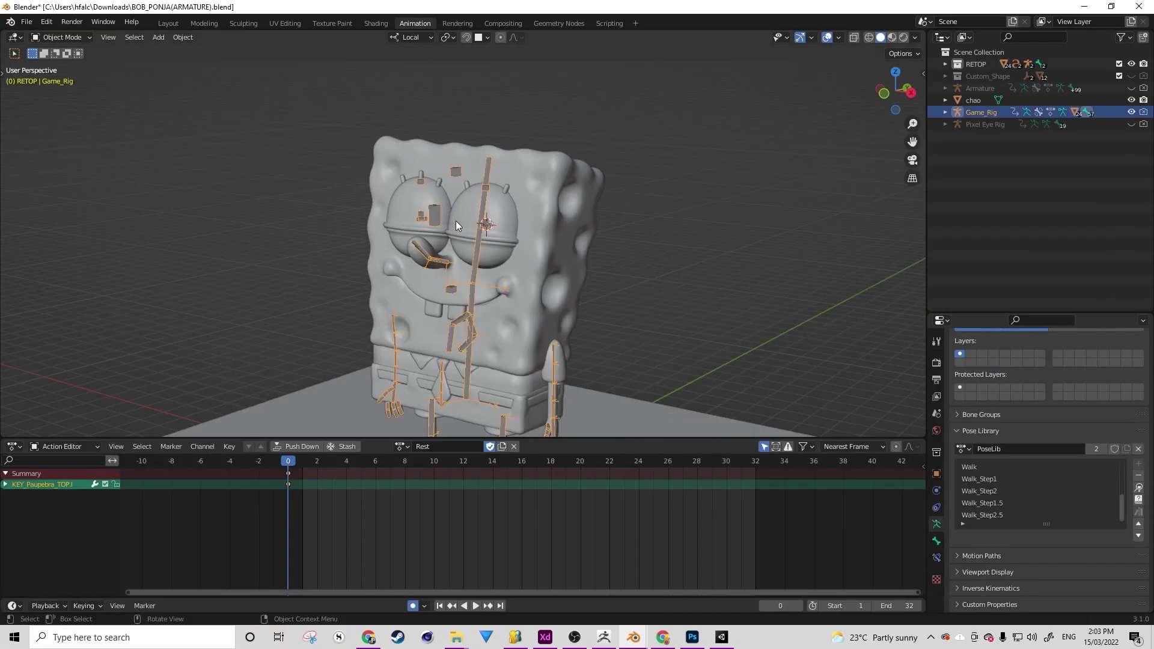
left_click(456, 221)
left_click(456, 222)
left_click(456, 221)
left_click(403, 212)
left_click(401, 240)
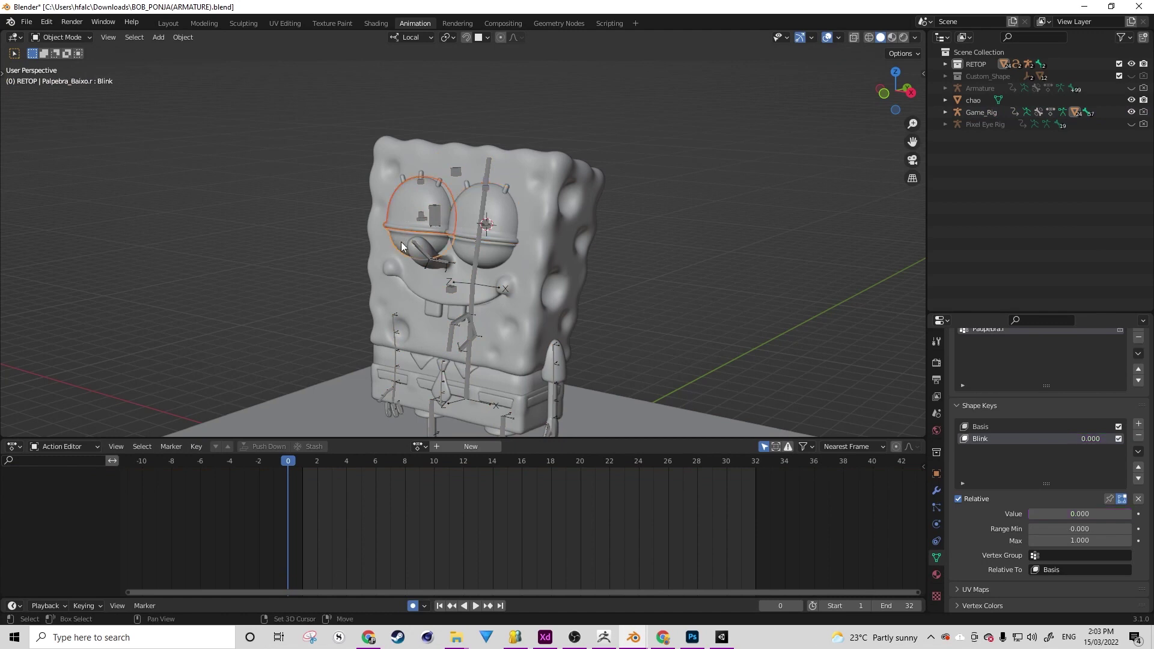
left_click(464, 231)
left_click(462, 226)
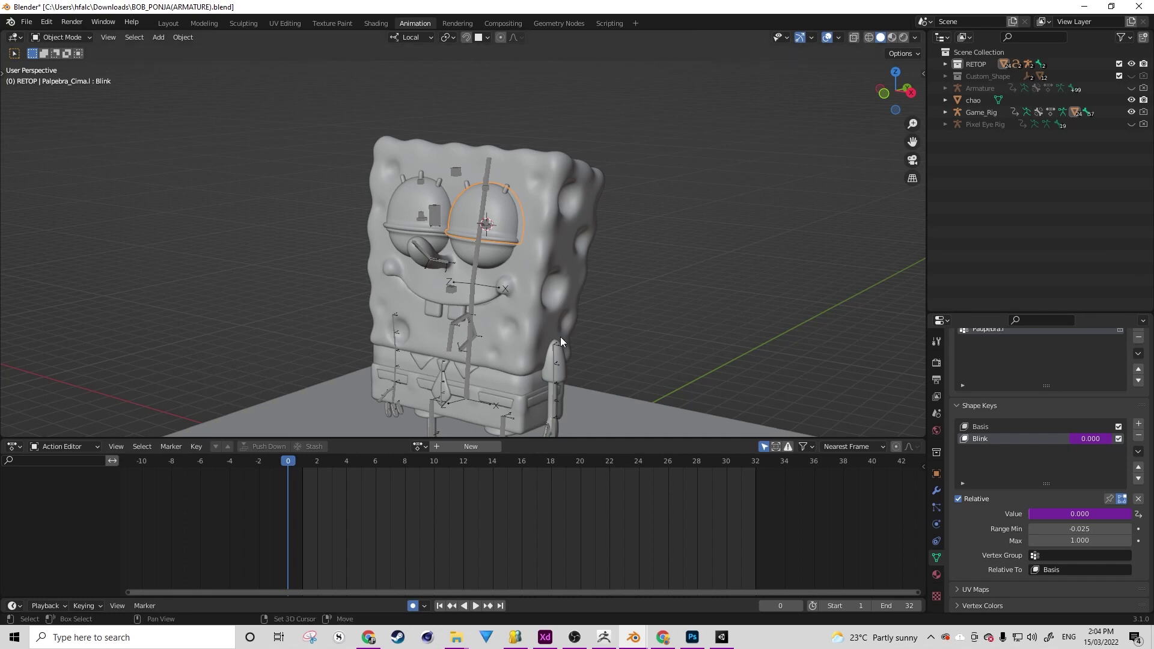
Enable the Statistics overlay in the 3D viewport
scroll(560, 337, "down", 4)
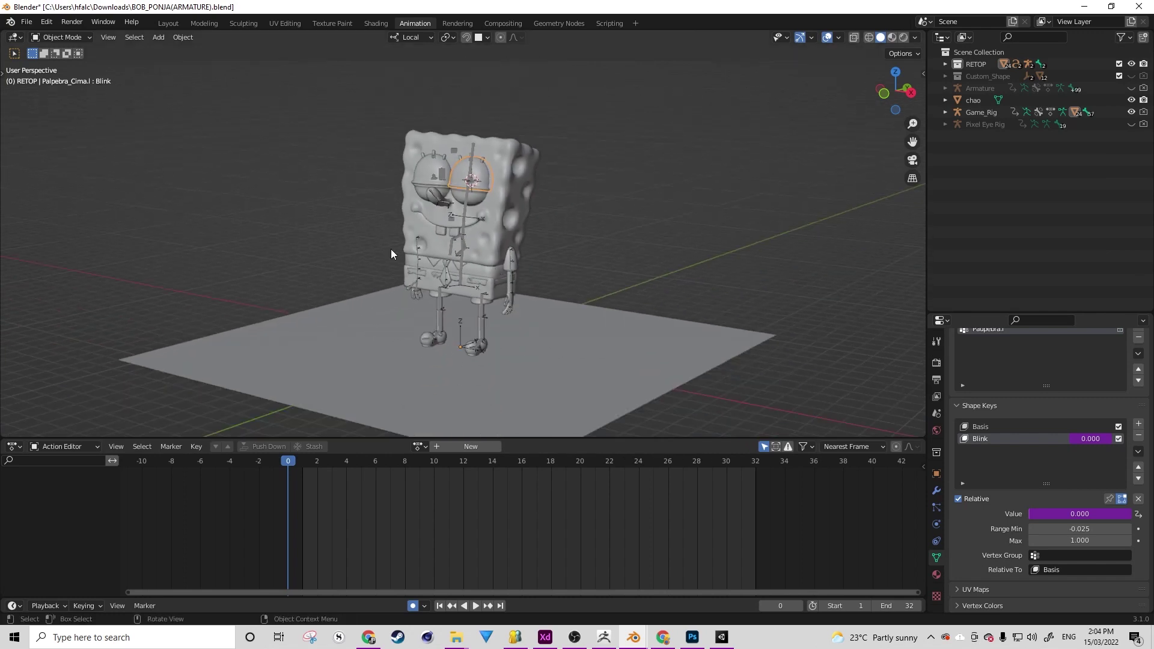
scroll(470, 218, "up", 3)
middle_click_drag(492, 235, 450, 233)
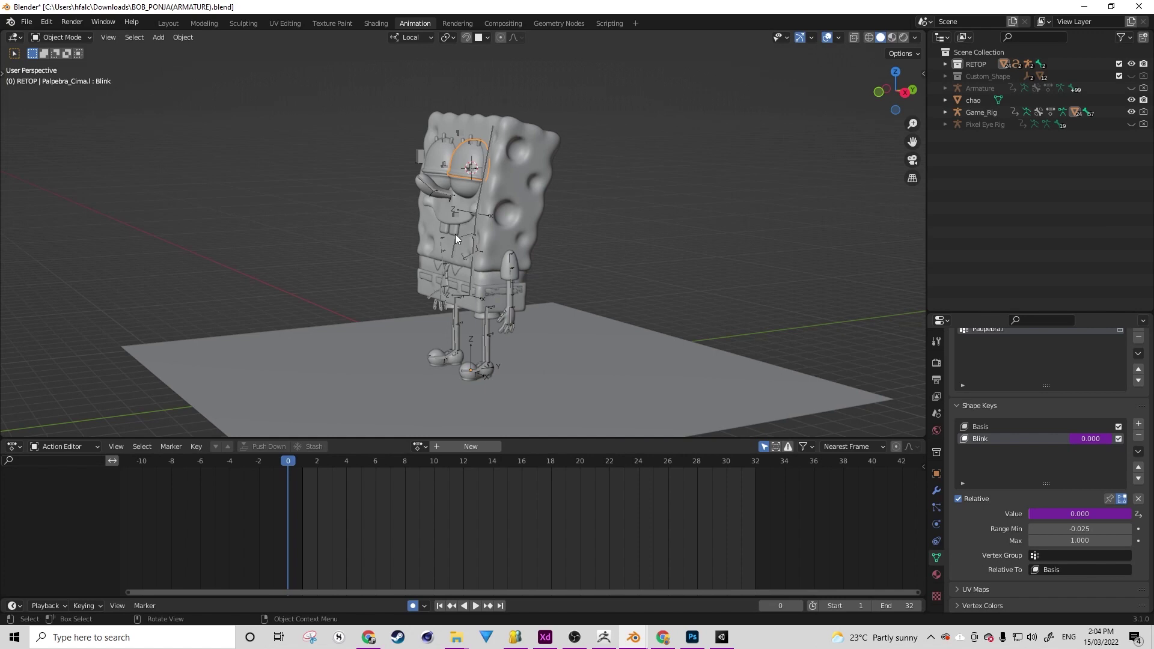
middle_click_drag(456, 233, 469, 233)
scroll(509, 203, "up", 3)
scroll(511, 247, "down", 4)
left_click(839, 37)
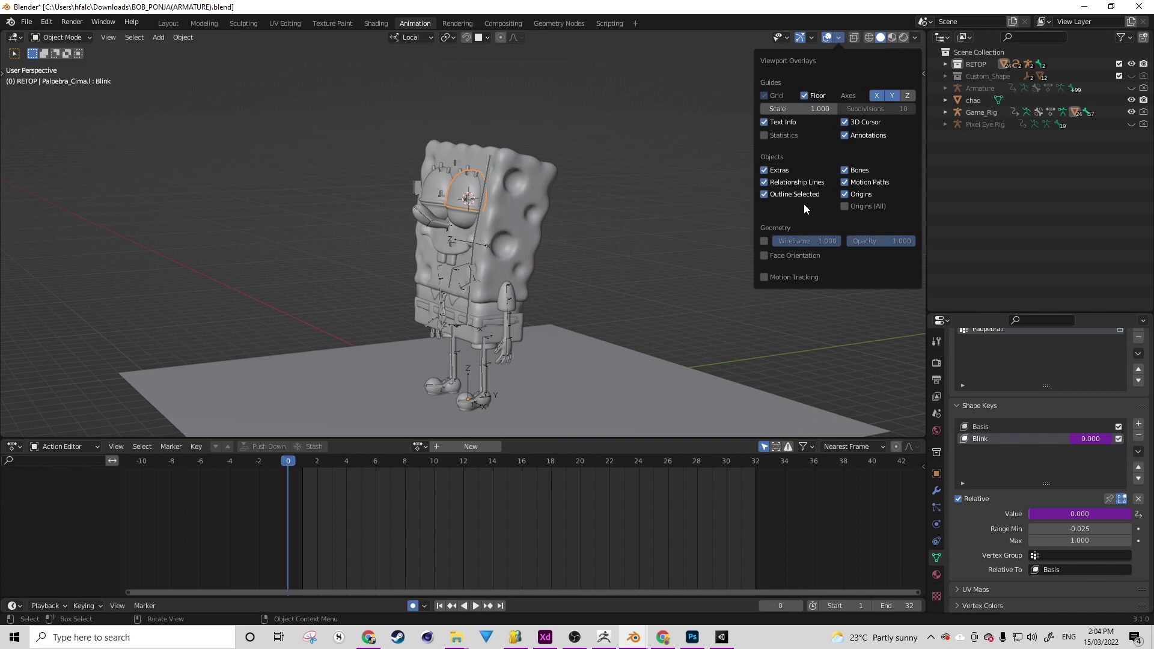
left_click(763, 134)
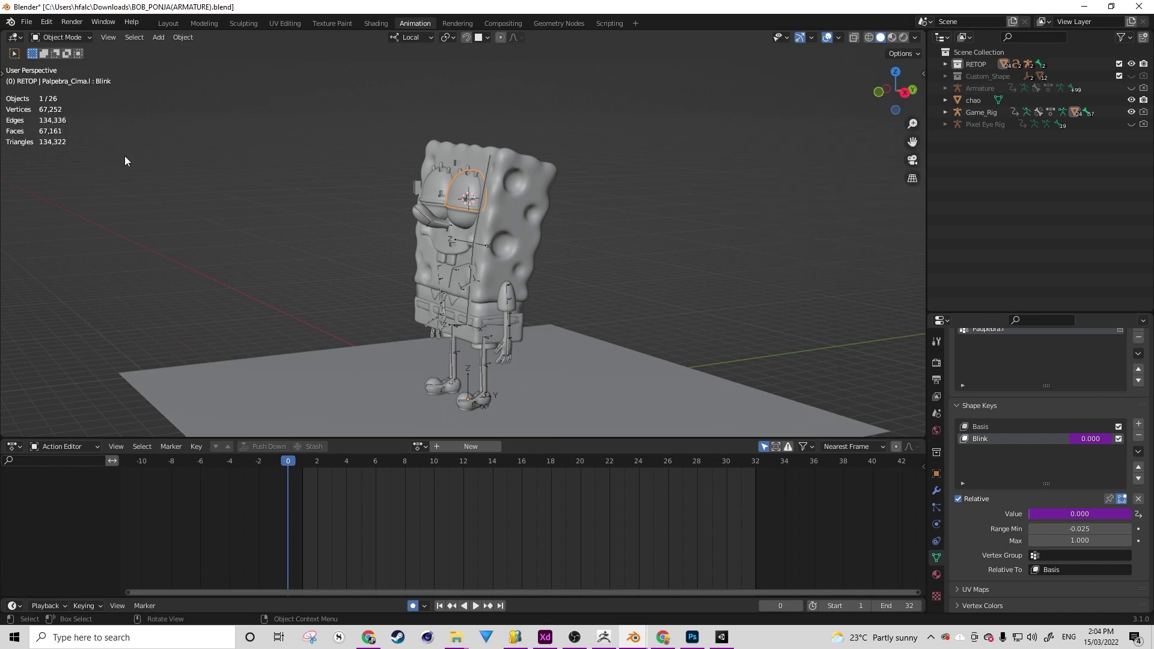
Select the head mesh Cabeça(GAME_REMAKE) and examine its polygon statistics and topology in Edit Mode
middle_click_drag(392, 196, 26, 141)
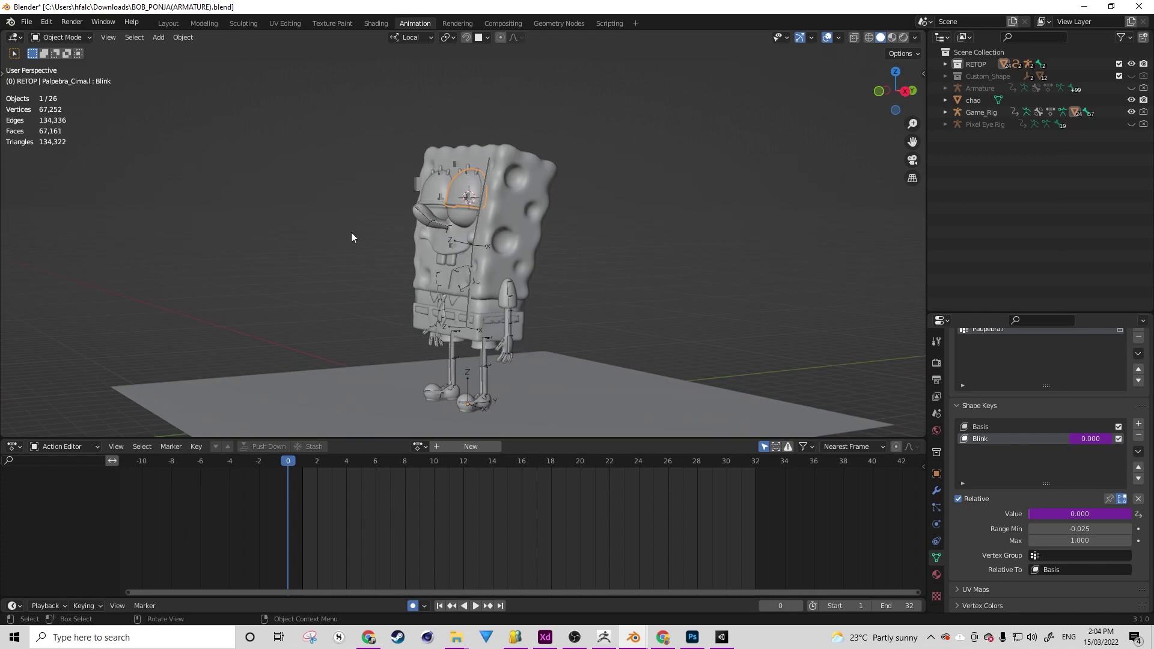
middle_click_drag(393, 242, 425, 246)
scroll(511, 208, "up", 3)
scroll(508, 246, "up", 3)
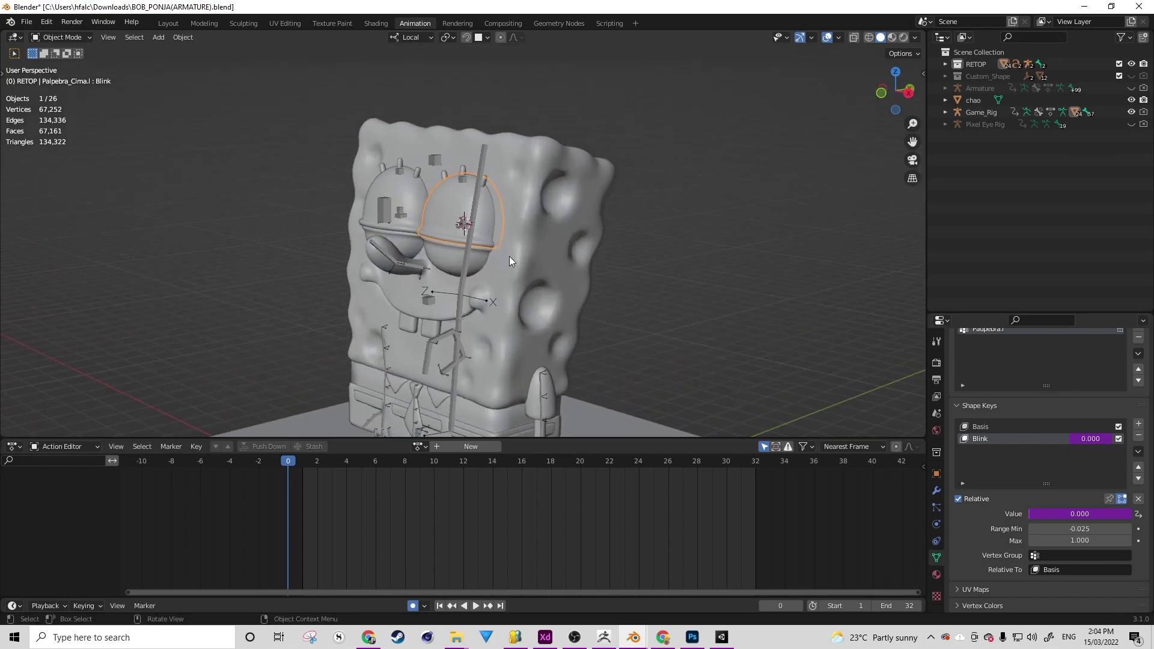
left_click(529, 221)
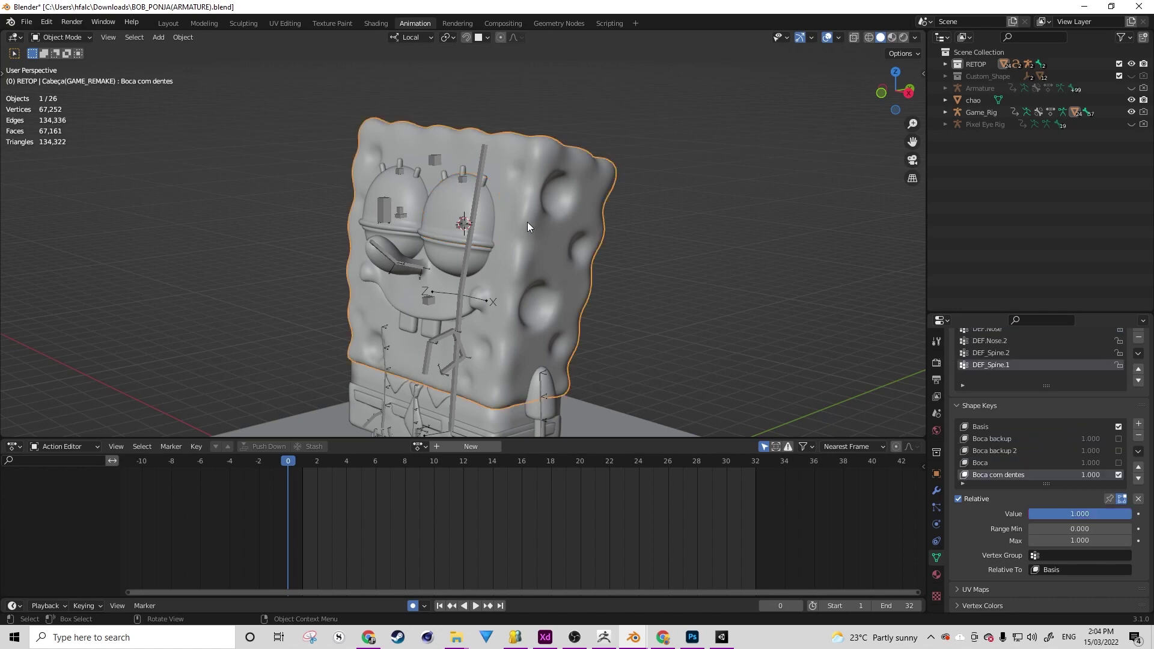
mouse_move(528, 222)
middle_mouse_down()
mouse_move(643, 210)
mouse_move(561, 225)
mouse_move(370, 226)
mouse_move(320, 247)
mouse_move(481, 240)
mouse_move(503, 210)
mouse_move(549, 218)
mouse_move(549, 236)
mouse_move(539, 218)
middle_mouse_up()
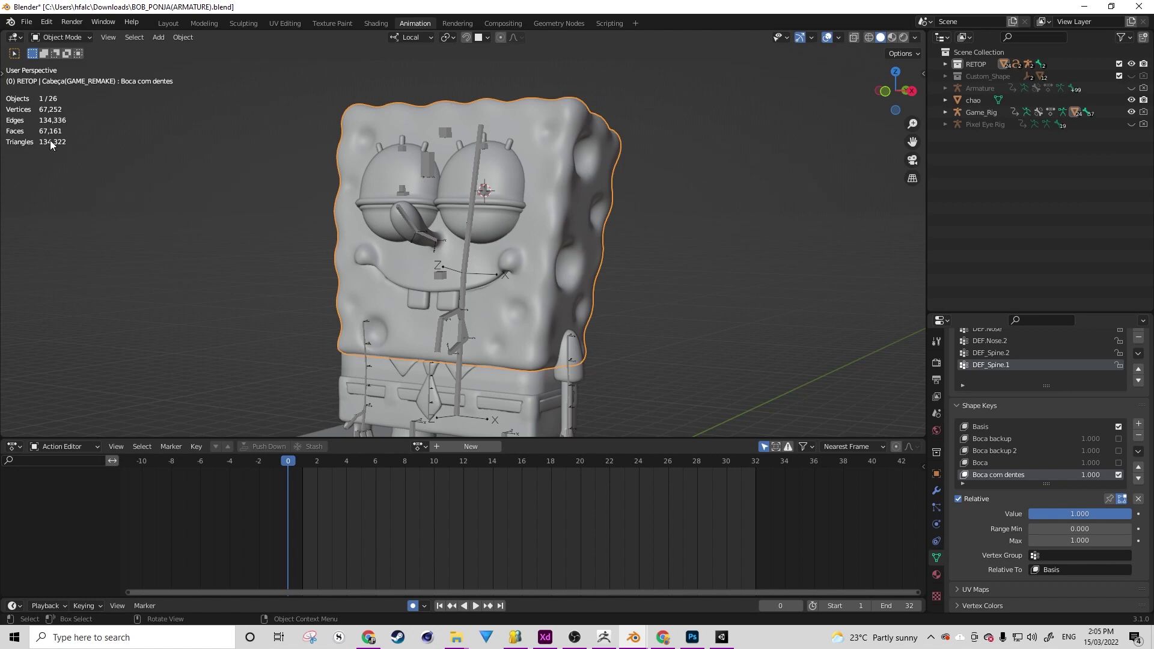
scroll(435, 206, "down", 5)
middle_click_drag(434, 205, 366, 262)
scroll(366, 263, "up", 2)
middle_click_drag(441, 258, 472, 293)
key("Tab")
middle_click_drag(550, 231, 648, 334)
middle_click_drag(518, 295, 252, 283)
middle_click_drag(430, 273, 543, 272)
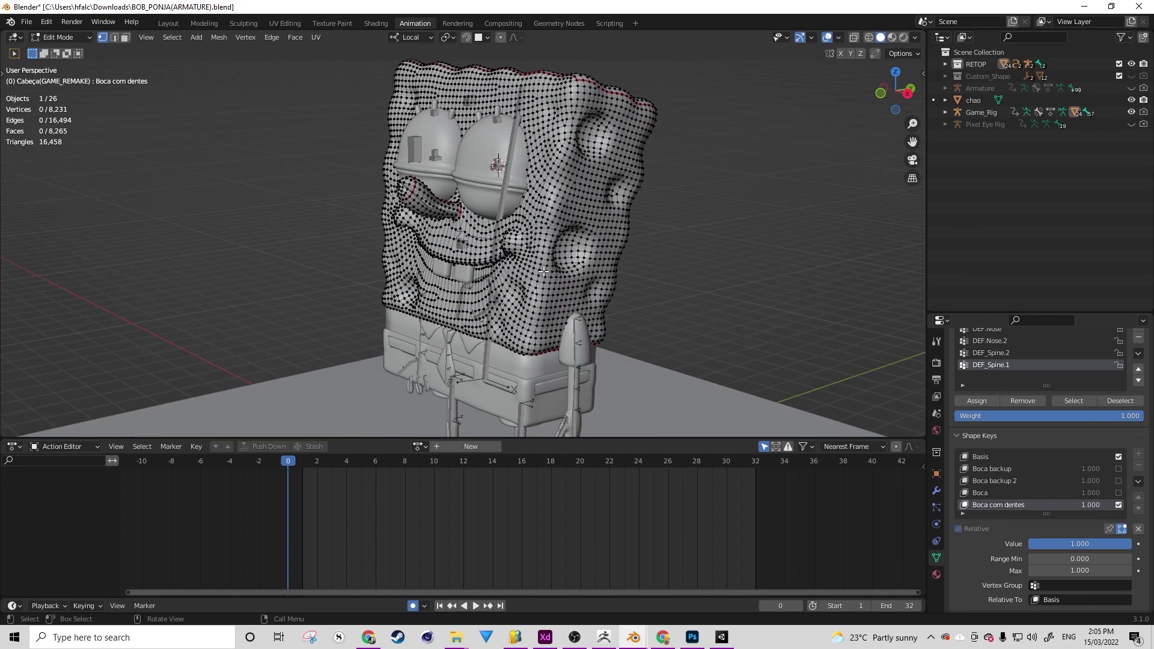
key("Tab")
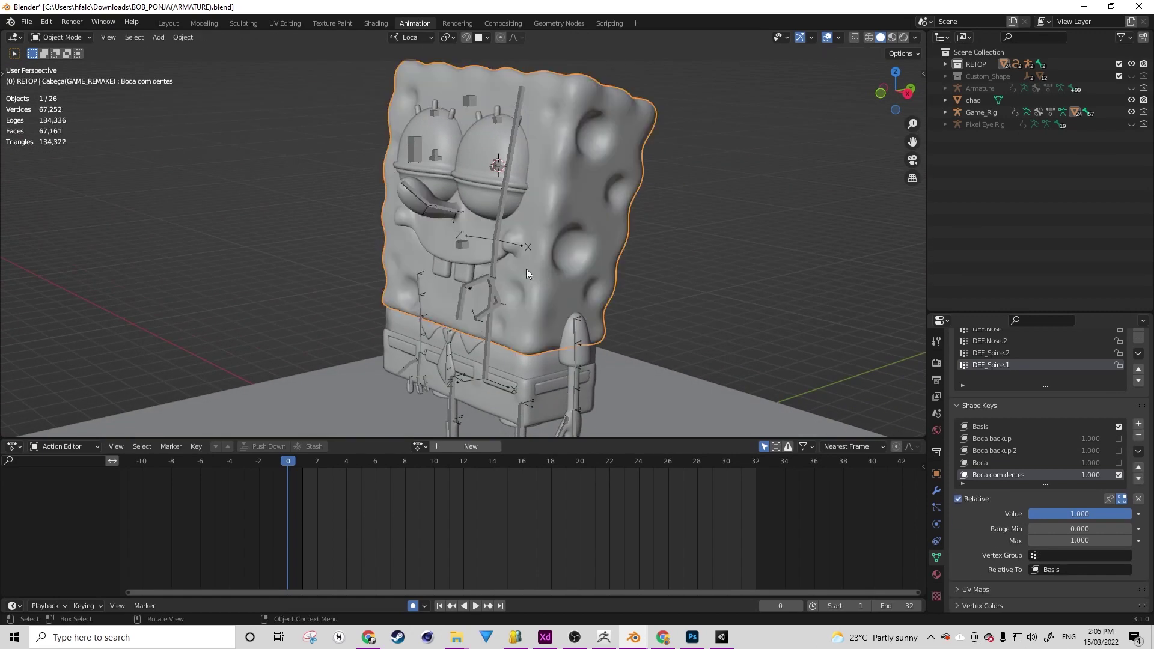
Duplicate the head mesh and place the copy beside the character along the X axis
key("KP_1")
middle_click_drag(579, 225, 607, 258)
scroll(558, 269, "down", 3)
key("shift+d")
key("x")
key("x")
left_click(811, 242)
middle_click_drag(697, 244, 779, 345)
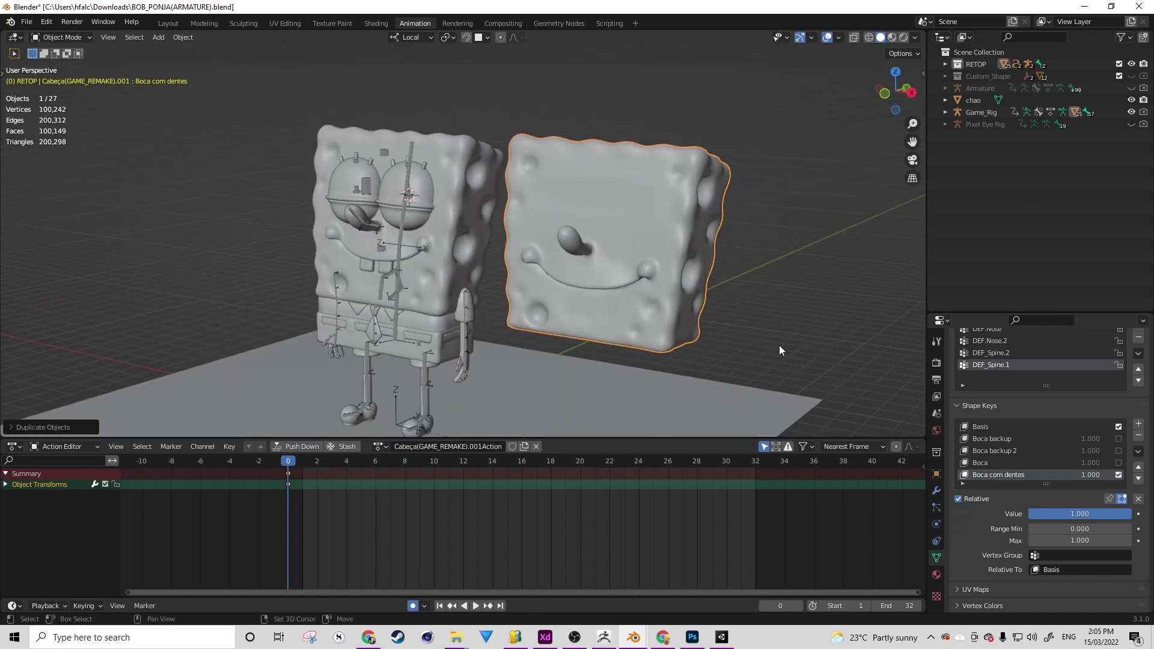
Remove the Armature and Subdivision modifiers from the duplicated head
left_click(935, 490)
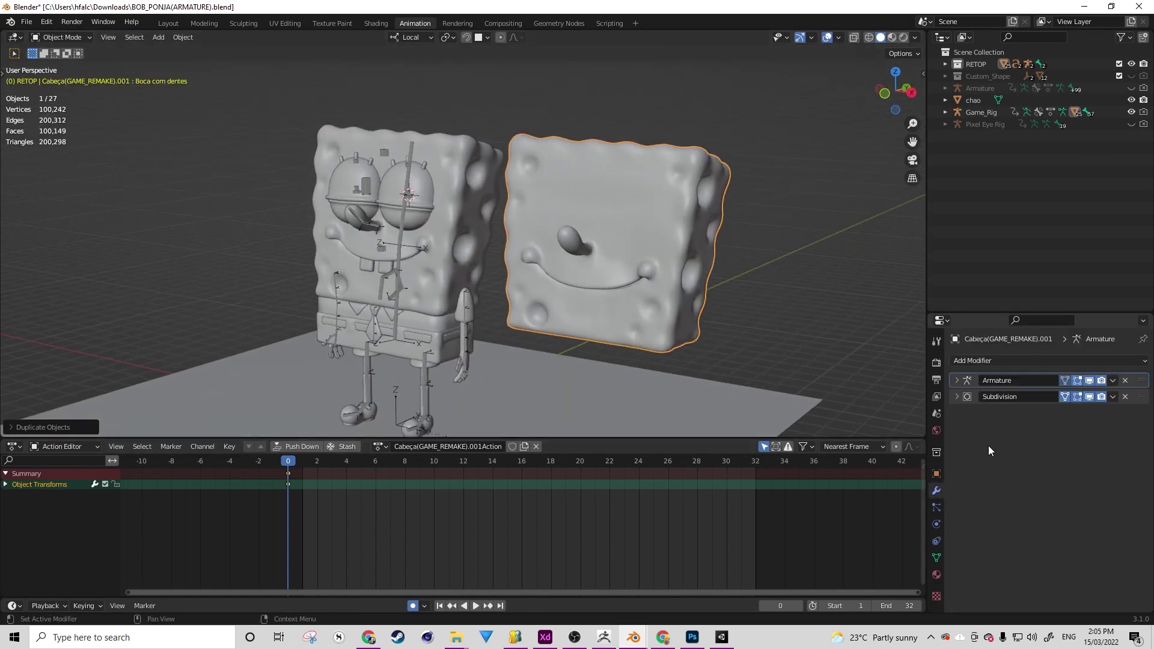
left_click(1125, 380)
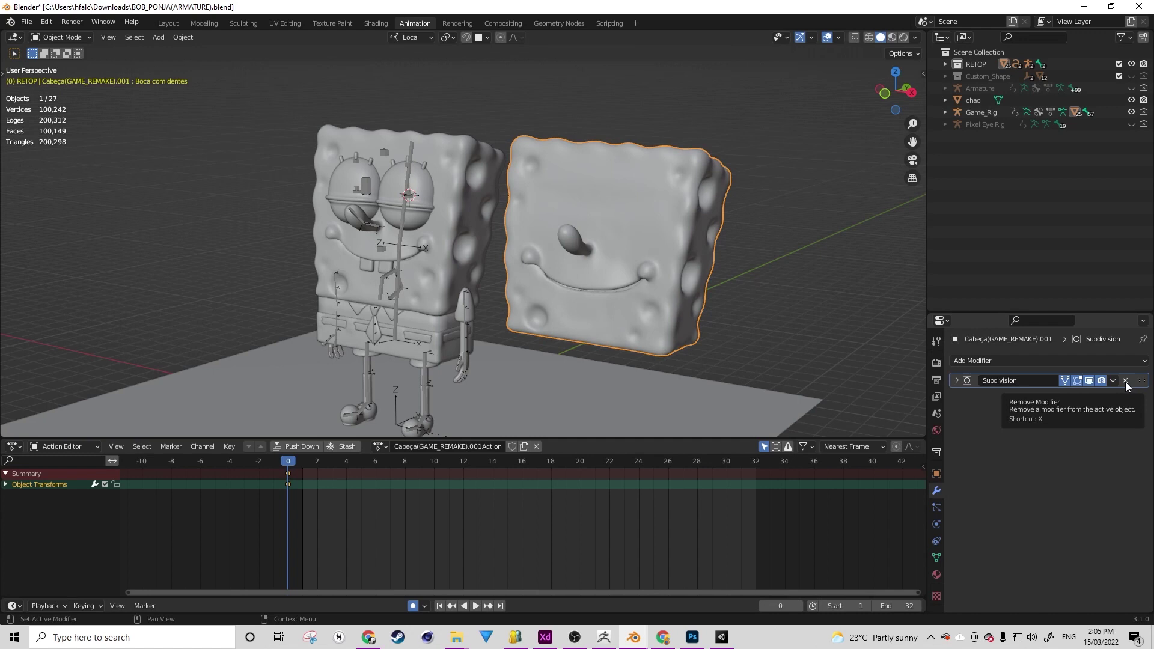
left_click(1124, 381)
key("ctrl+z")
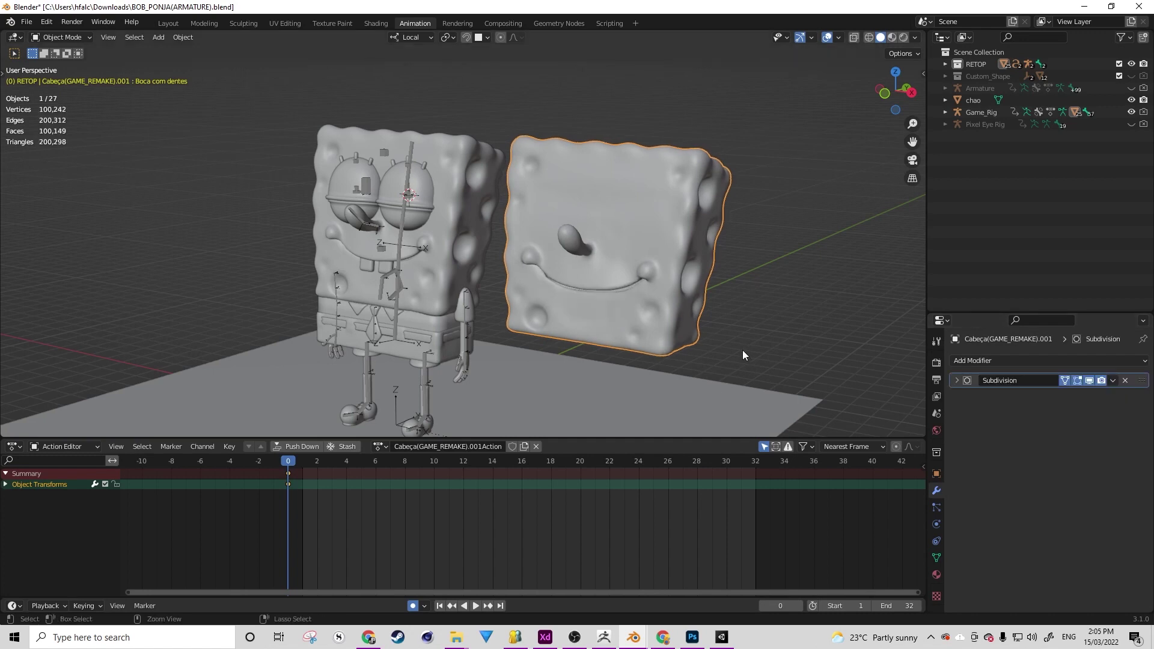
left_click(1125, 380)
Examine the topology of the duplicated head in Edit Mode, especially around the mouth and nose
middle_click_drag(684, 348, 640, 329)
scroll(576, 297, "up", 3)
key("Tab")
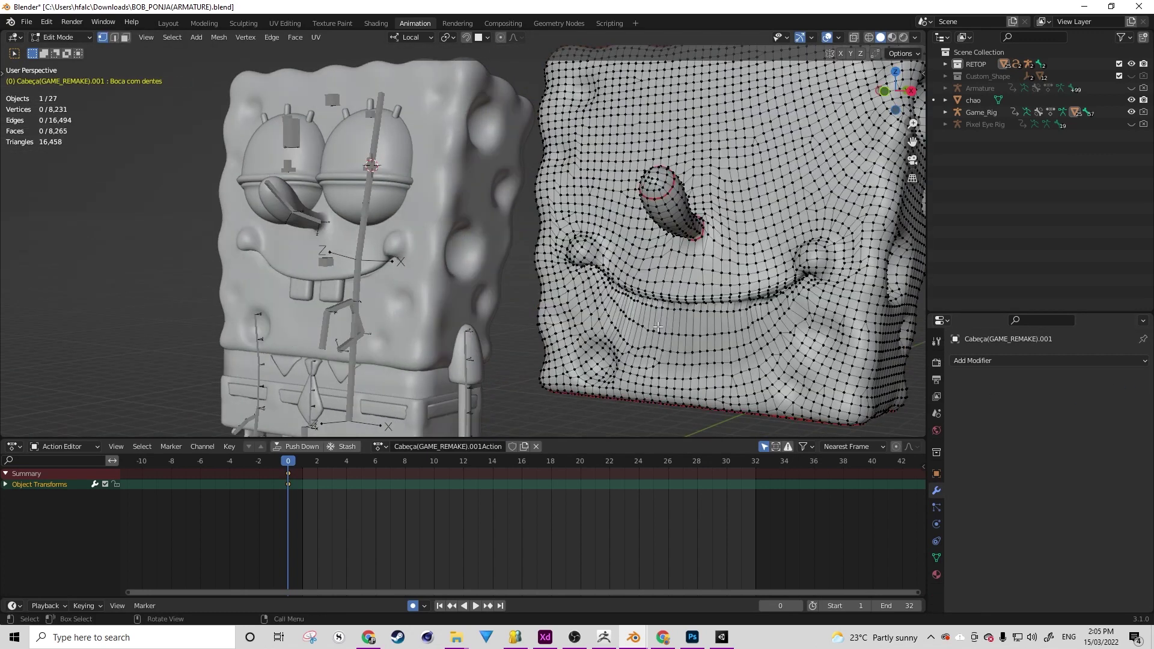
key("Tab")
left_click(449, 307)
key("Tab")
key("Tab")
left_click(690, 335)
key("Tab")
middle_click_drag(661, 270, 577, 259)
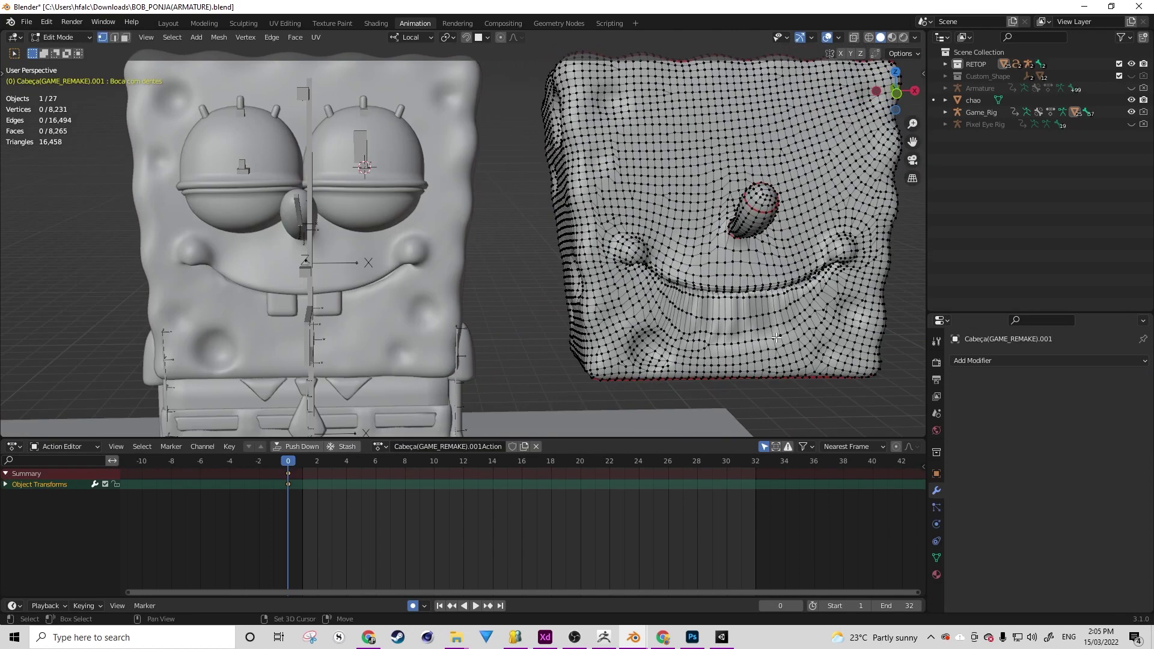
scroll(574, 244, "up", 2)
middle_click_drag(676, 354, 630, 319)
scroll(662, 340, "down", 2)
Add a Decimate modifier to the duplicated head and set its Collapse ratio to 0.1494
left_click(983, 361)
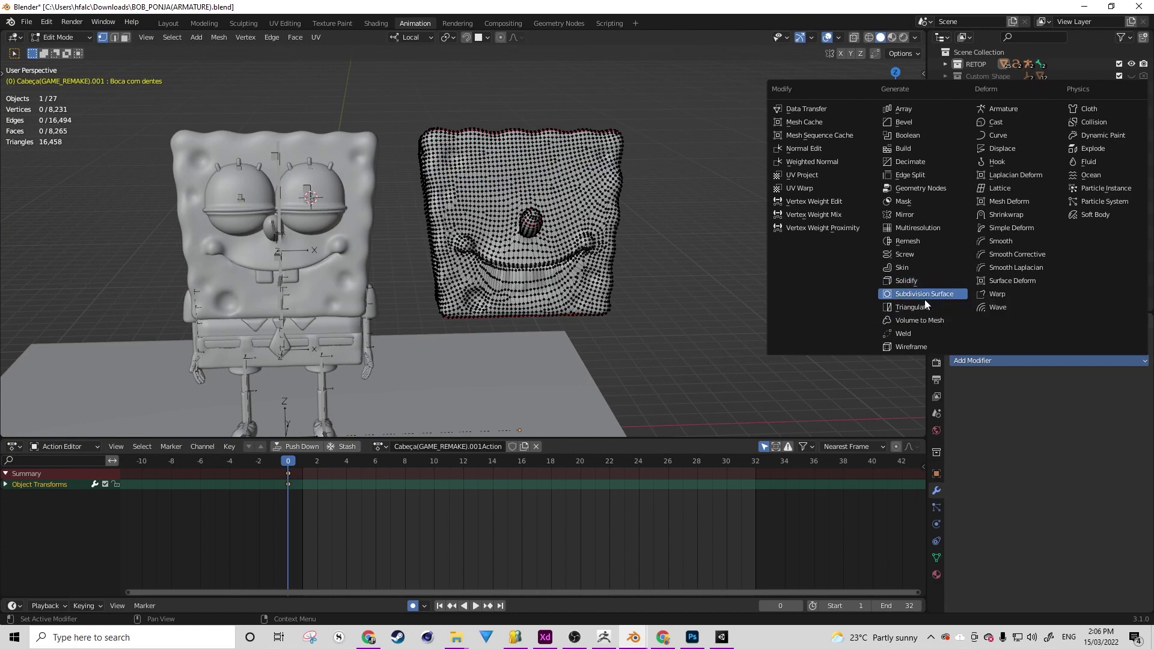
left_click(912, 161)
left_click_drag(1112, 413, 1060, 413)
key("Tab")
Compare the decimated head with the original from the front, side and back, checking the surface detail
middle_click_drag(661, 298, 246, 303)
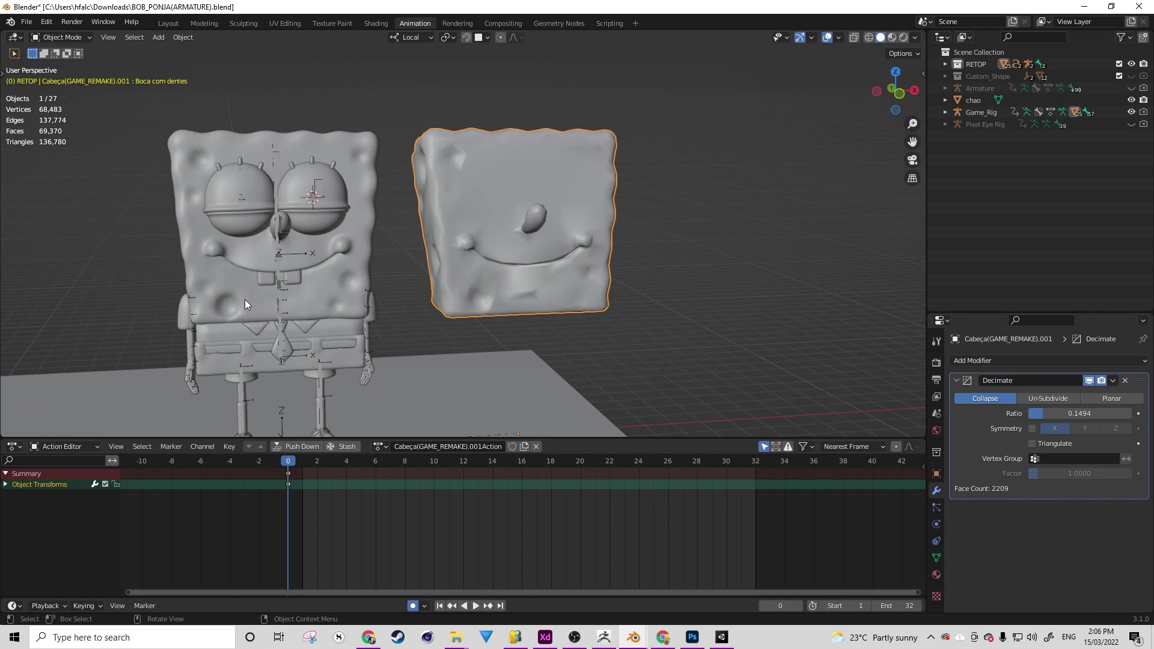
middle_click_drag(359, 277, 501, 294)
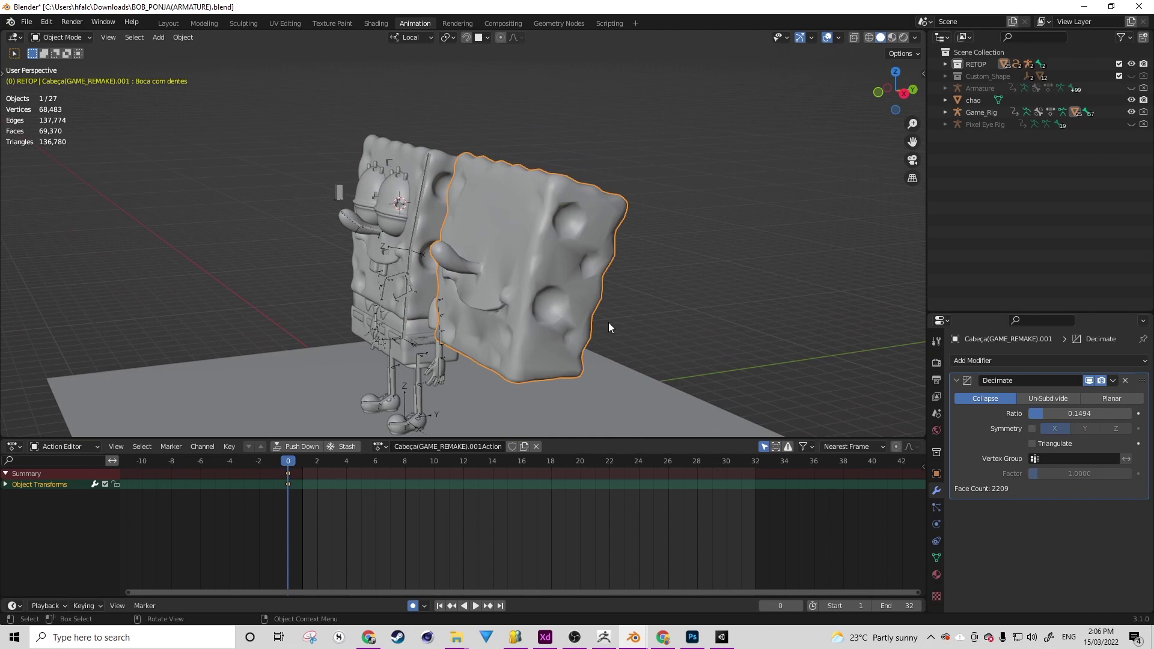
middle_click_drag(607, 327, 554, 246)
scroll(641, 313, "up", 2)
scroll(640, 312, "up", 1)
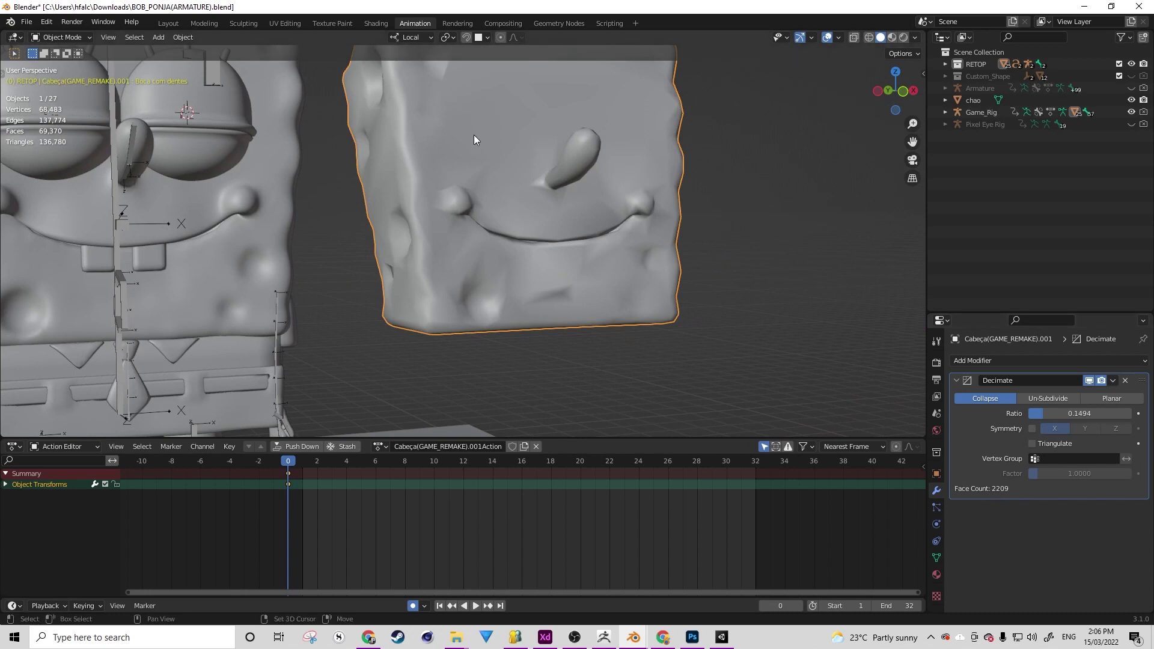
middle_click_drag(300, 90, 381, 200, "shift")
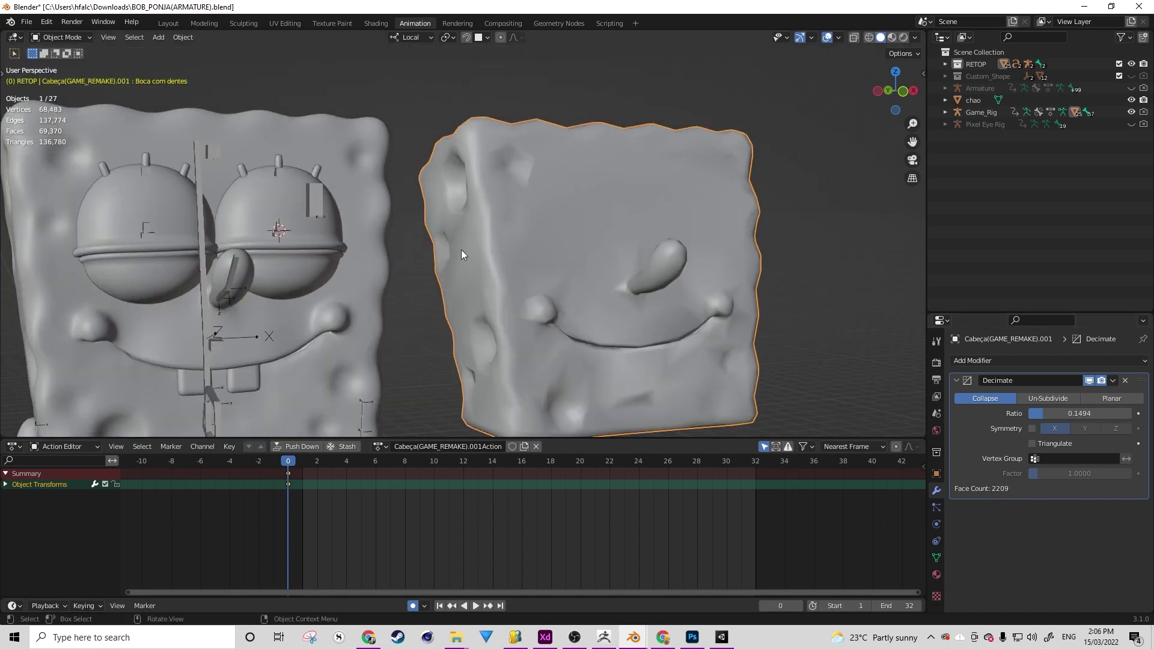
scroll(524, 290, "down", 5)
middle_click_drag(561, 272, 410, 210)
scroll(410, 210, "up", 4)
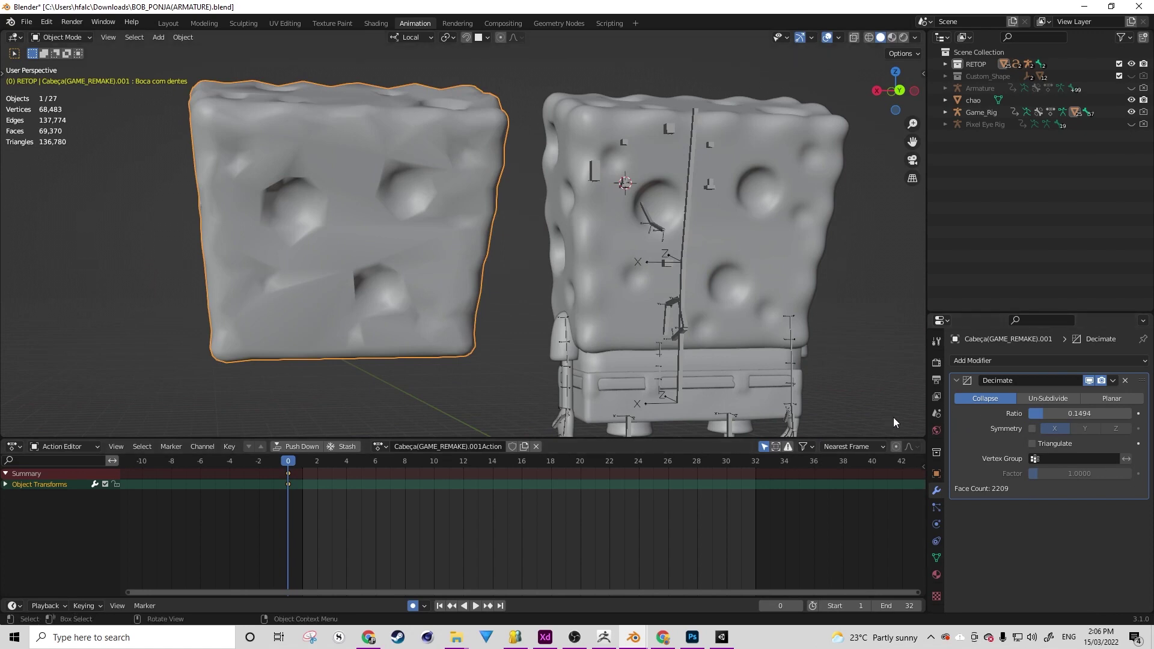
Delete the decimated duplicate of the head
middle_click_drag(437, 308, 650, 330)
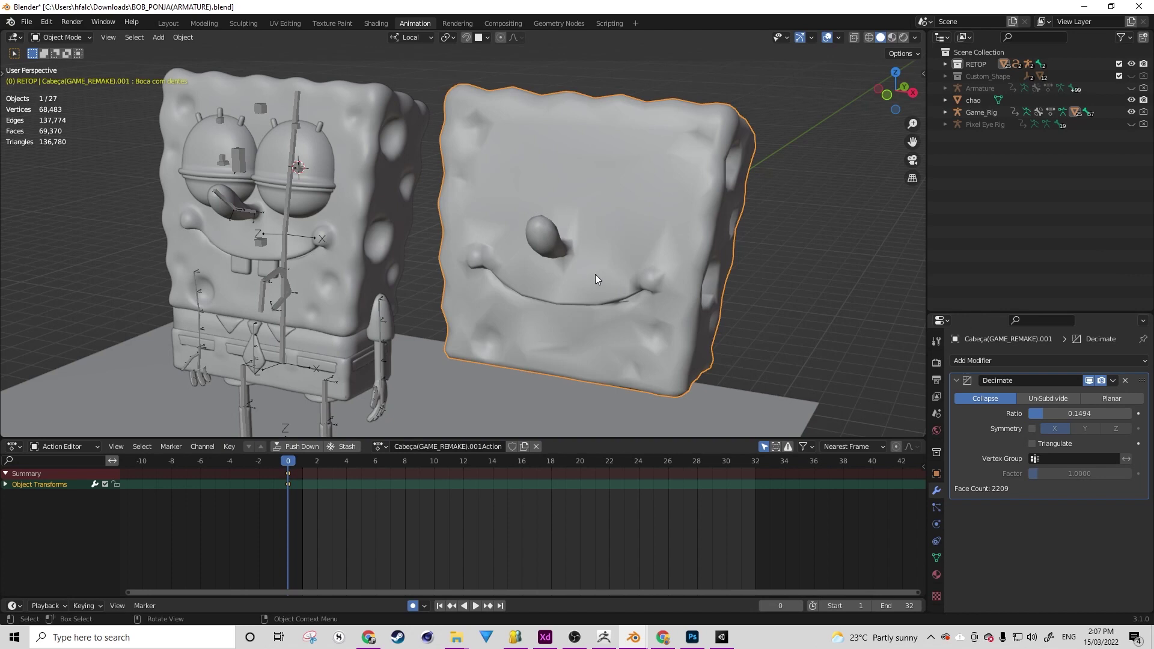
scroll(594, 274, "down", 5)
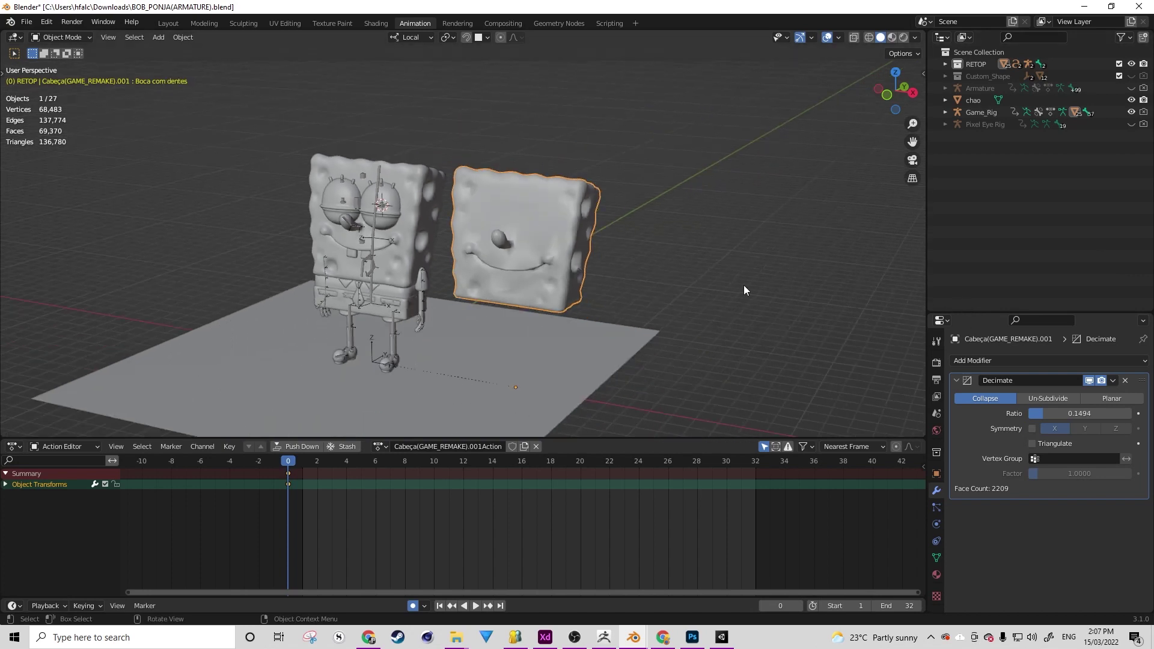
scroll(556, 243, "up", 3)
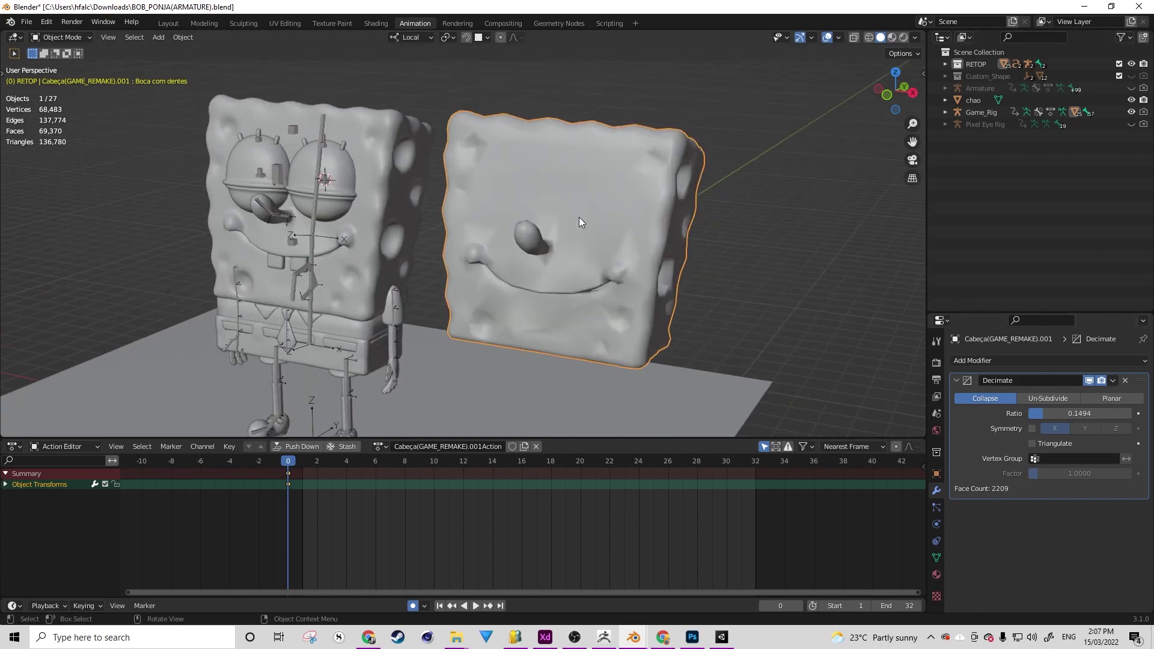
key("Delete")
Examine the eyelids and head as separate objects, and inspect the shape keys of the head and the Palpebra_Baixo.l lower eyelid
middle_click_drag(569, 224, 643, 355)
scroll(768, 323, "up", 6)
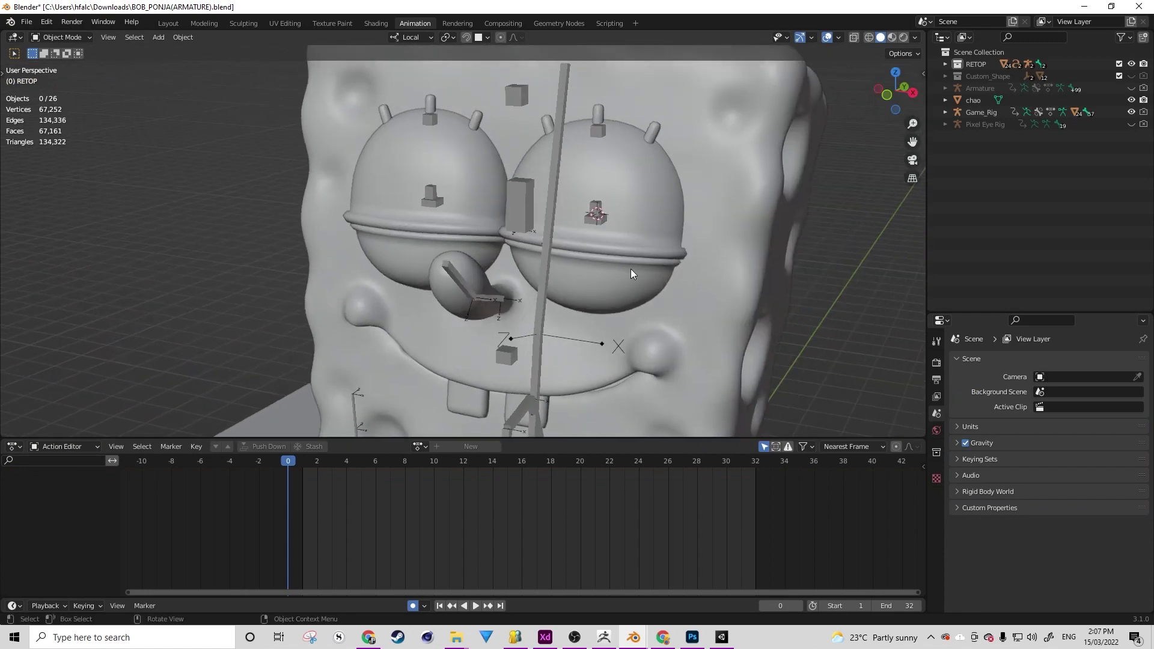
left_click(594, 176)
left_click(417, 255)
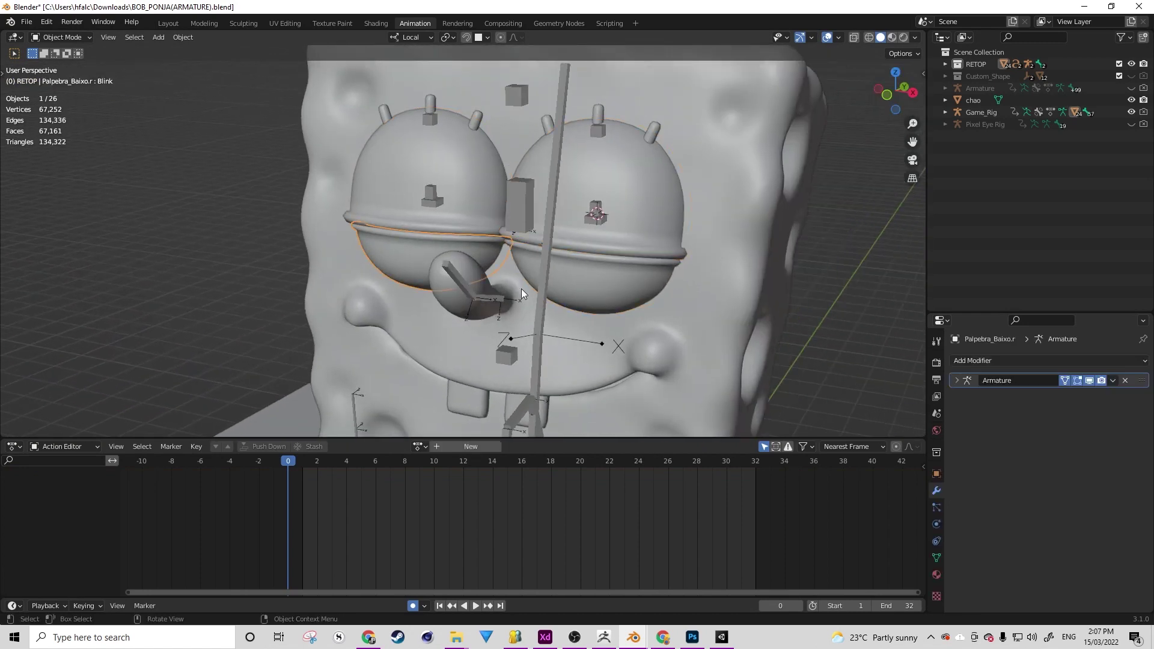
scroll(521, 283, "down", 4)
middle_click_drag(488, 291, 477, 248, "shift")
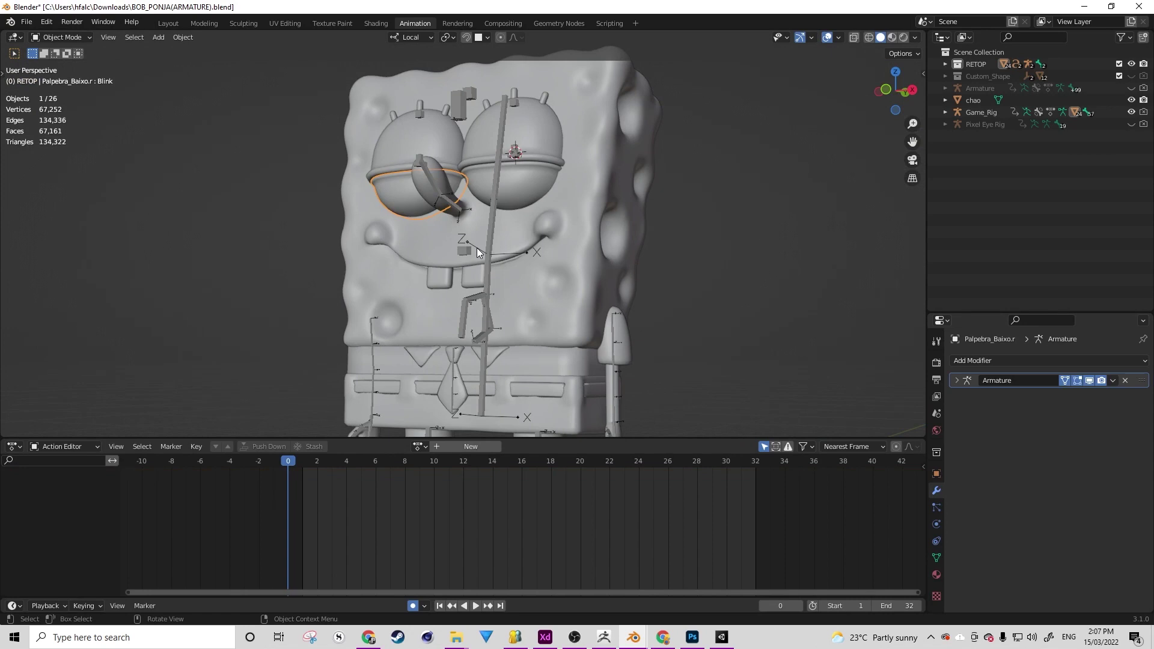
left_click(516, 165)
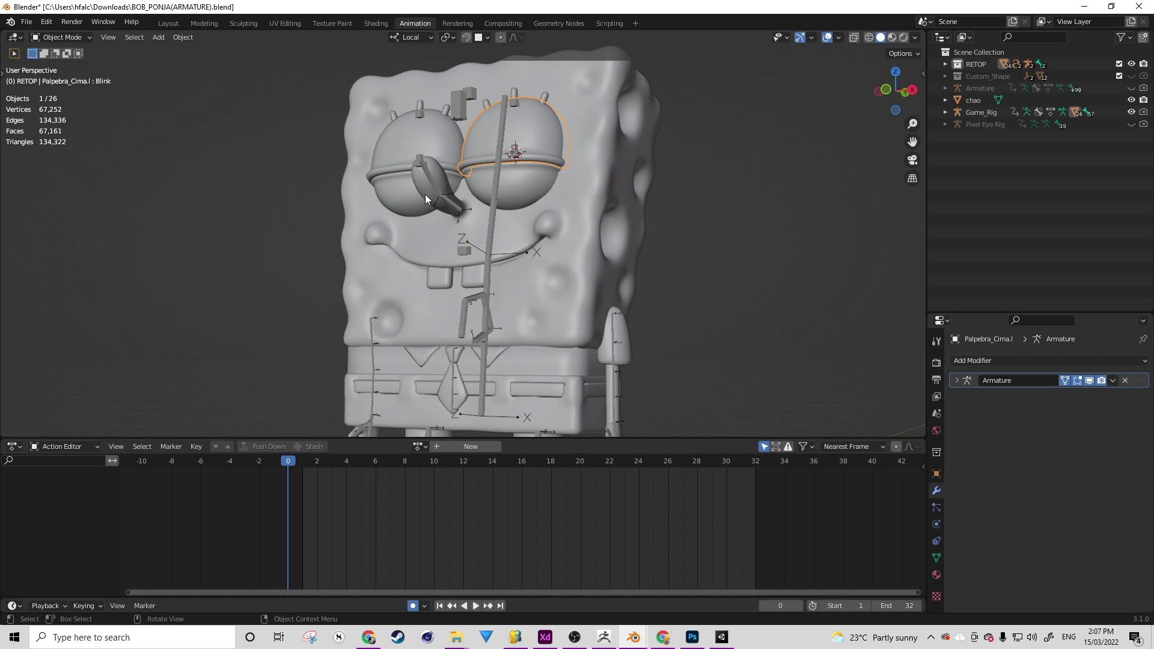
middle_click_drag(429, 270, 507, 294)
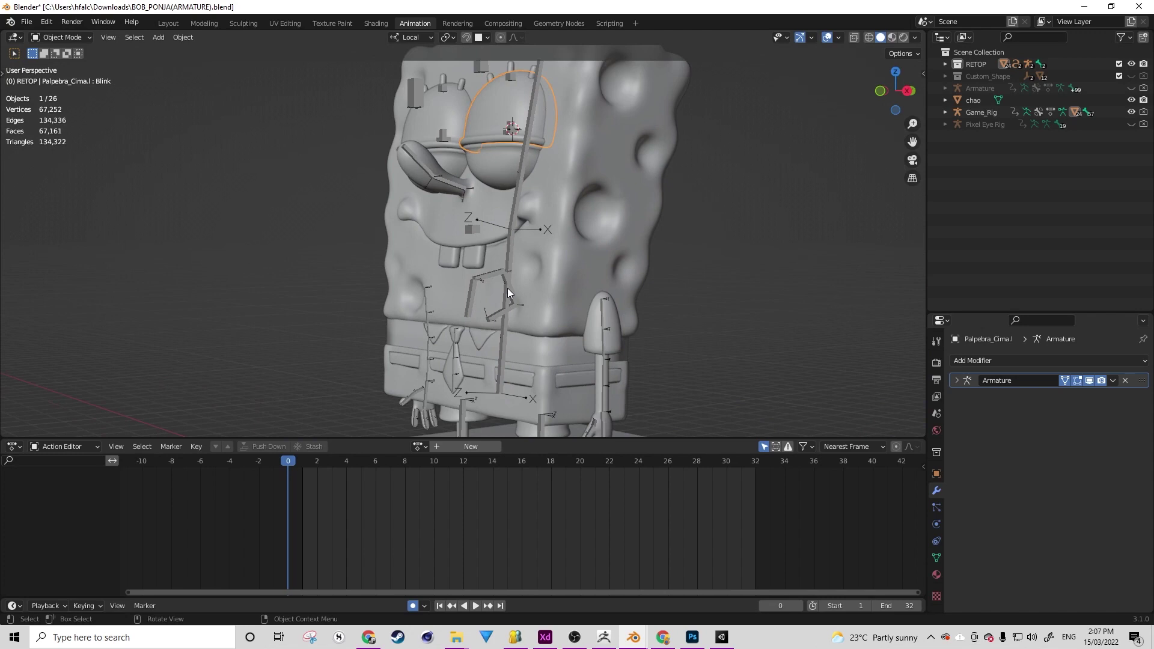
left_click(508, 291)
middle_click_drag(508, 292, 532, 240)
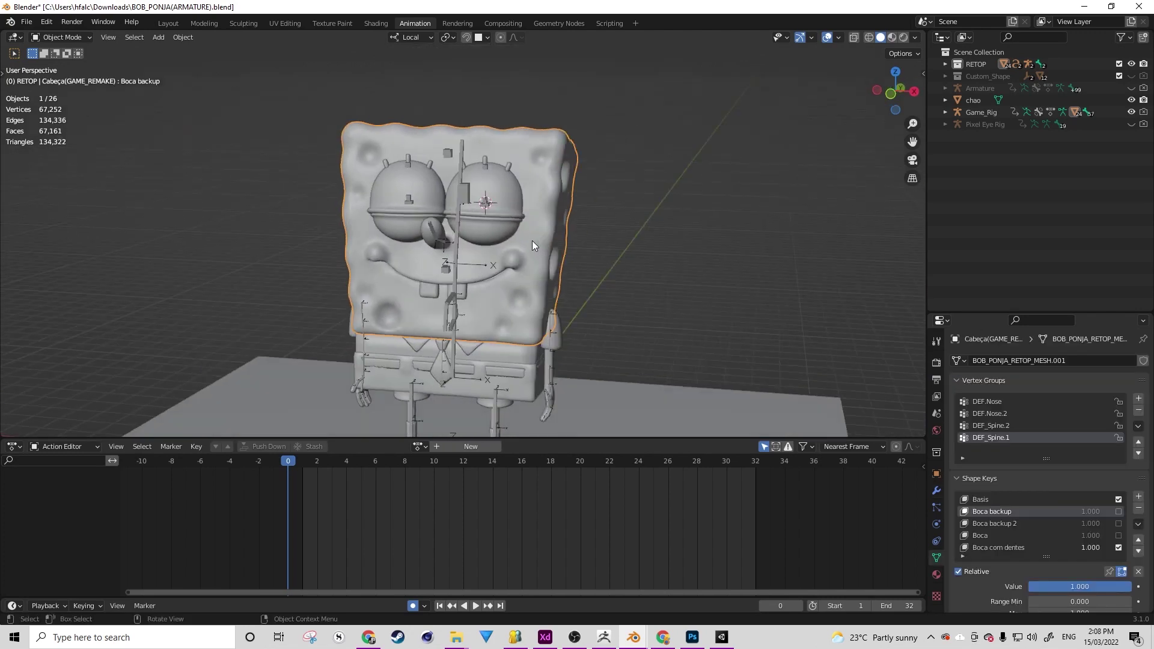
scroll(507, 222, "up", 3)
left_click(507, 222)
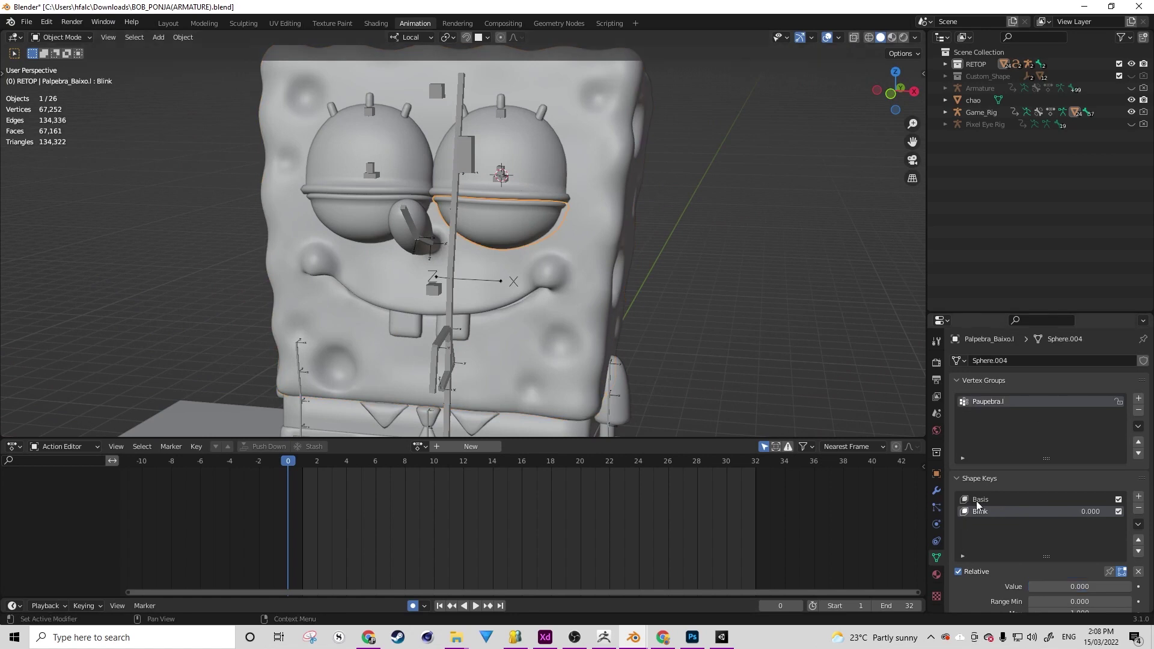
Duplicate the head together with the Palpebra_Cima.l upper eyelid and place the copies beside the original character
left_click(512, 225)
scroll(530, 177, "down", 3)
middle_click_drag(530, 178, 557, 204)
left_click(559, 216, "shift")
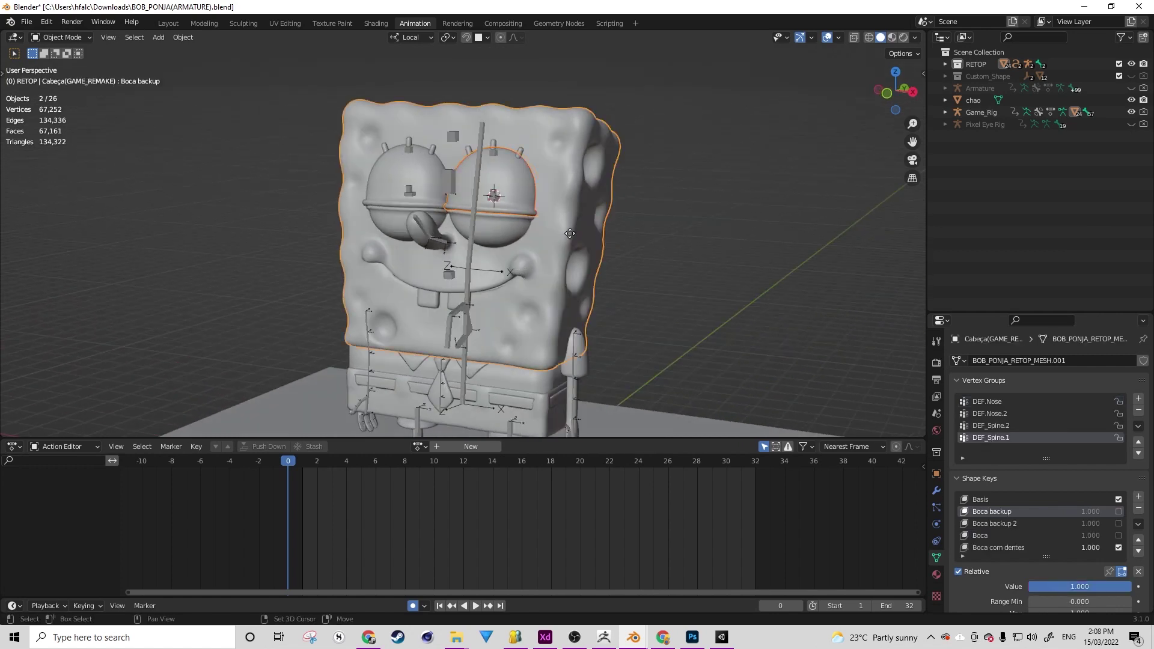
key("shift+d")
left_click(828, 276)
Assign the Game_Blink_Teste action to Game_Rig
middle_click_drag(828, 276, 510, 331)
key("Right")
key("Right")
key("Right")
key("Right")
key("Right")
key("Right")
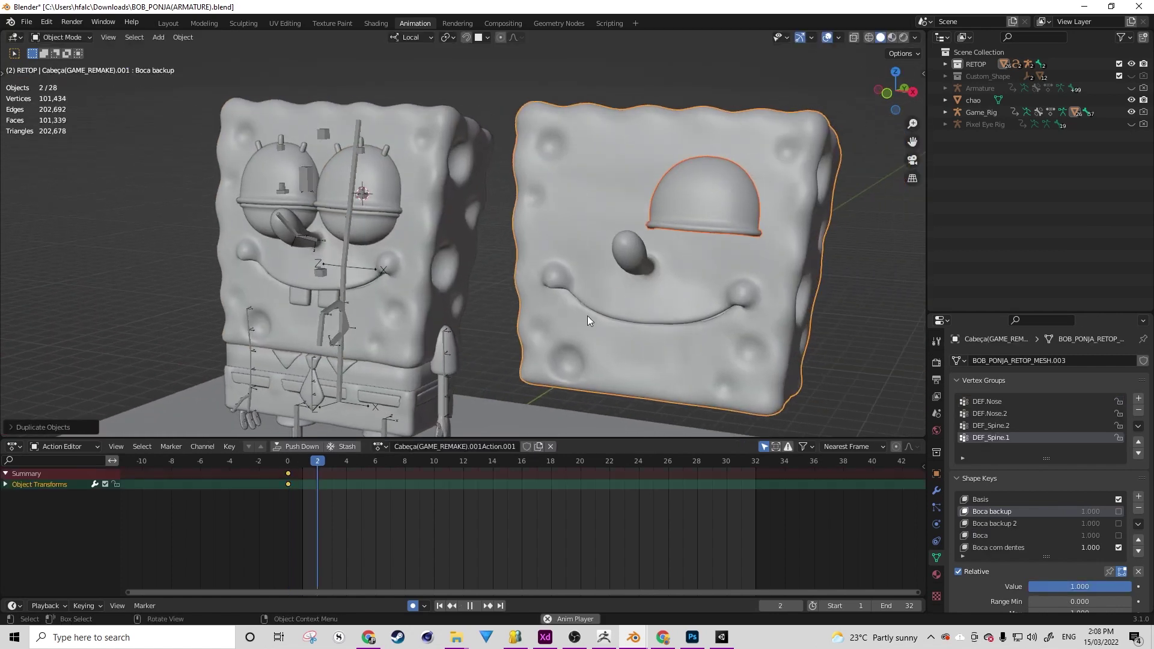
left_click(386, 446)
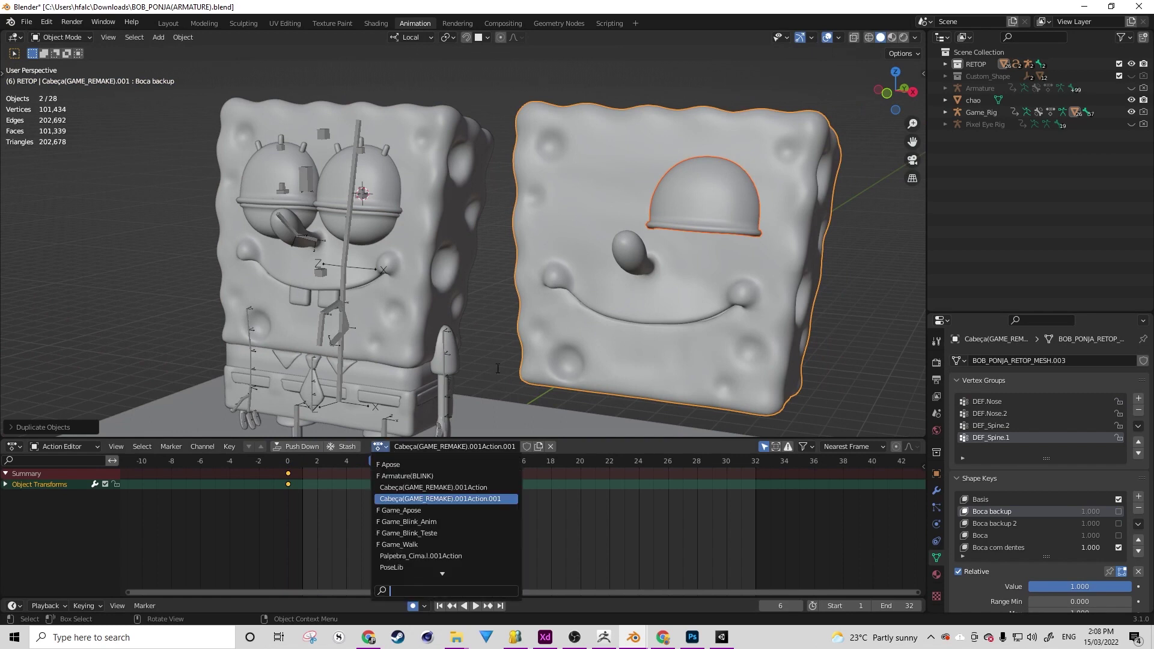
left_click(336, 258)
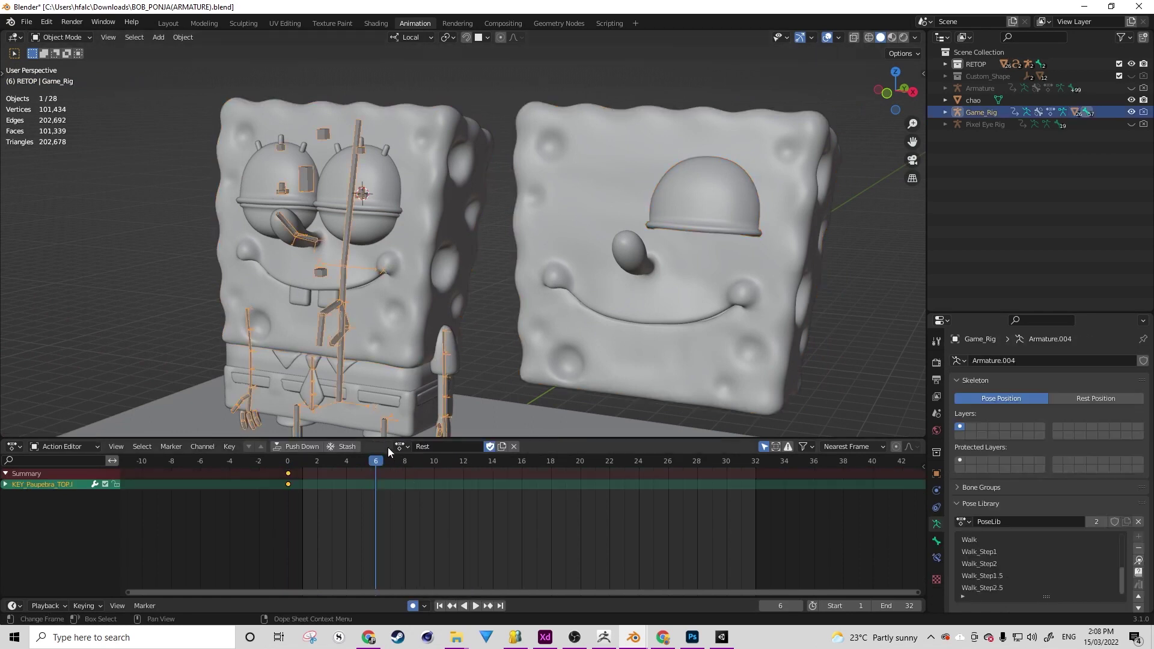
left_click(401, 447)
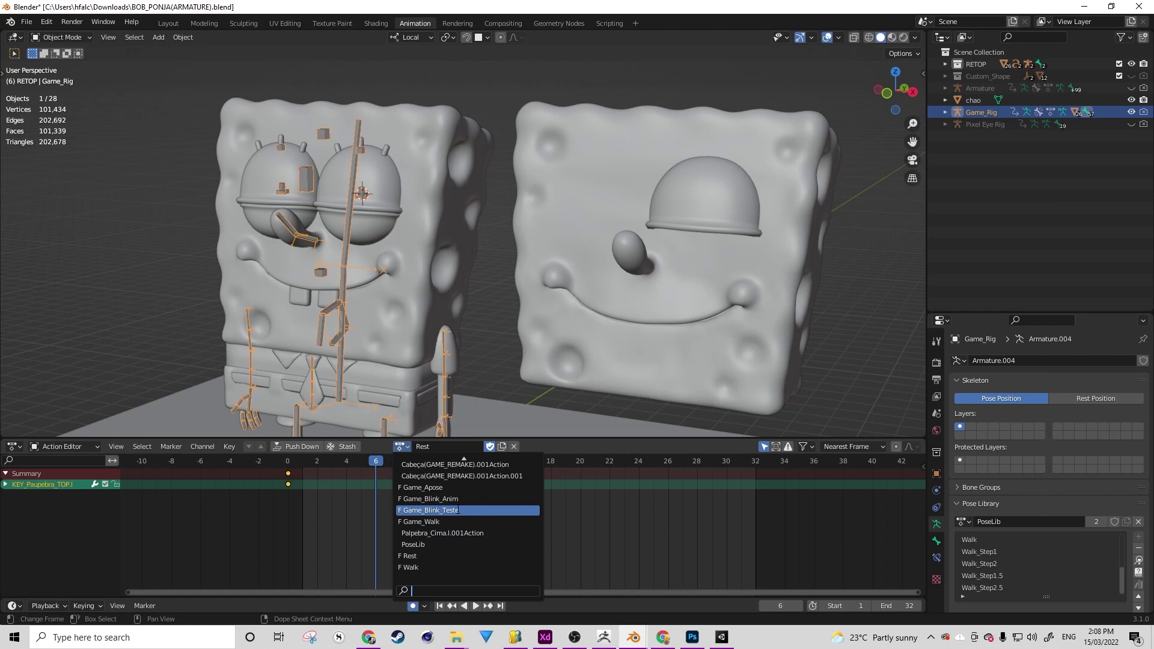
left_click(466, 510)
Play the blink action on the original and duplicated eyelids, and return the timeline to frame 0
key("Right")
key("Right")
key("Right")
key("Right")
key("Right")
key("Right")
key("Right")
key("Right")
key("Right")
key("Right")
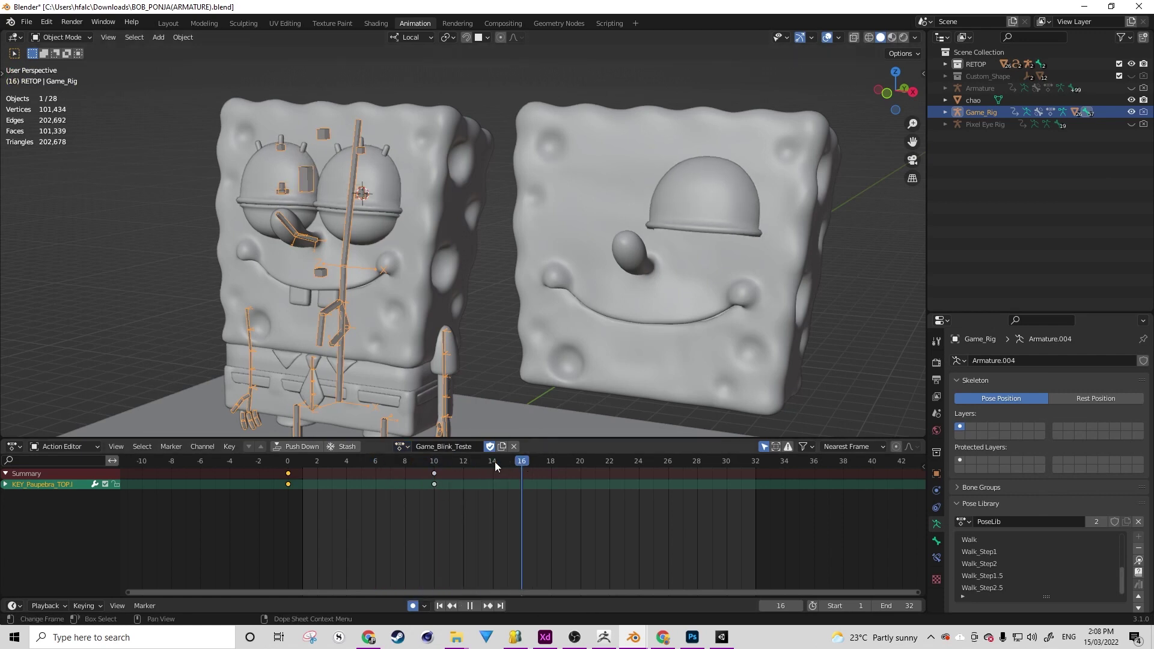
left_click_drag(495, 462, 291, 463)
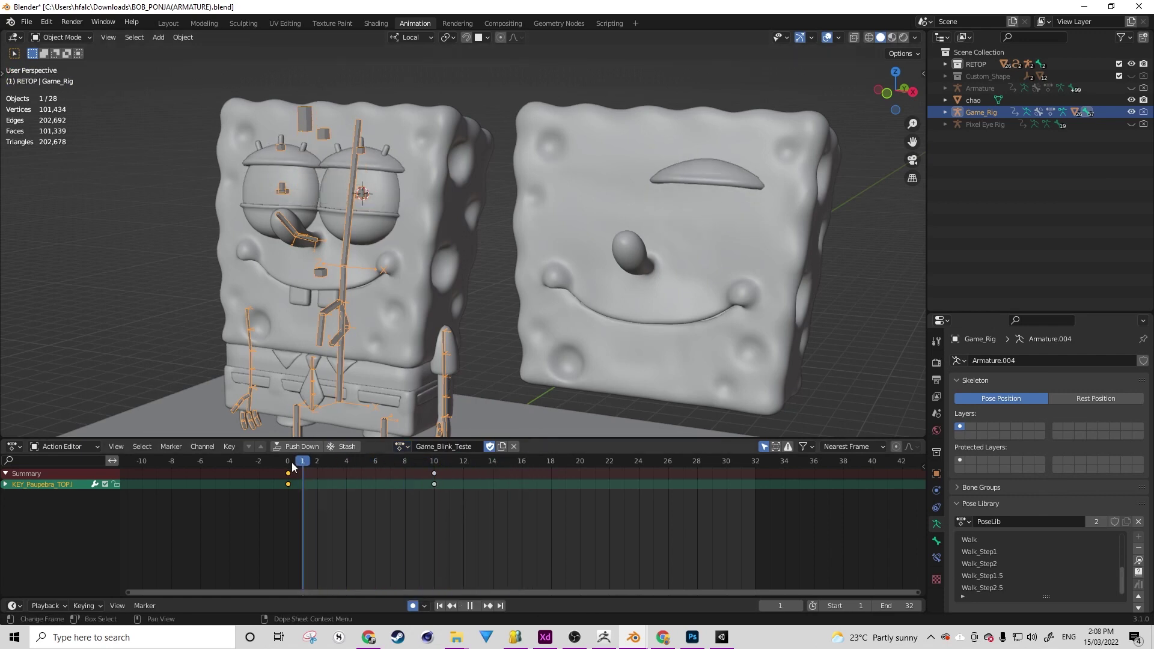
Join the duplicated upper eyelid into the duplicated head
left_click(722, 175)
left_click(704, 239, "shift")
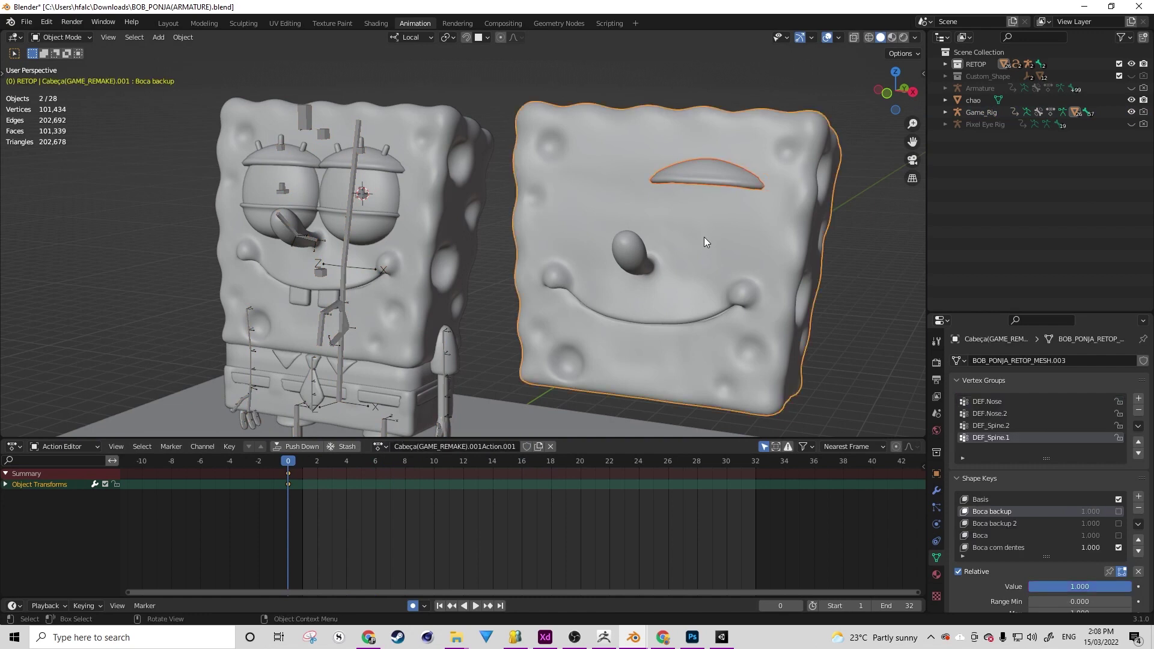
key("ctrl+j")
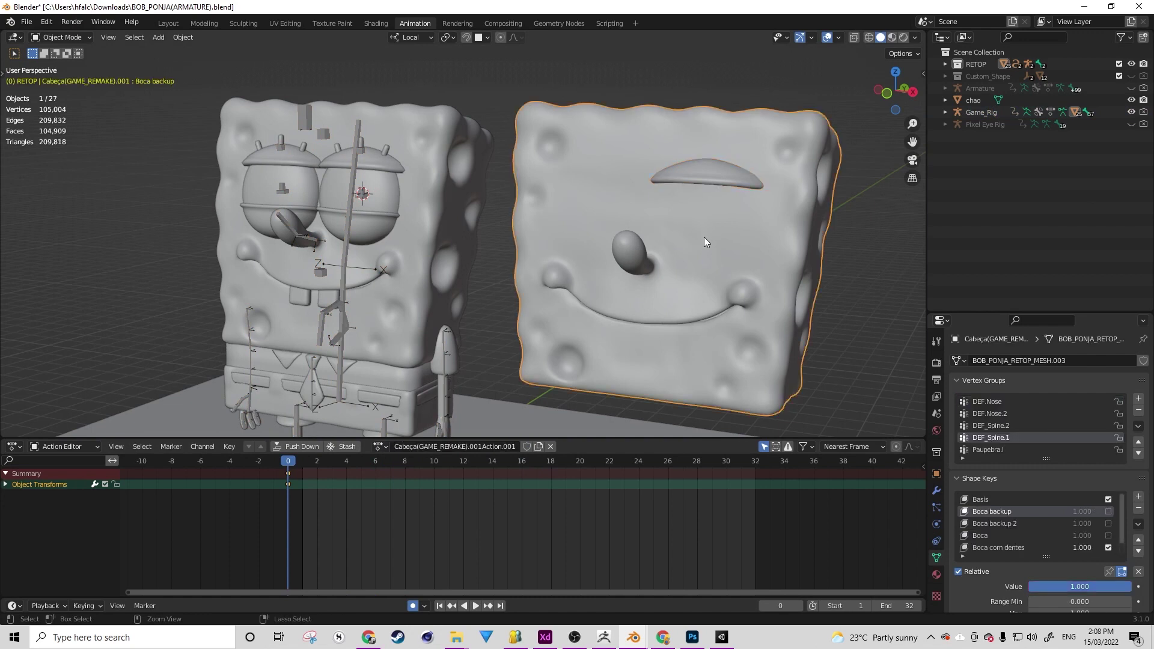
Select the joined head's Blink shape key and play the animation to test whether the eyelid still blinks
scroll(1007, 521, "down", 1)
left_click(996, 547)
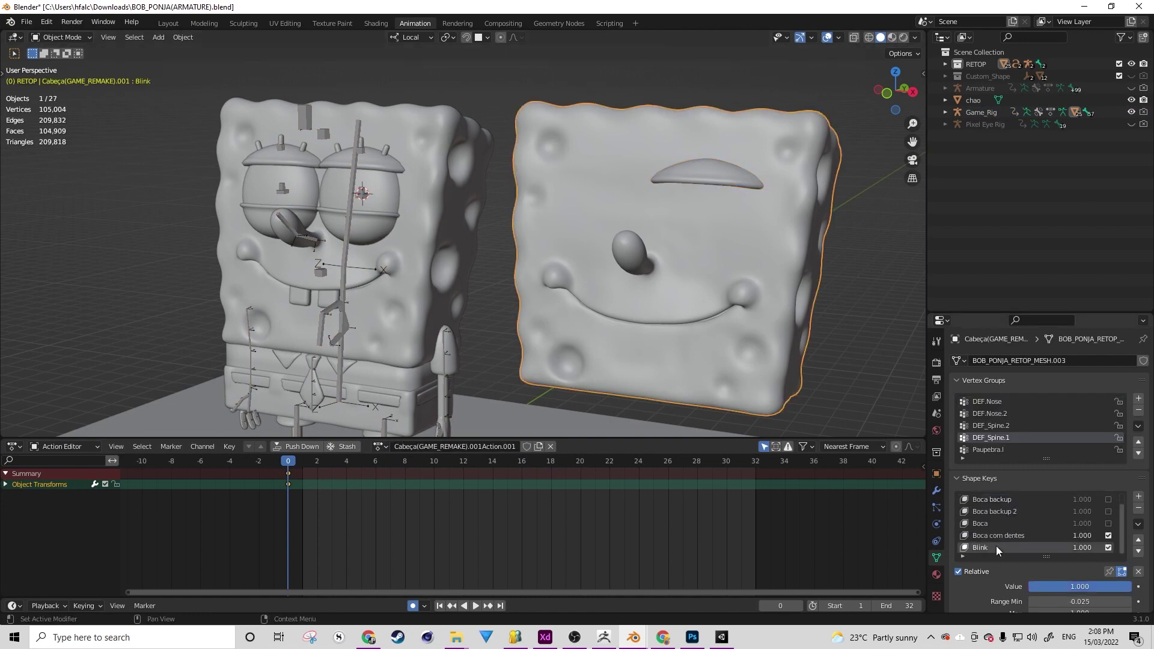
key("space")
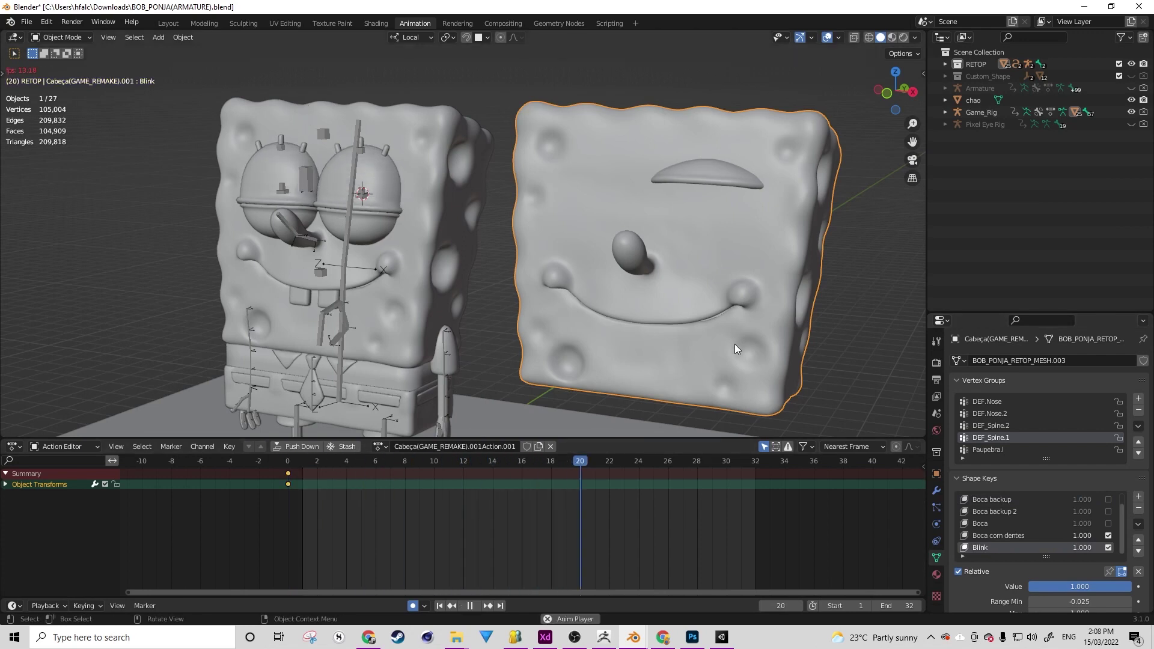
key("space")
left_click(521, 461)
key("Escape")
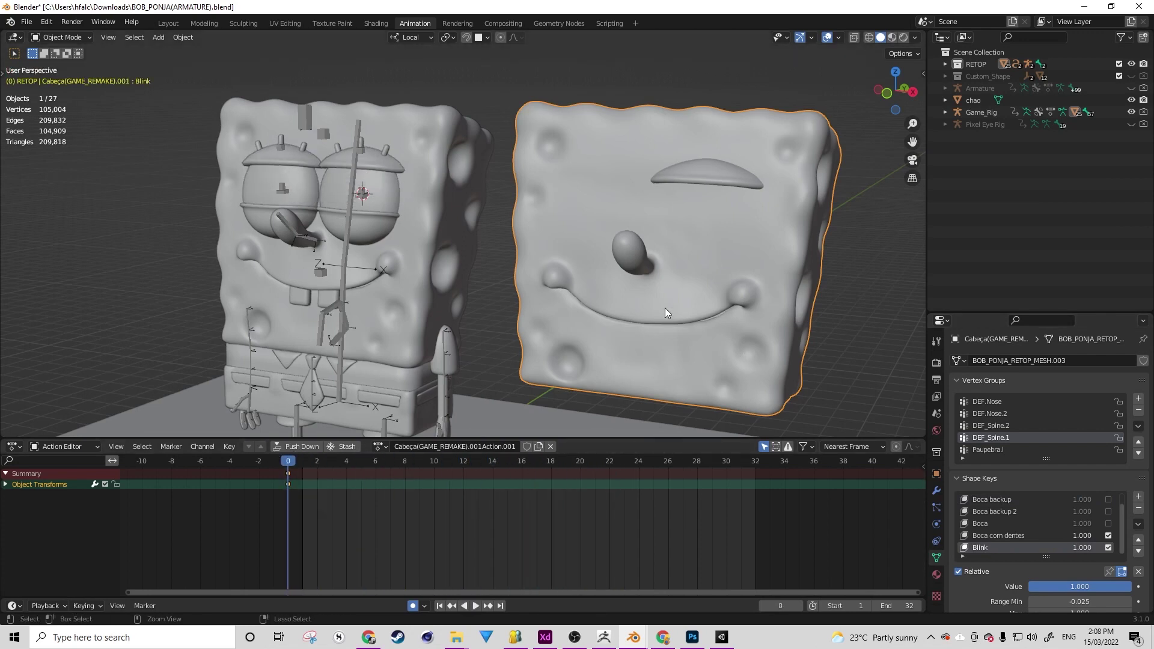
Undo joining the duplicated eyelid with the duplicated head
key("ctrl+z")
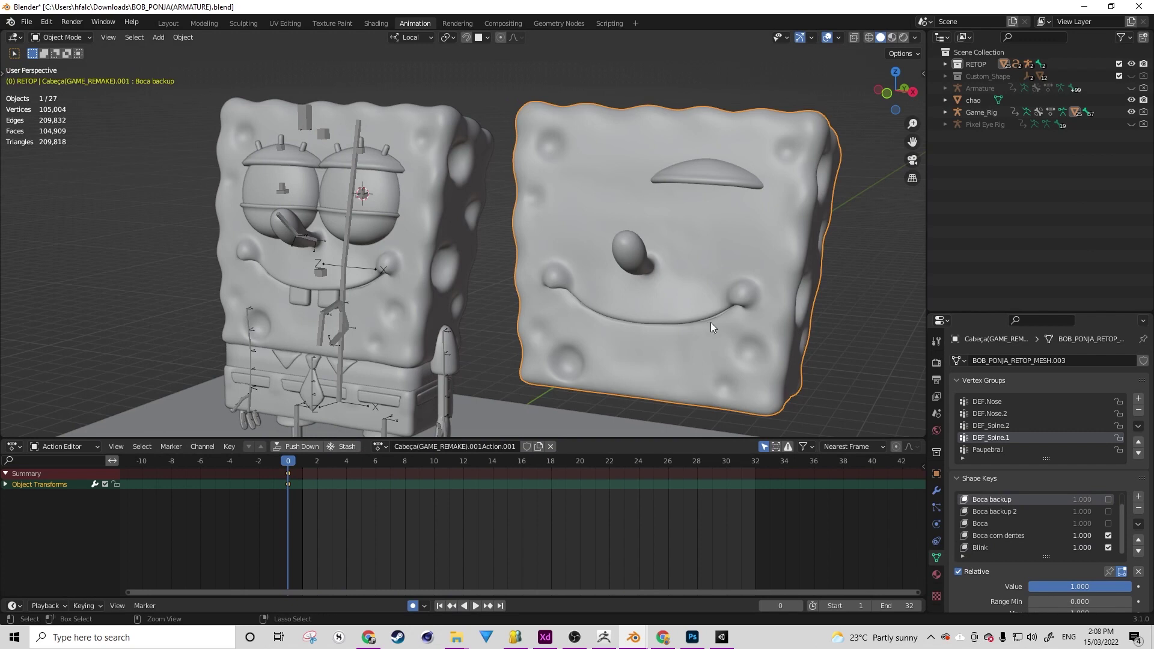
key("ctrl+z")
key("ctrl+z")
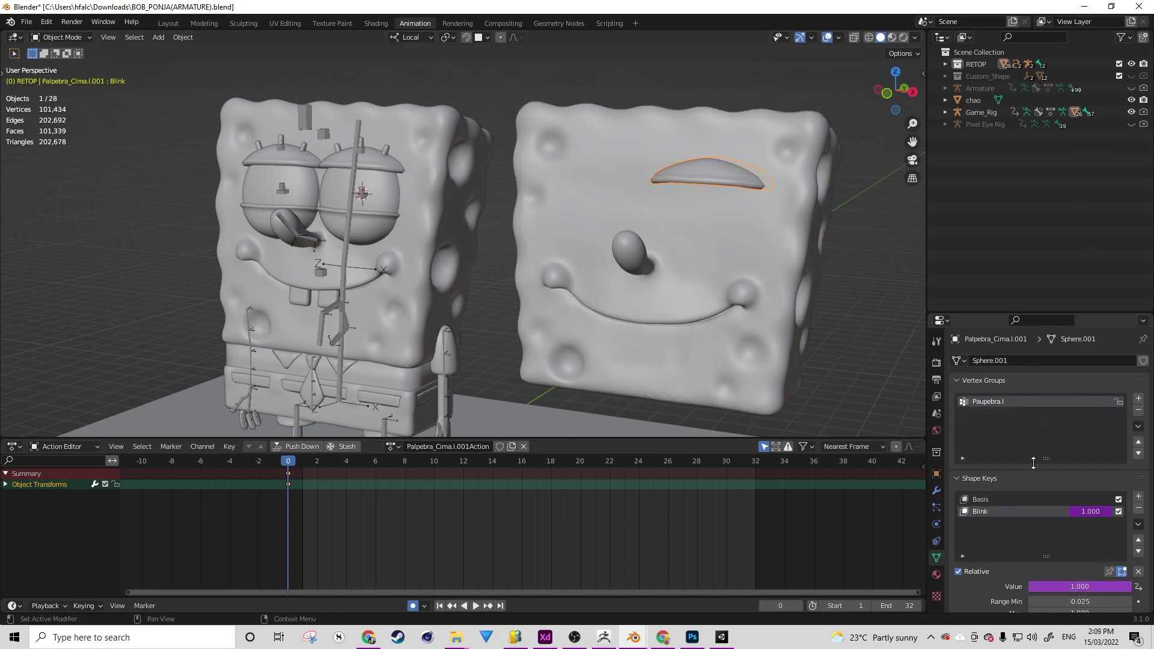
Copy the driver from the Blink shape key value of the duplicated upper eyelid
right_click(1080, 596)
key("Escape")
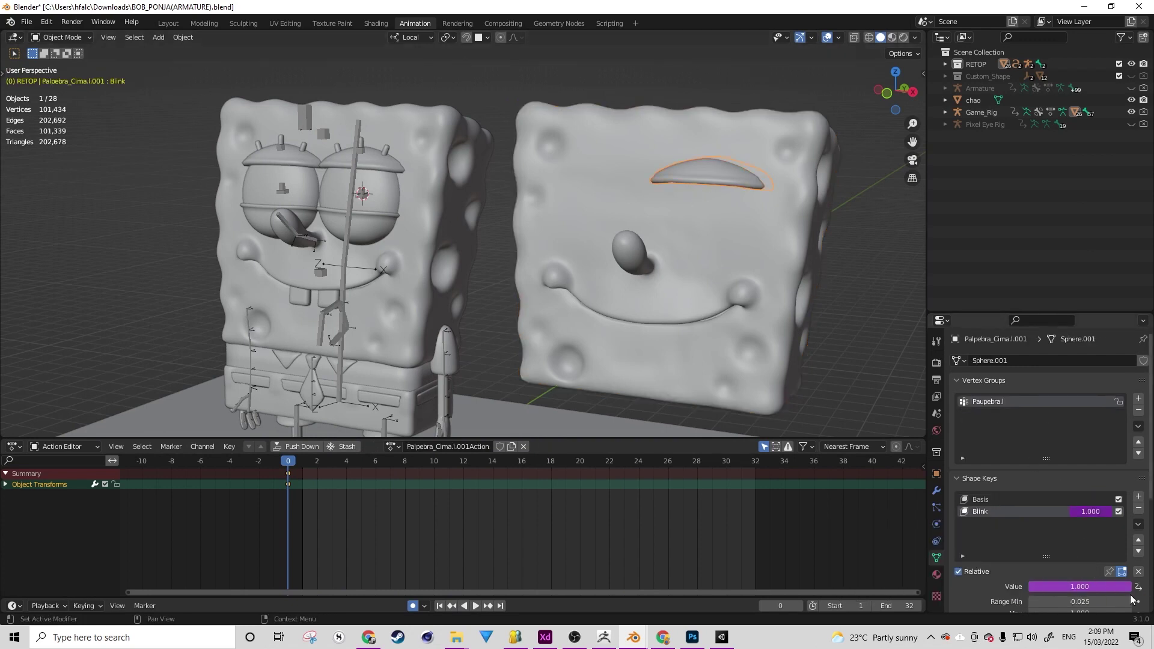
right_click(1072, 584)
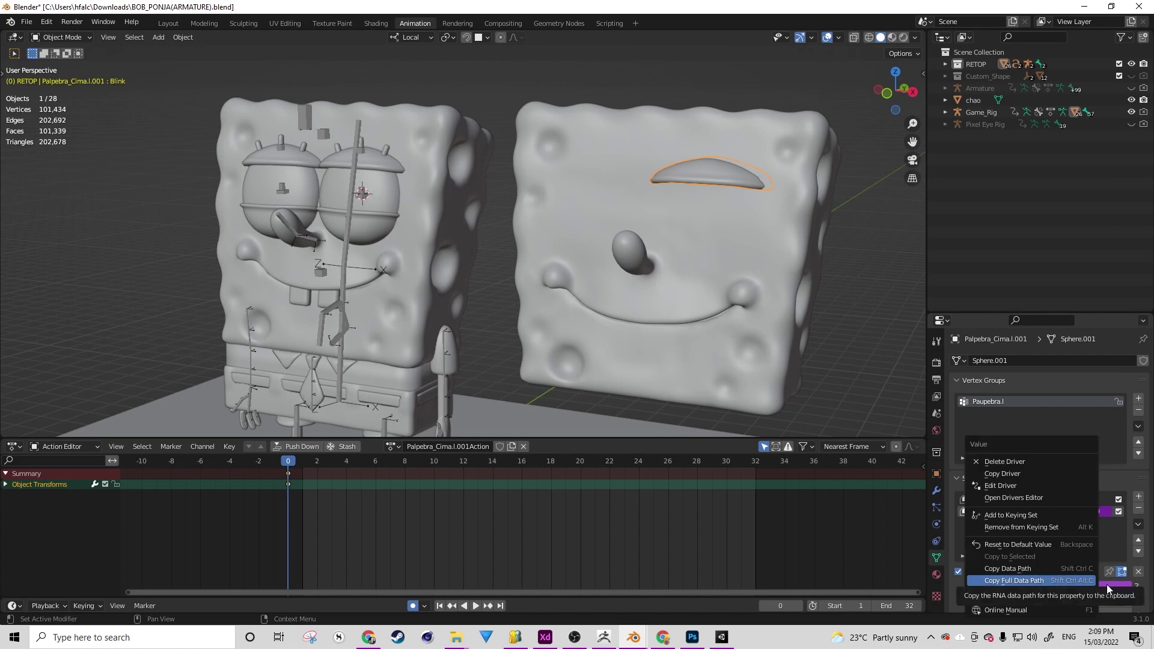
left_click(1028, 477)
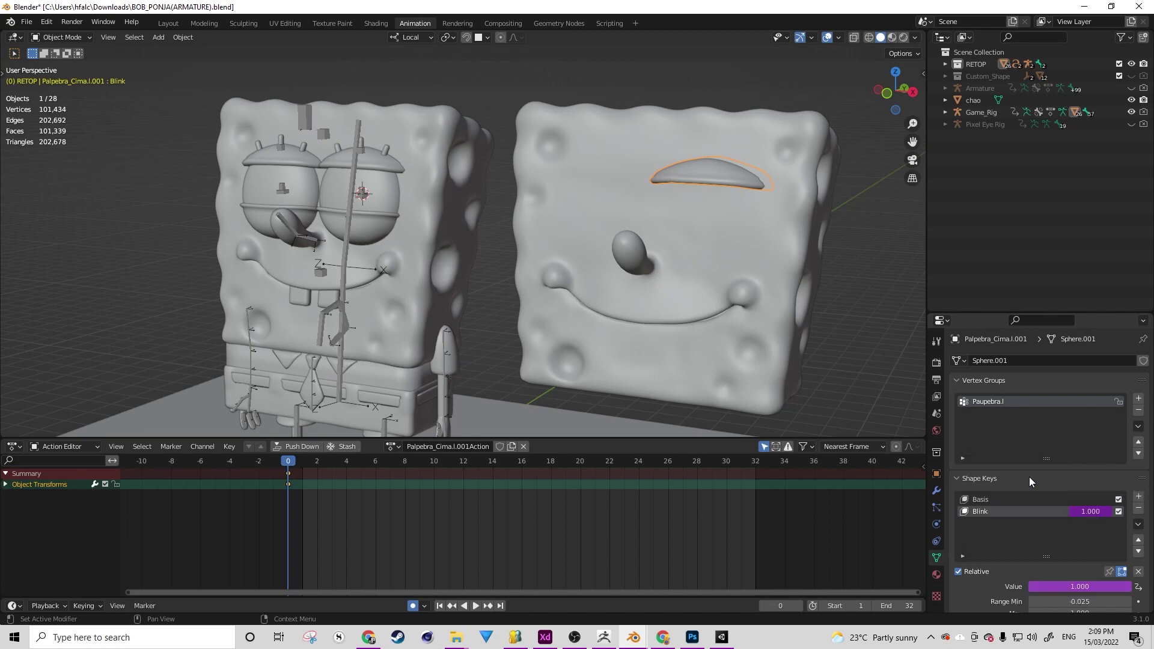
Join the duplicated eyelid into the duplicated head and paste the copied driver onto the joined mesh's Blink shape key value
left_click(695, 248, "shift")
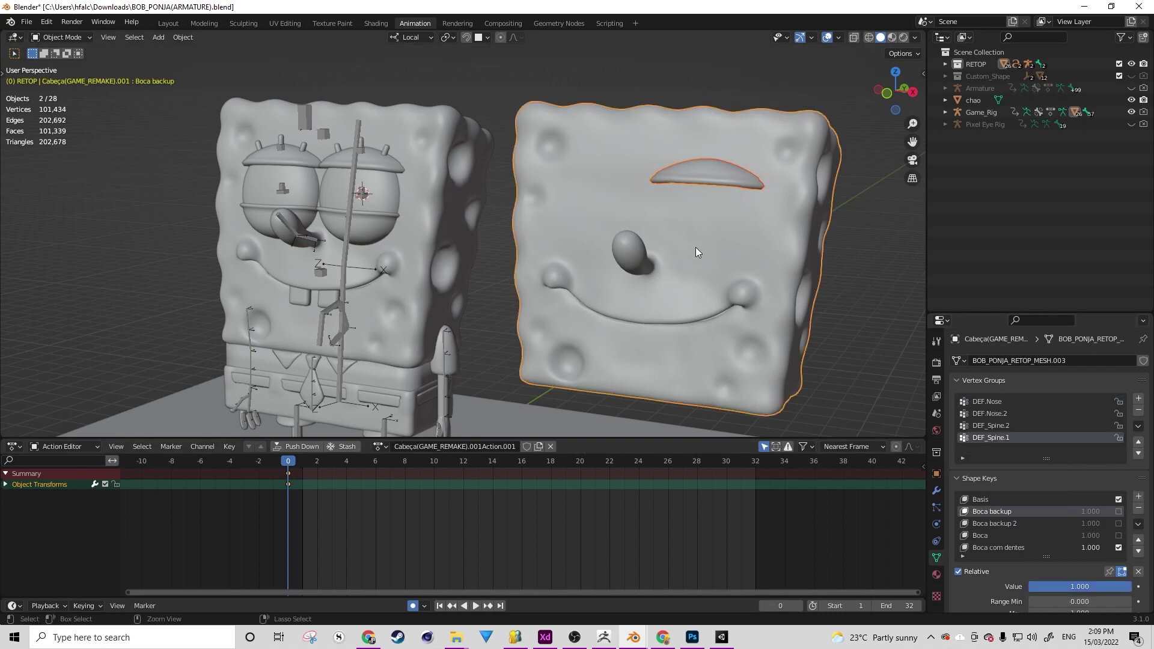
key("ctrl+j")
scroll(1015, 527, "down", 1)
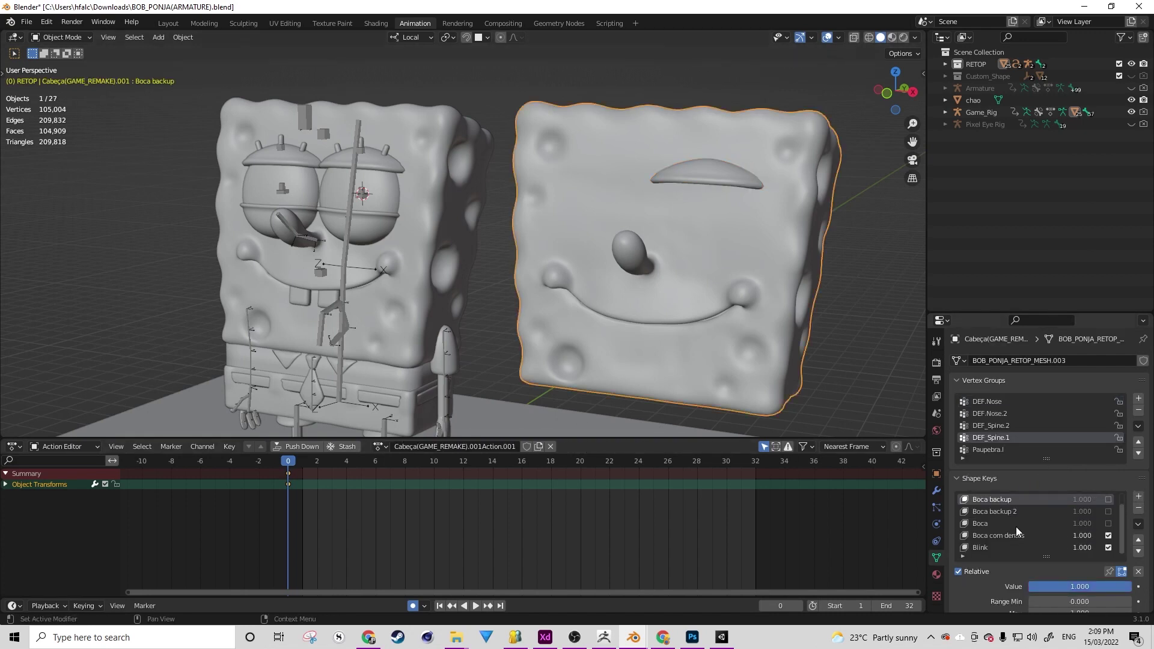
left_click(984, 547)
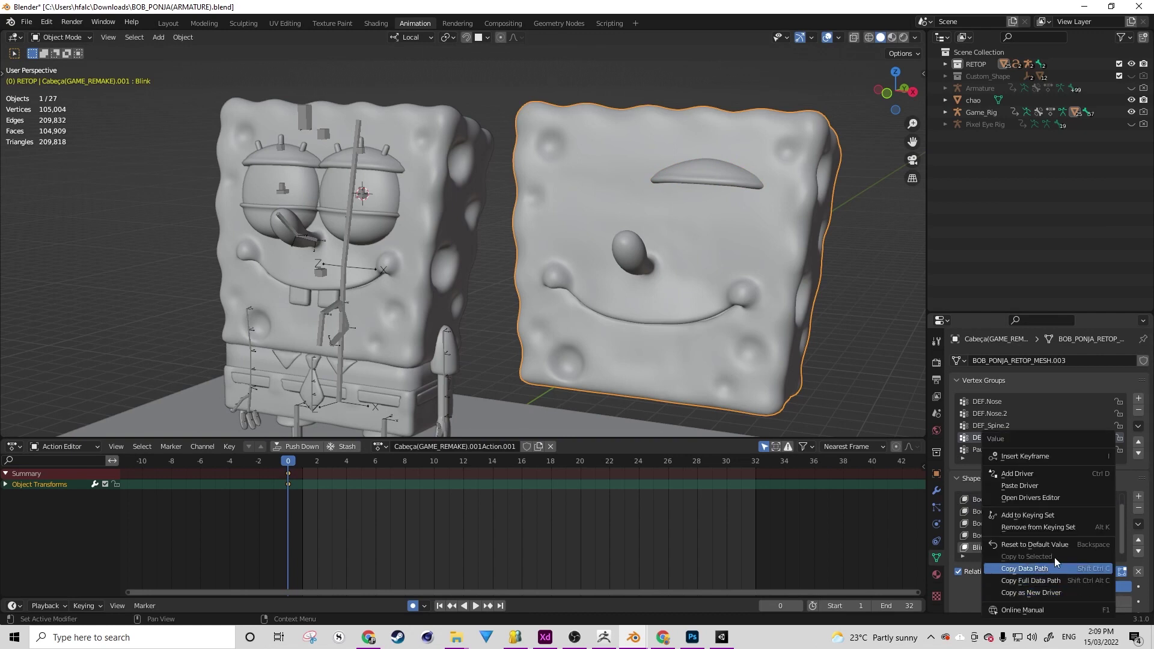
left_click(1037, 488)
Play the animation to check the driven Blink shape key, and inspect the joined head's modifiers
key("space")
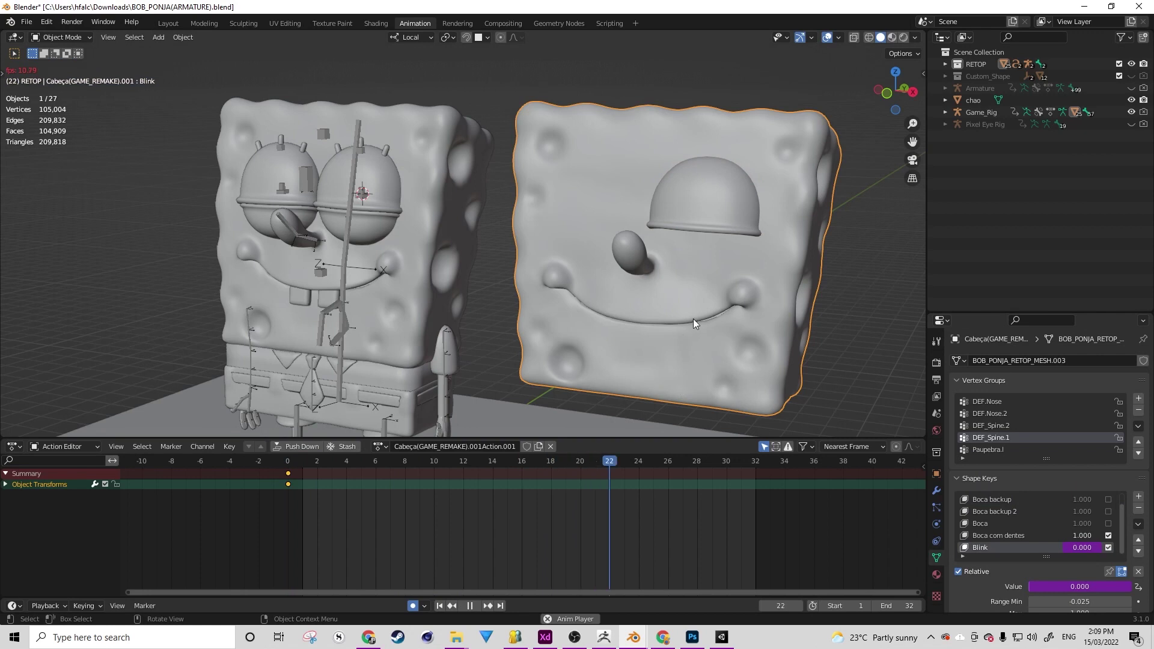
key("space")
key("Escape")
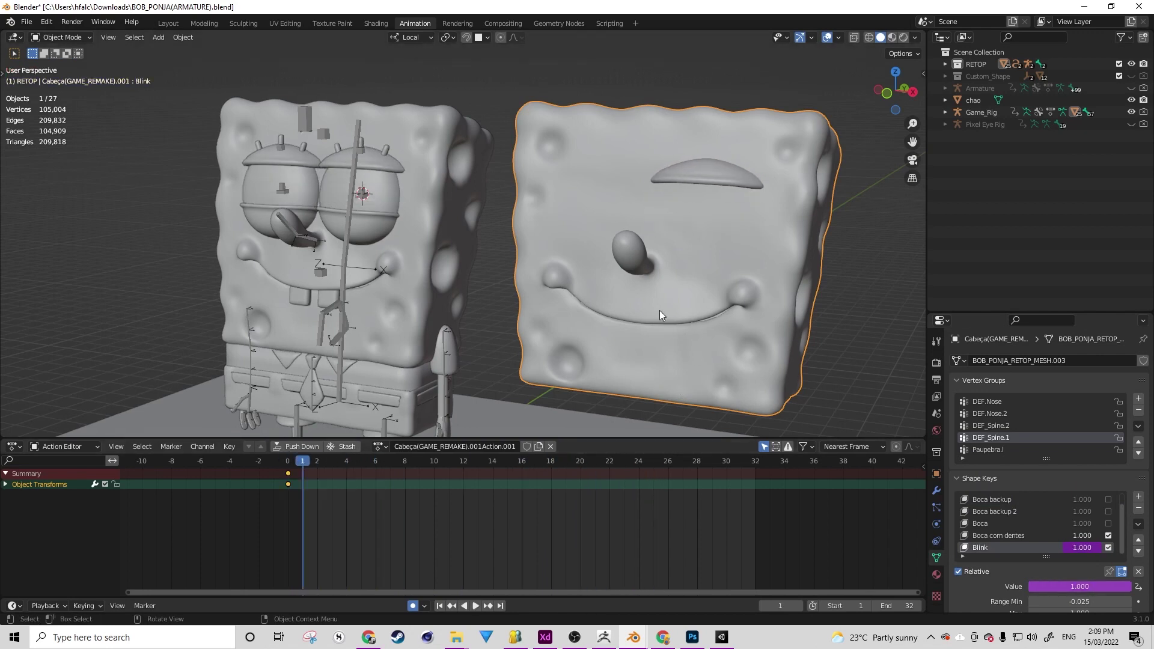
key("Tab")
key("Tab")
left_click(936, 491)
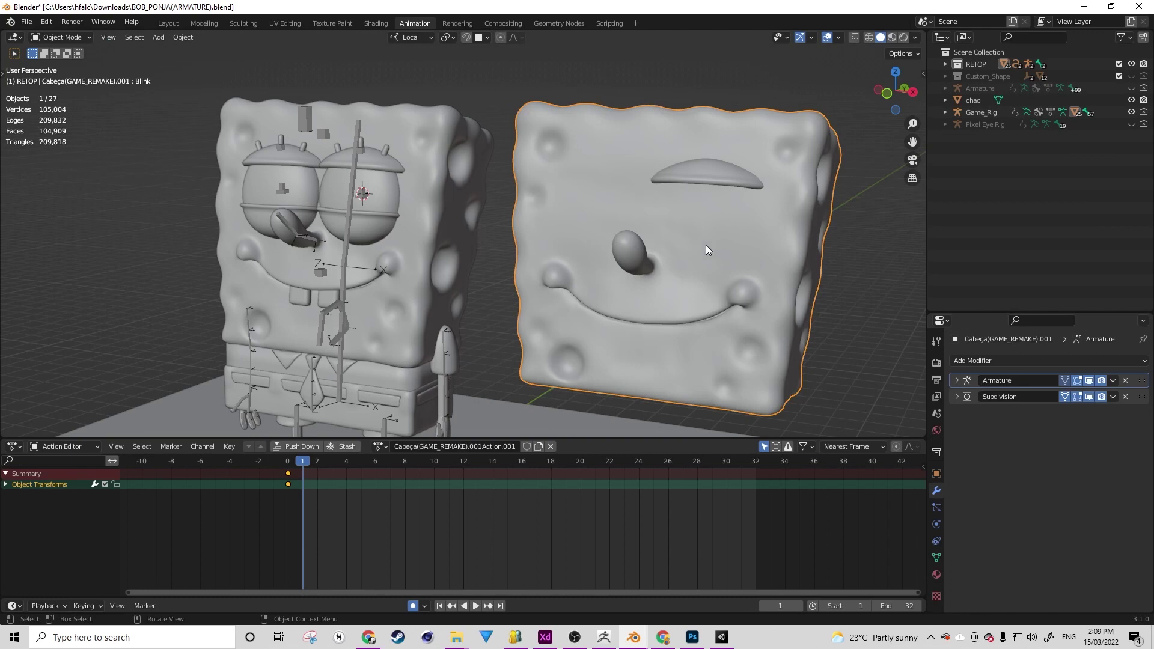
Open the FBX export settings, check the Transform and Geometry options including Apply Modifiers, and leave without exporting
left_click(27, 22)
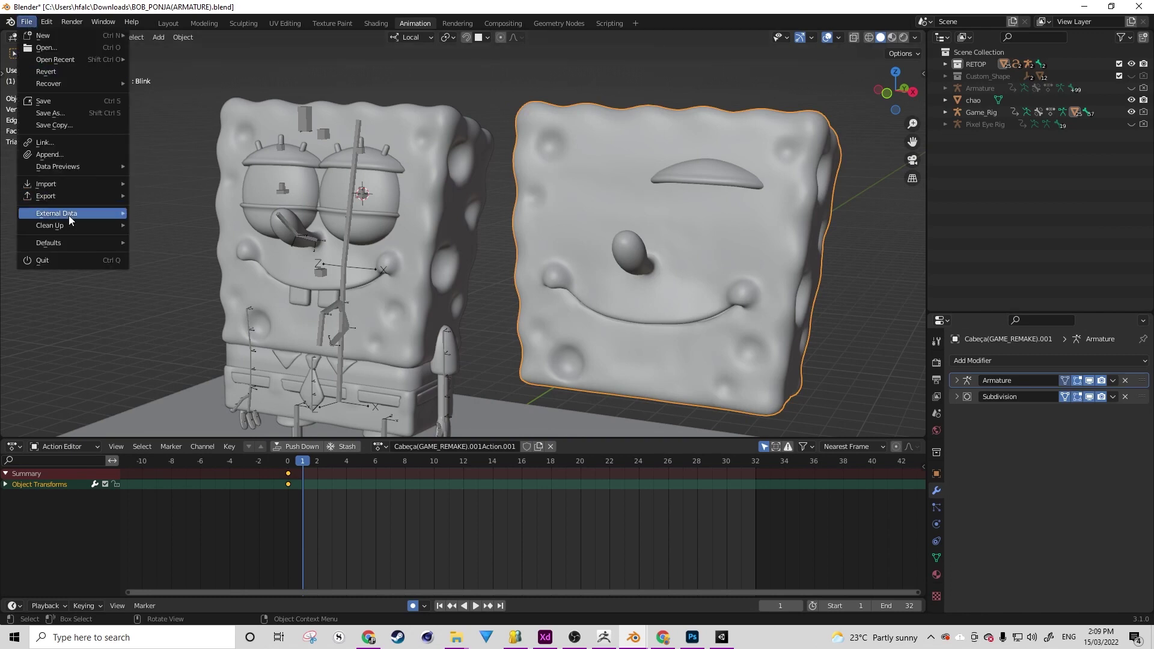
mouse_move(68, 192)
left_click(183, 301)
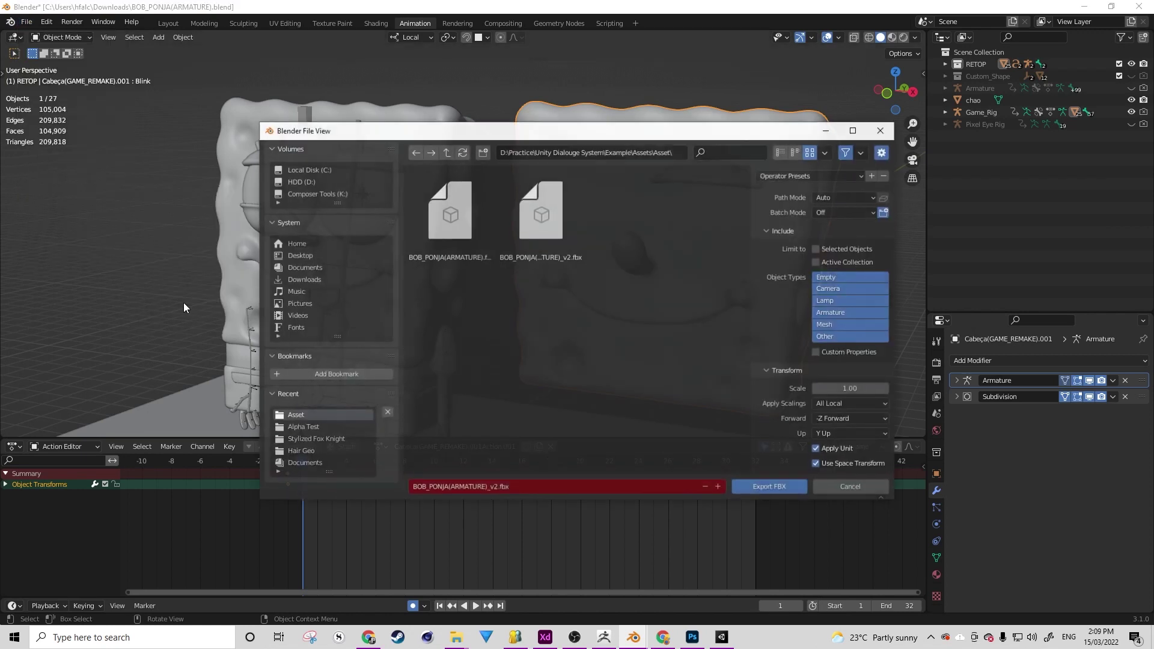
scroll(796, 328, "down", 3)
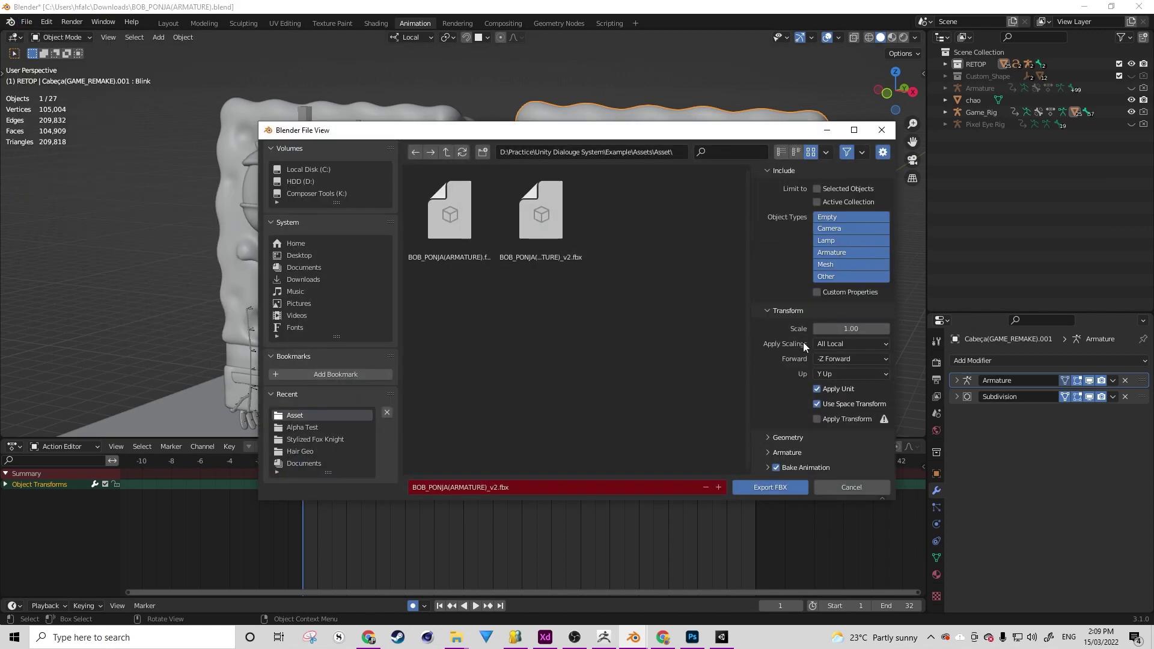
left_click(795, 444)
scroll(830, 420, "down", 4)
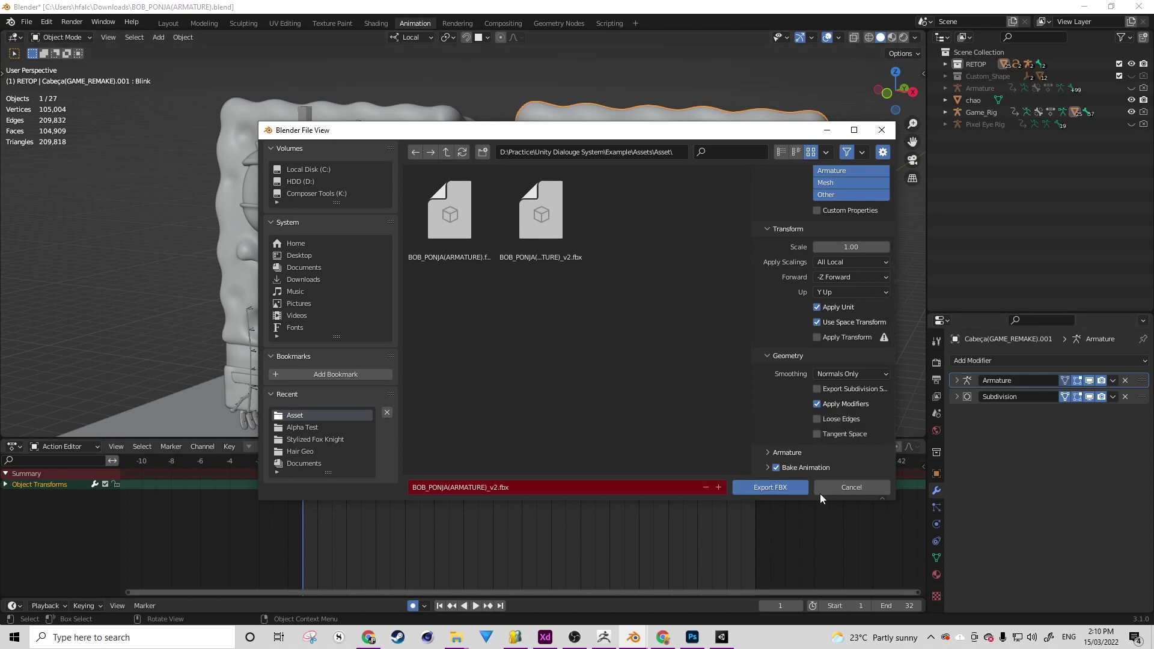
left_click(869, 488)
Try to apply the Subdivision modifier on the duplicated head, and remove it from the modifier stack
left_click(1125, 397)
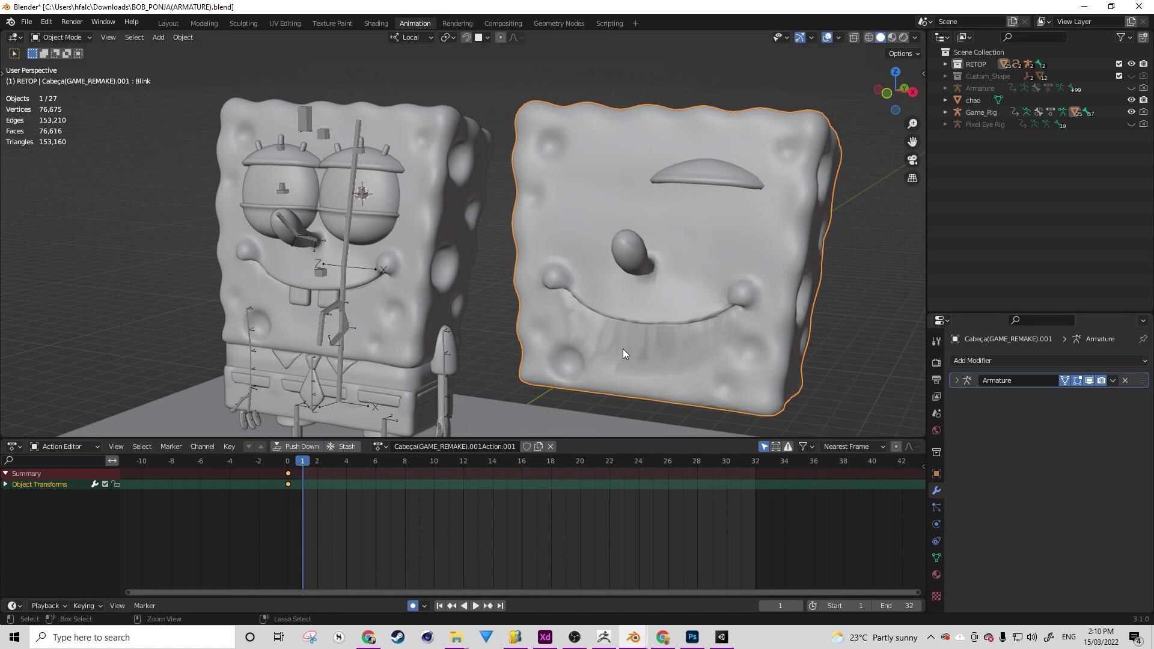
key("ctrl+1")
left_click(1111, 397)
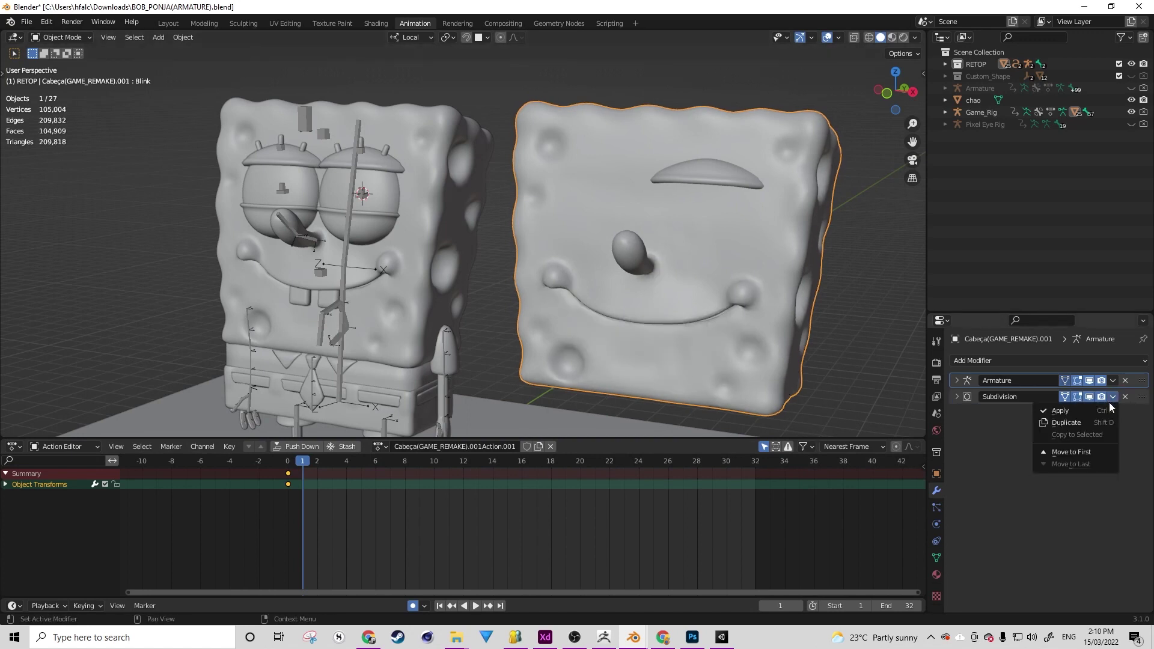
left_click(1048, 409)
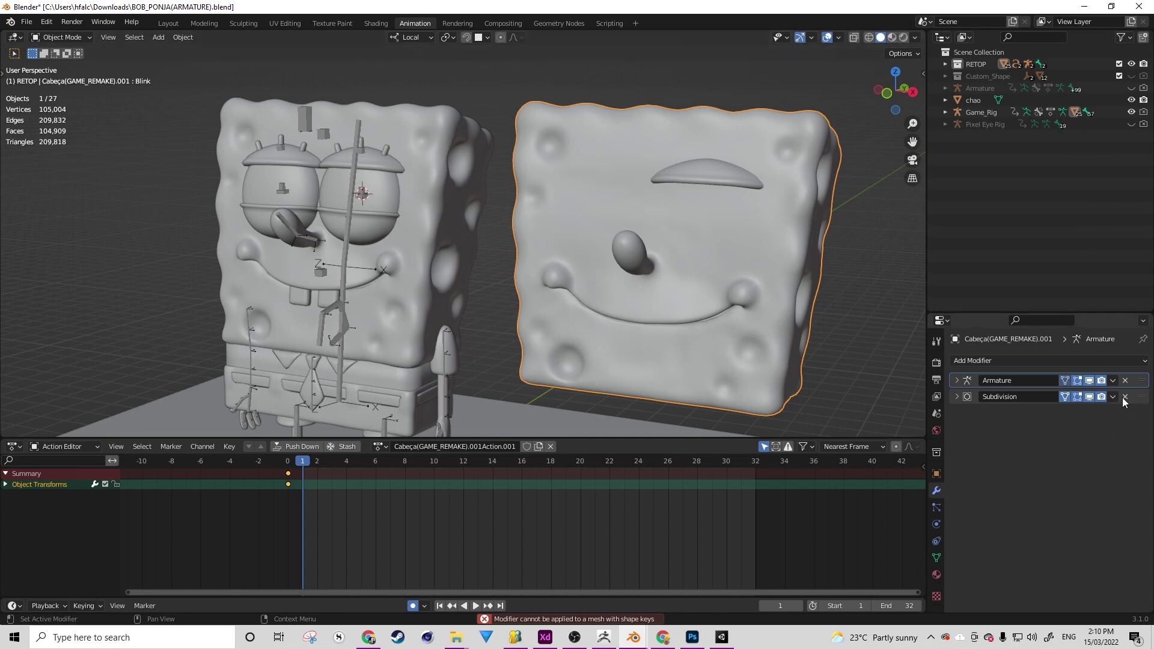
left_click(1124, 396)
Inspect the duplicated head's base mesh around the joined eyelid in Edit Mode and select all its vertices
middle_click_drag(589, 312, 150, 333)
key("Tab")
middle_click_drag(449, 318, 417, 315)
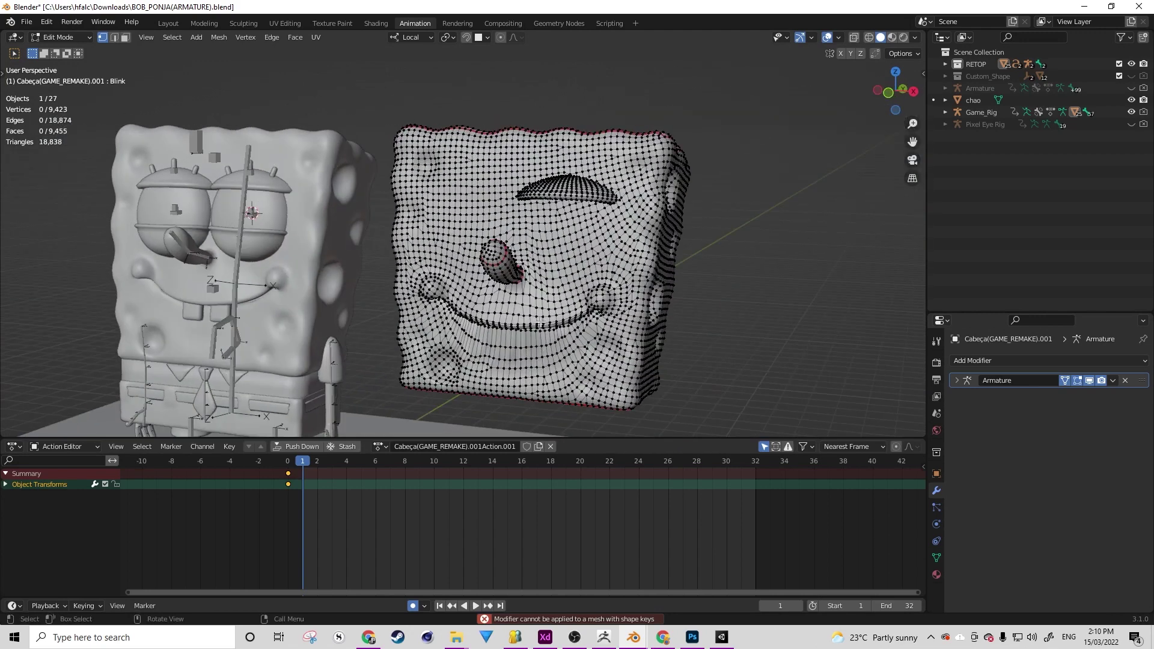
scroll(613, 330, "up", 4)
middle_click_drag(612, 330, 584, 332)
left_click(603, 218, "alt")
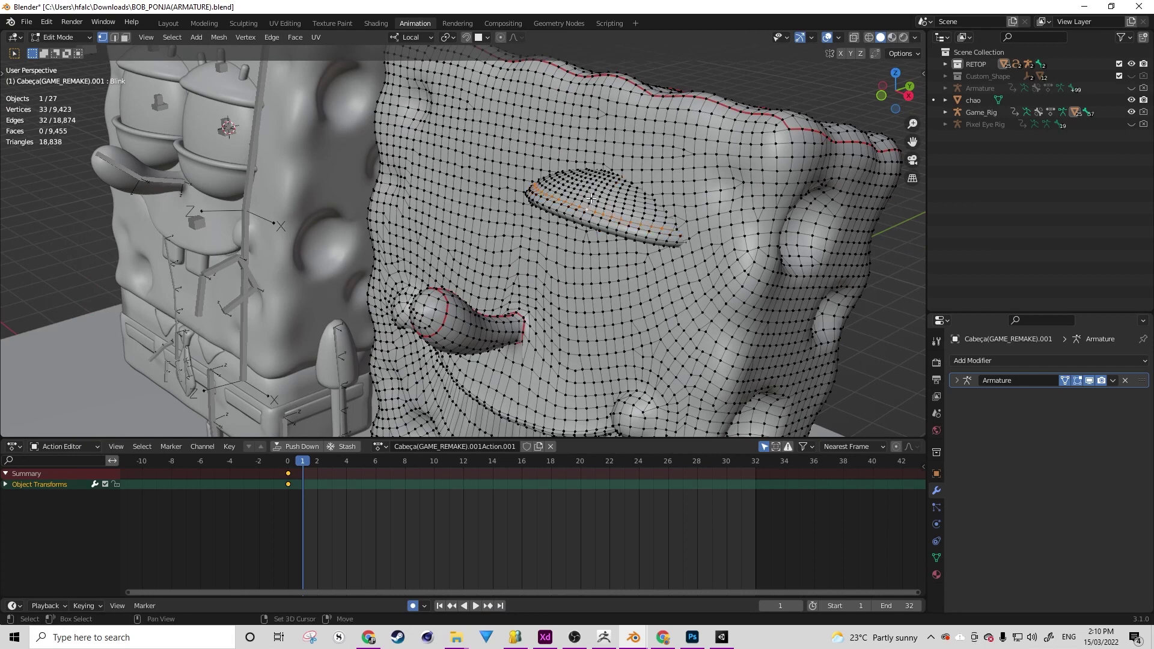
key("a")
key("Tab")
middle_click_drag(681, 310, 649, 278)
scroll(728, 236, "down", 5)
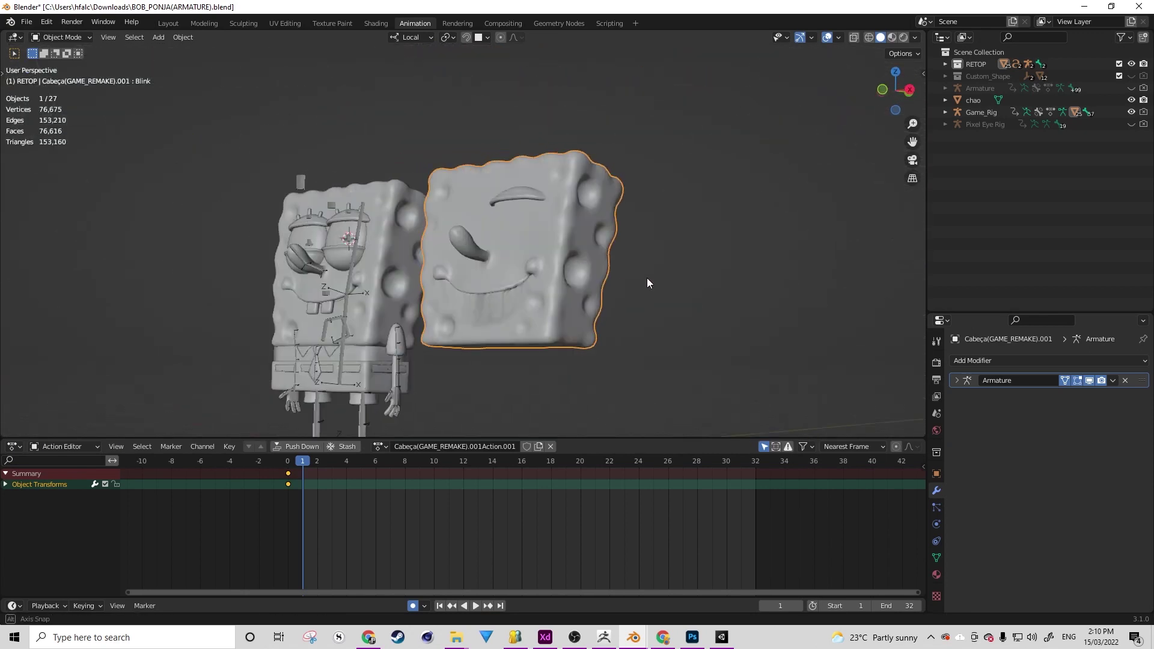
Compare the shading below the duplicated head's mouth in Object Mode and Edit Mode
scroll(630, 372, "up", 5)
key("Tab")
middle_click_drag(634, 392, 578, 320, "shift")
scroll(569, 327, "up", 2)
key("Tab")
scroll(668, 274, "down", 3)
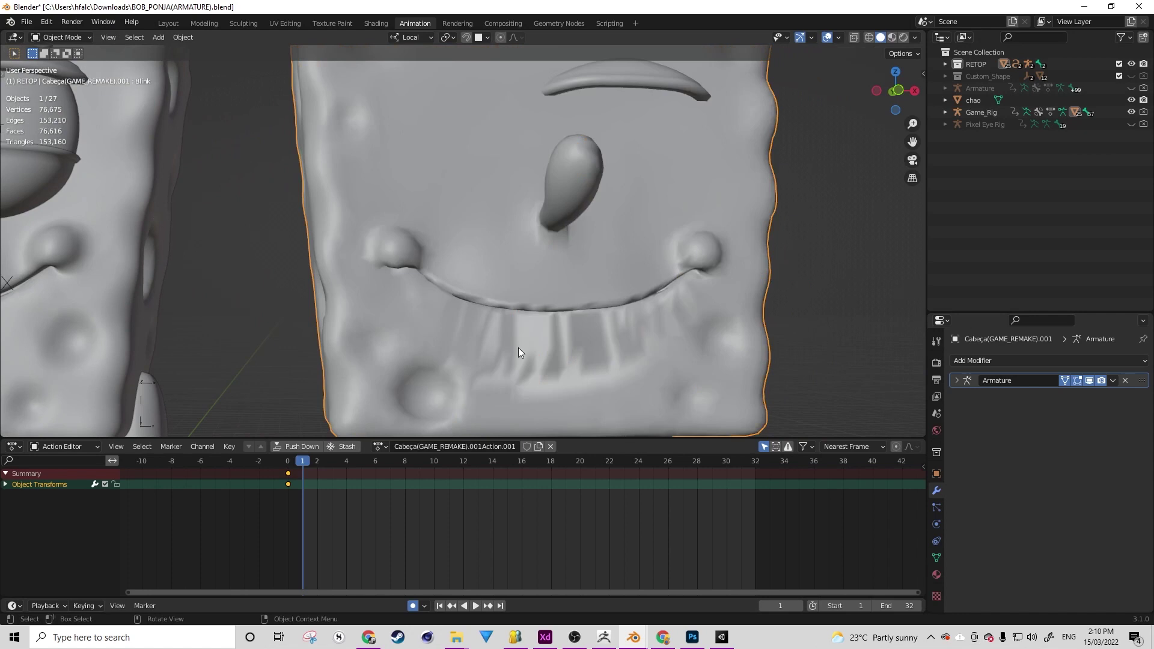
key("Tab")
middle_click_drag(531, 351, 565, 336)
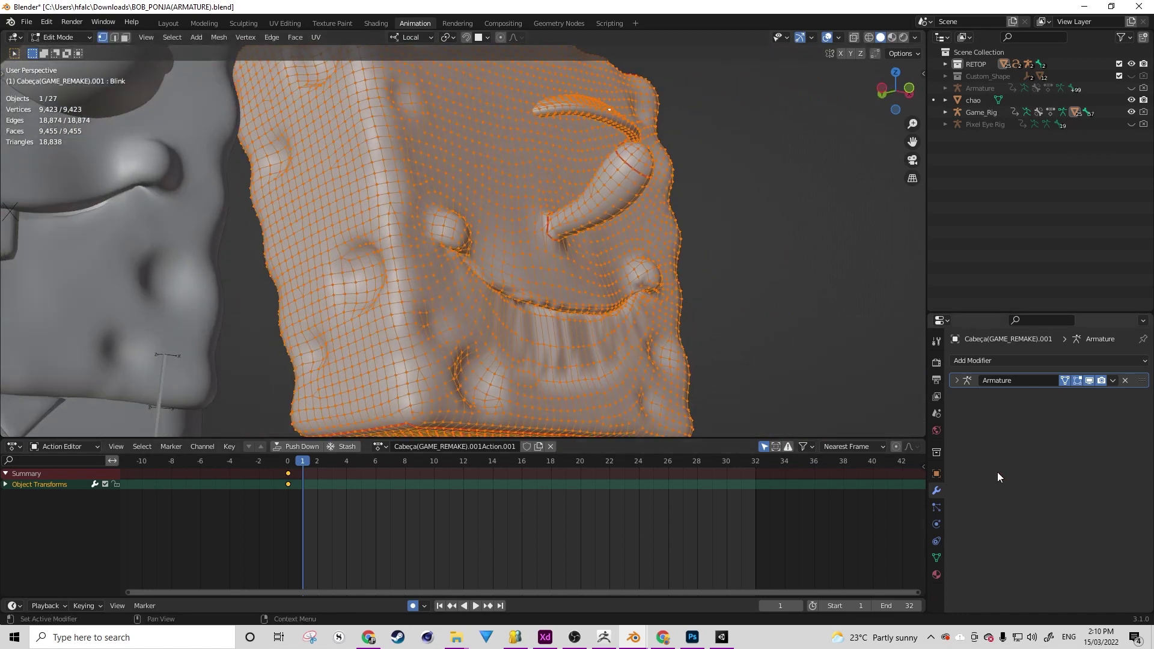
Look through the duplicated head's mesh data for its shape keys and Normals settings
left_click(936, 554)
scroll(982, 527, "down", 1)
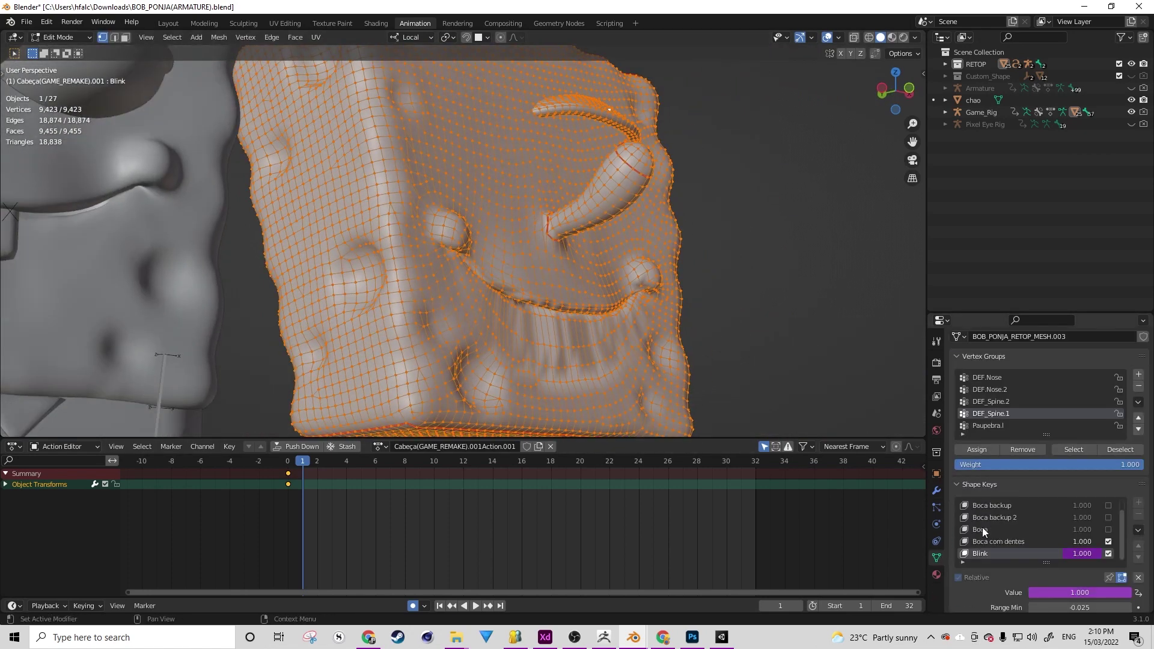
left_click(937, 475)
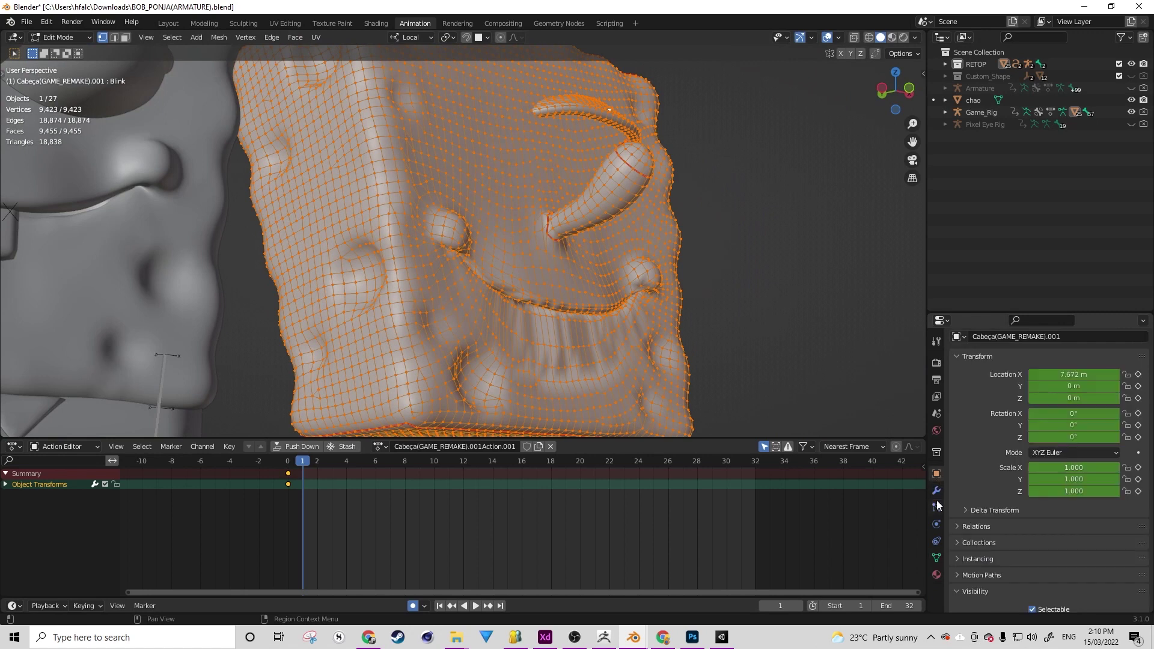
left_click(936, 557)
scroll(998, 470, "down", 8)
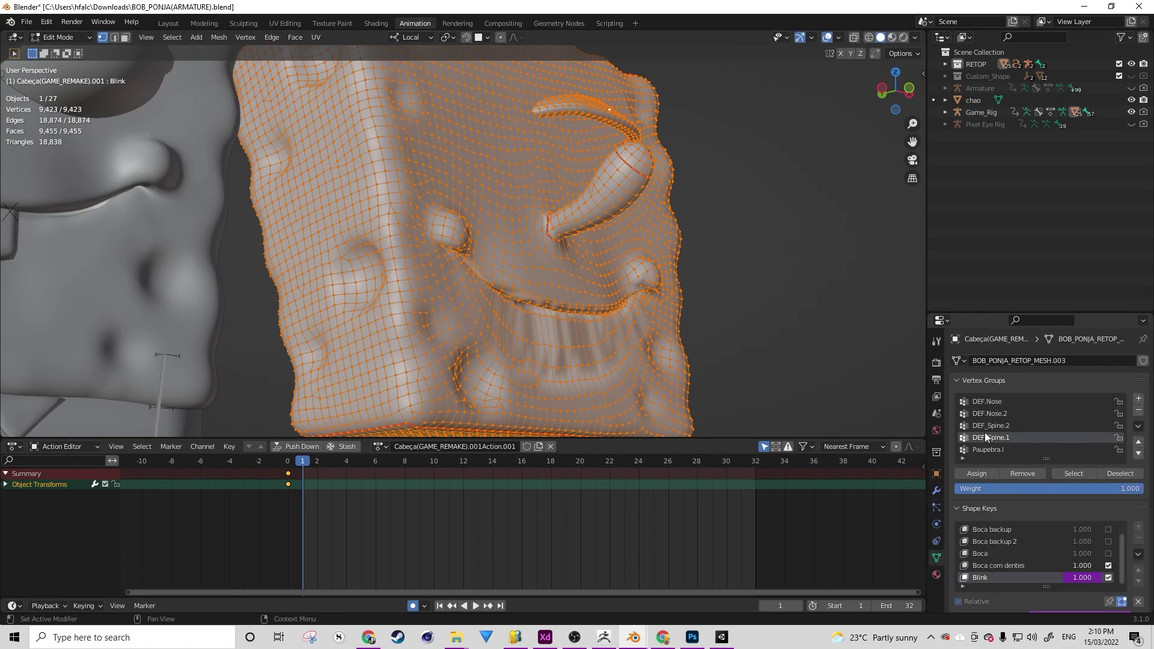
scroll(969, 535, "down", 1)
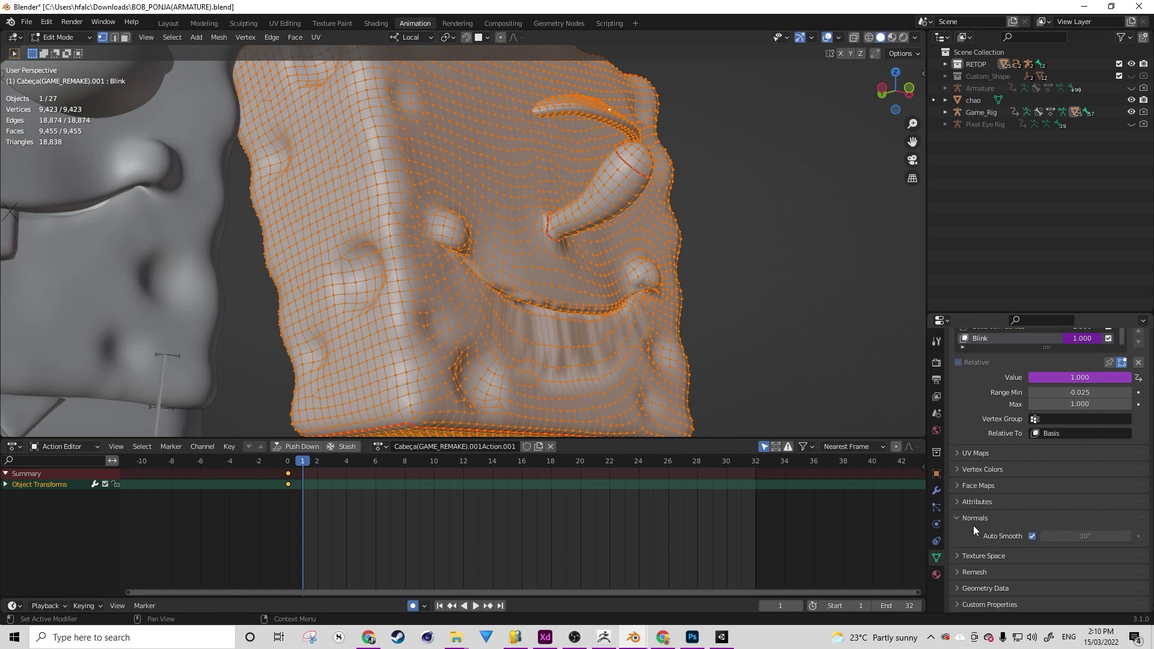
Try toggling Auto Smooth on the duplicated head and check its effect on the mouth shading from the front
left_click(1031, 535)
key("KP_1")
key("z")
key("z")
left_click(586, 345)
key("shift+z")
left_click(1031, 536)
left_click(1031, 536)
left_click(1032, 535)
key("Tab")
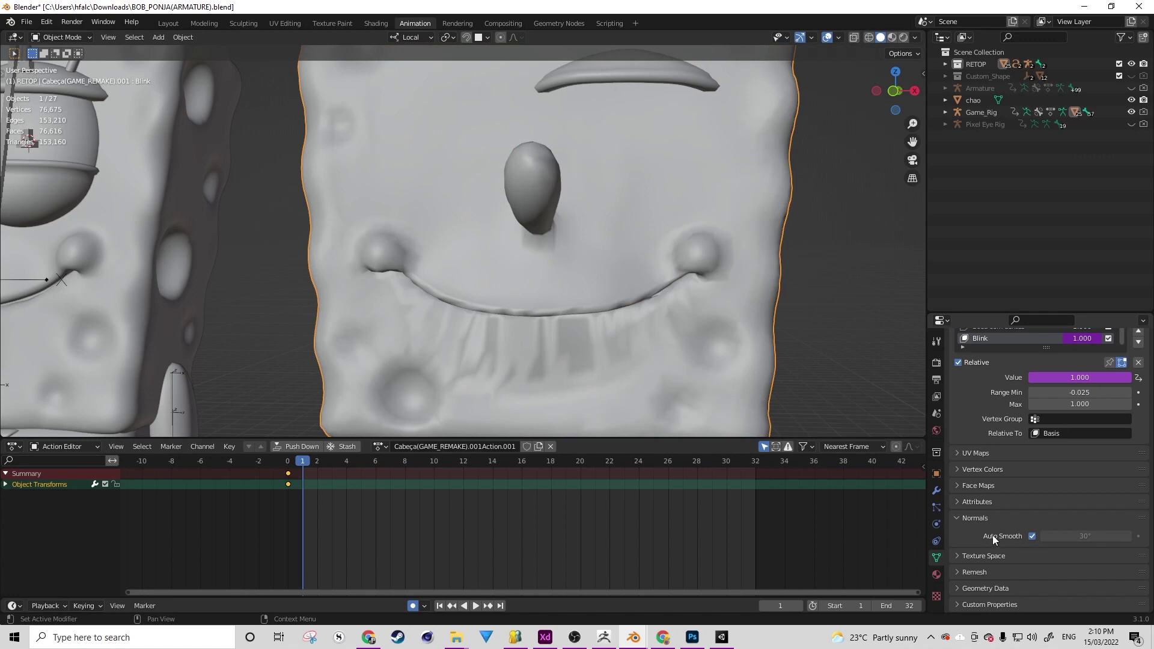
Clear the duplicated head's custom split normals data and set its Auto Smooth angle to 180°
left_click(958, 588)
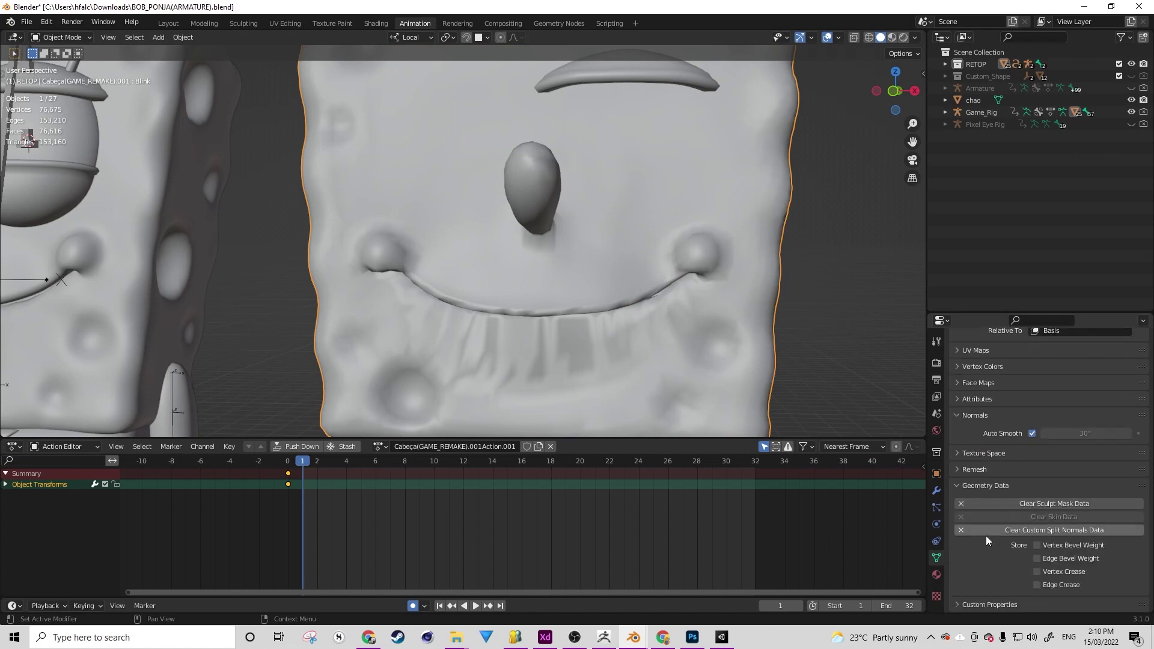
left_click(1033, 526)
mouse_move(703, 336)
middle_mouse_down()
mouse_move(517, 322)
mouse_move(710, 338)
middle_mouse_up()
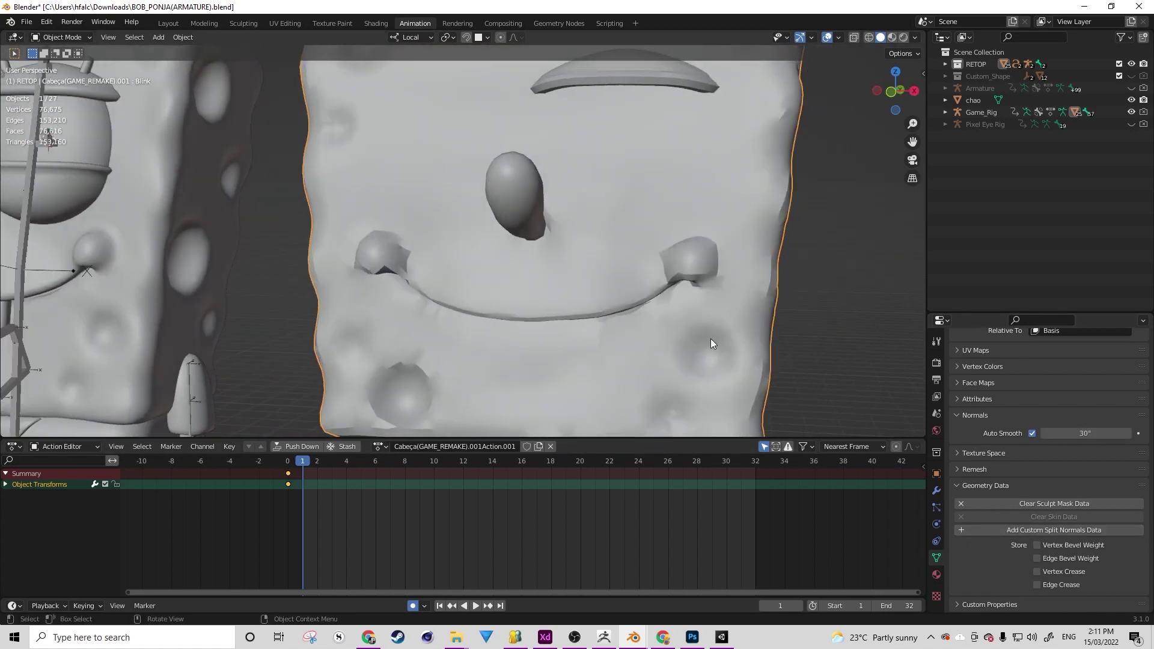
left_click_drag(1084, 433, 1138, 433)
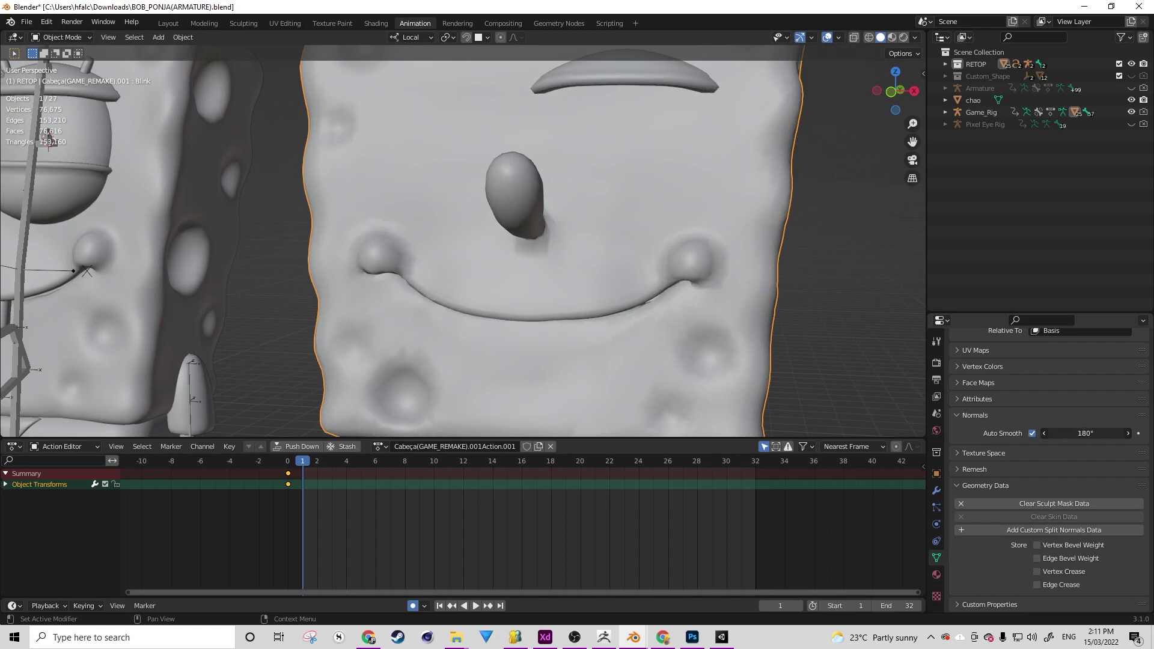
Select an edge path between the holes on the head's side and examine the Mark Sharp option for it without applying it
scroll(489, 270, "down", 3)
middle_click_drag(489, 270, 433, 264)
scroll(449, 258, "up", 5)
middle_click_drag(648, 213, 525, 293)
key("Tab")
left_click(524, 293)
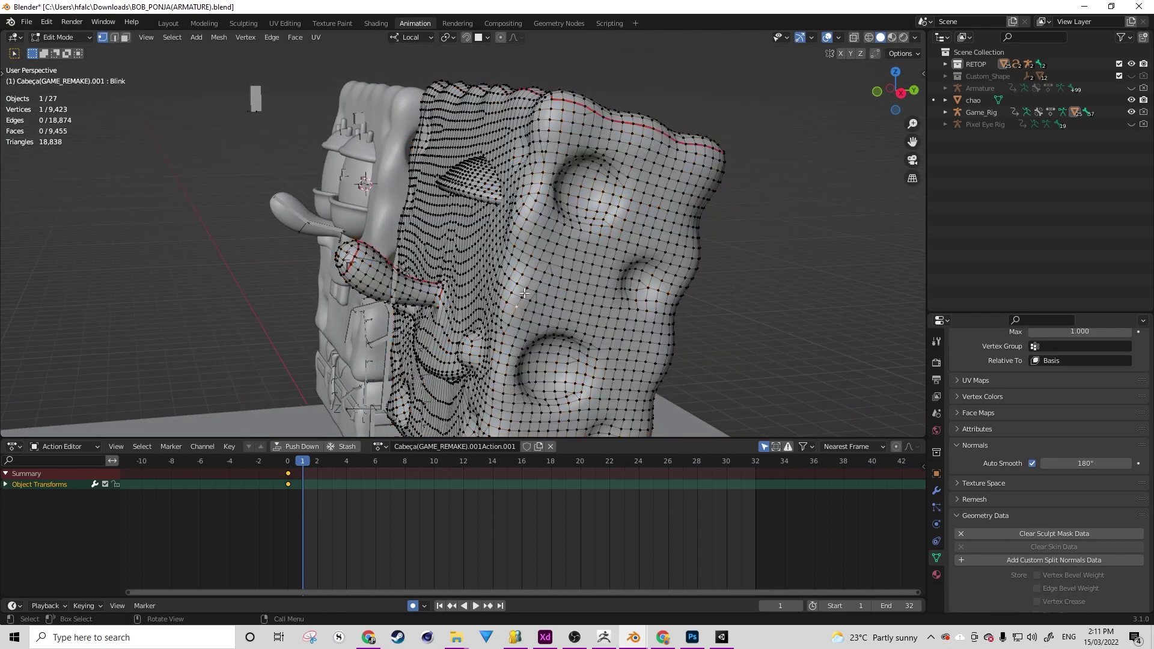
left_click(558, 222, "ctrl")
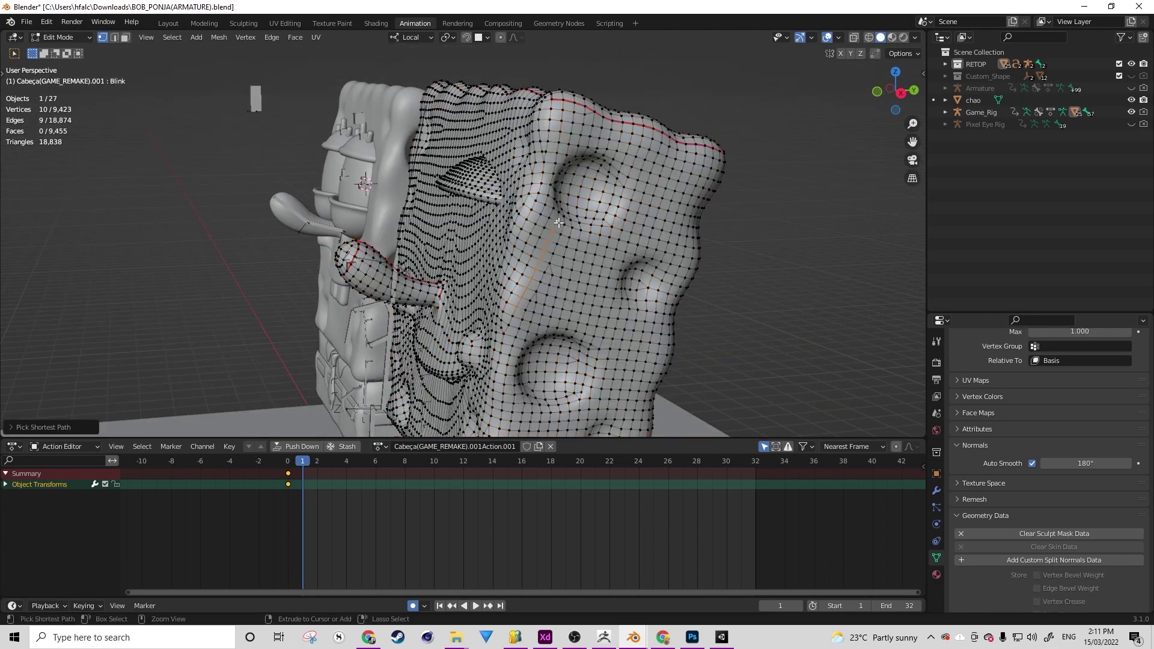
left_click(272, 37)
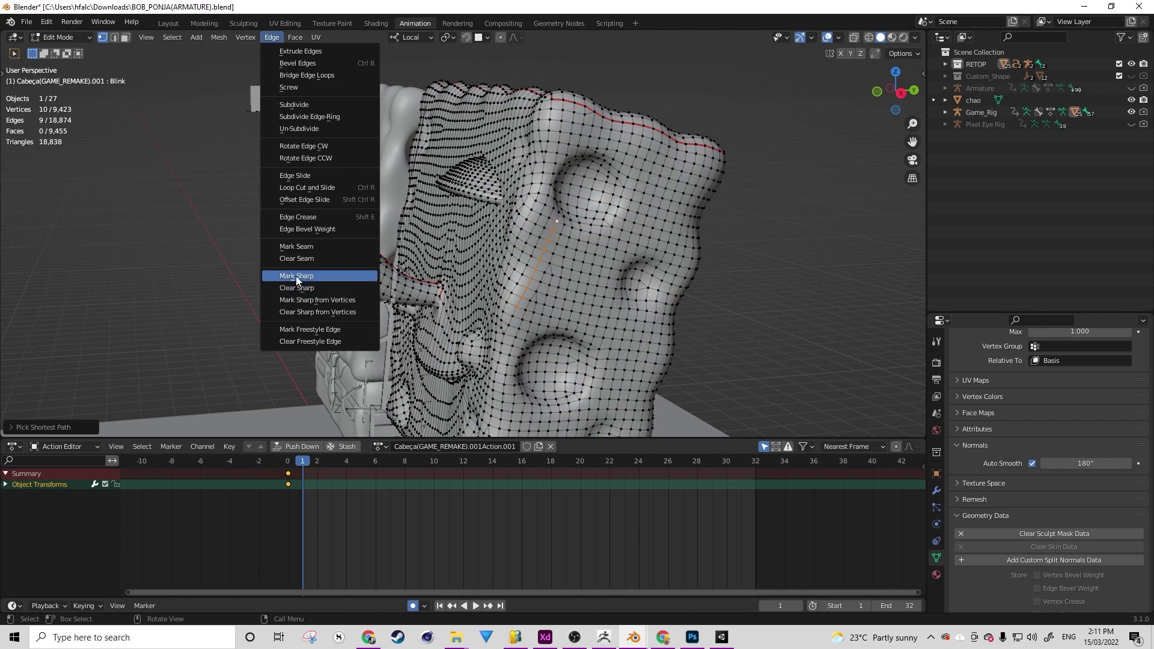
left_click(840, 38)
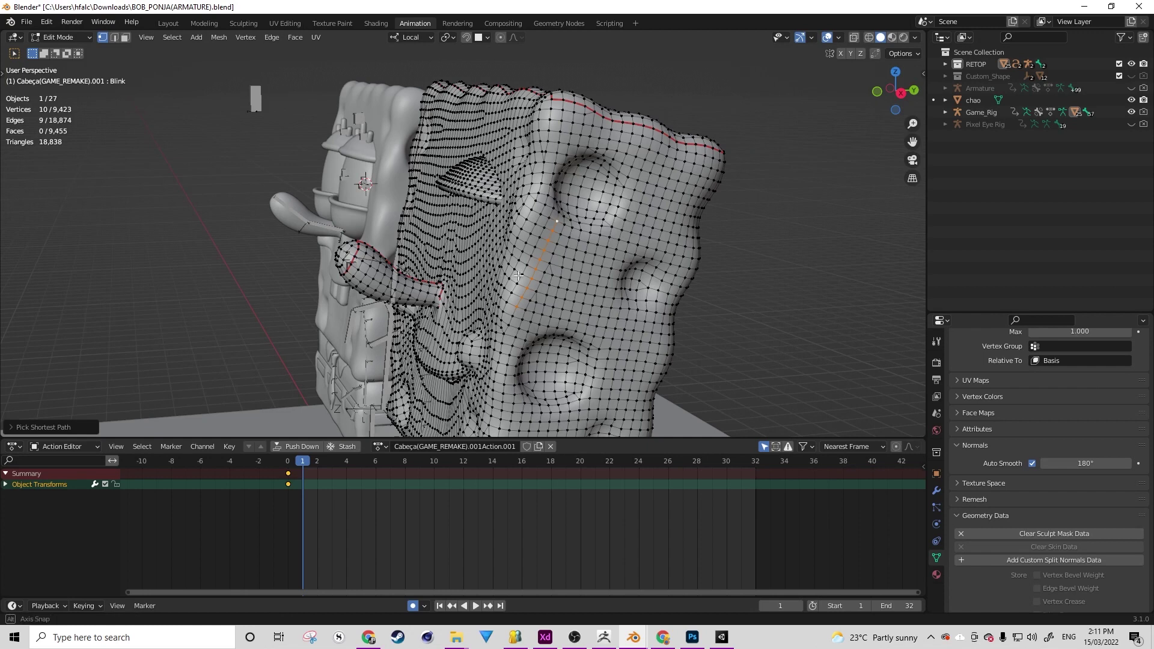
middle_click_drag(492, 274, 432, 270)
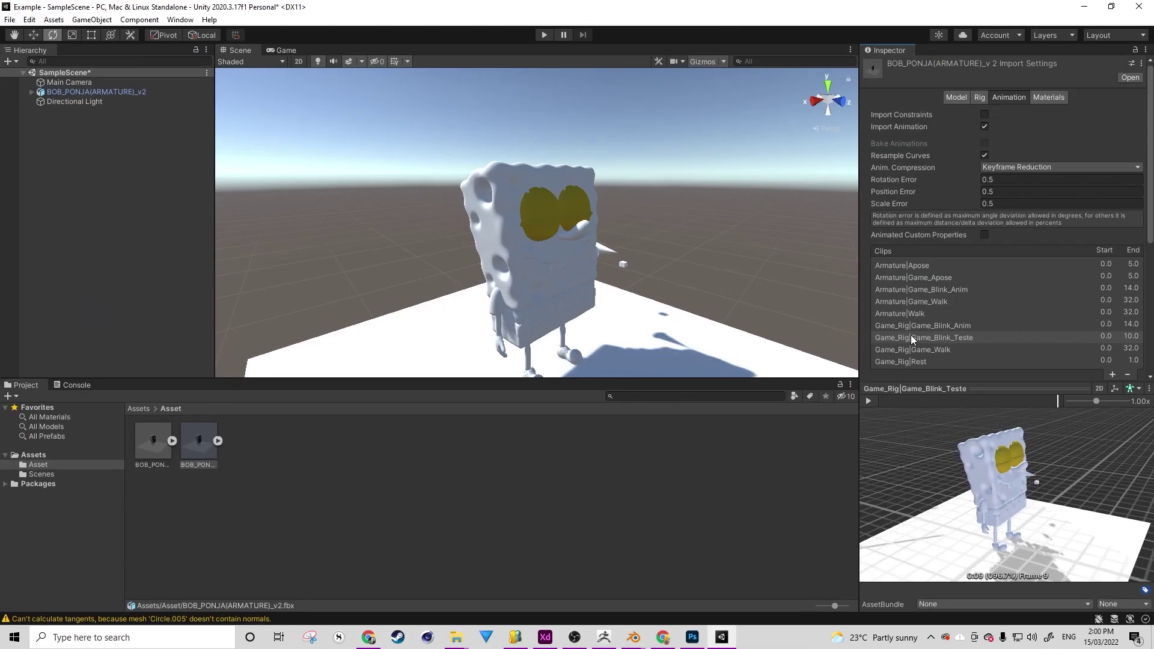
Preview the Game_Rig|Game_Blink_Teste clip in Unity's import settings, and view the Game_Rig|Rest clip up close
left_click(867, 400)
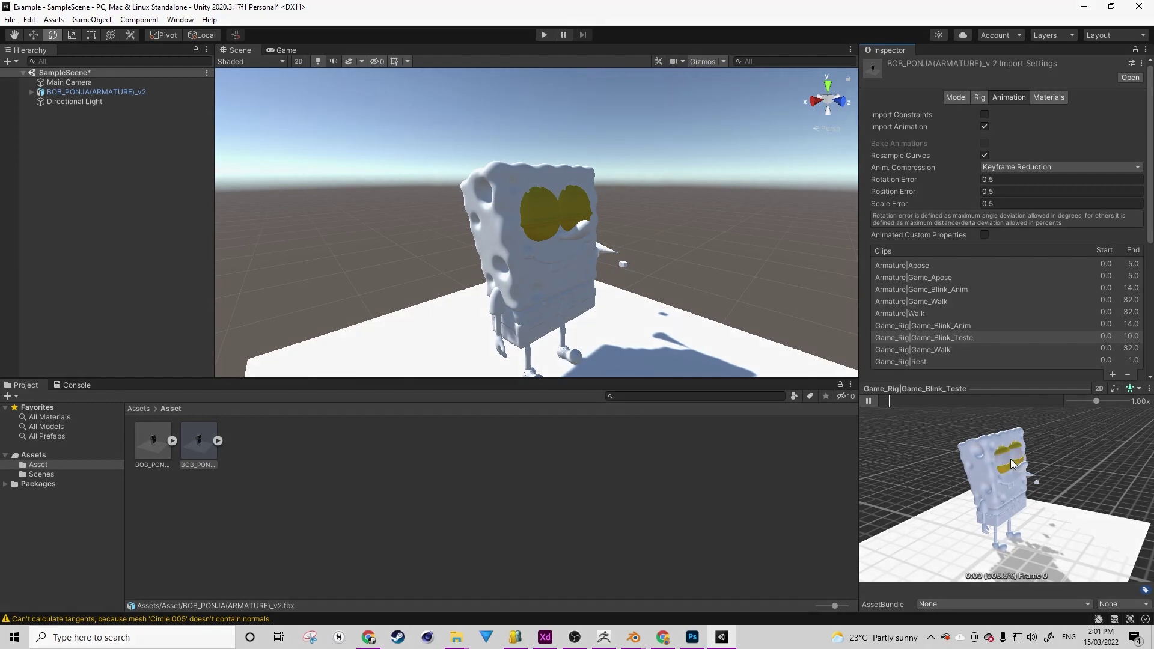
left_click(869, 401)
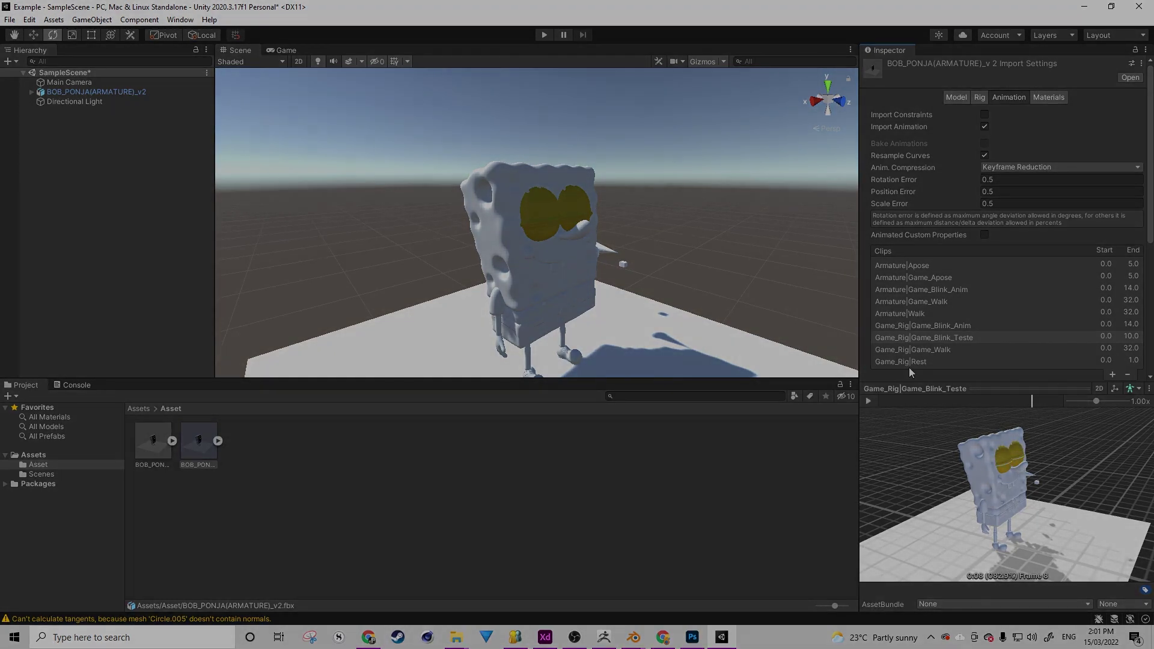
left_click(910, 362)
scroll(1000, 481, "up", 5)
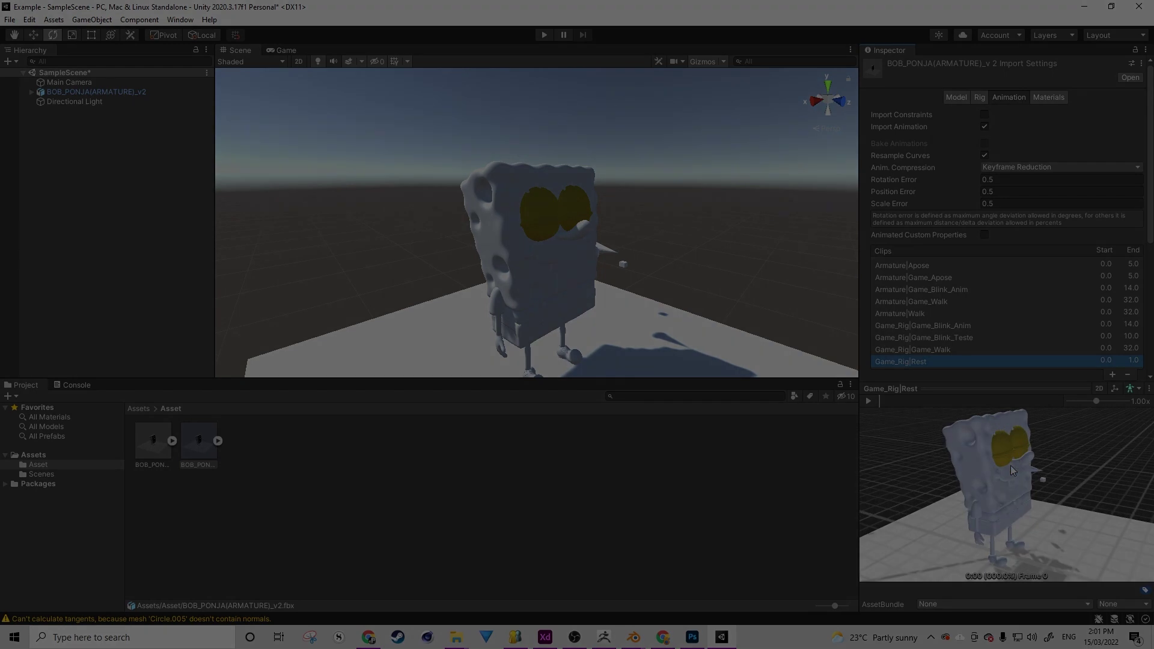